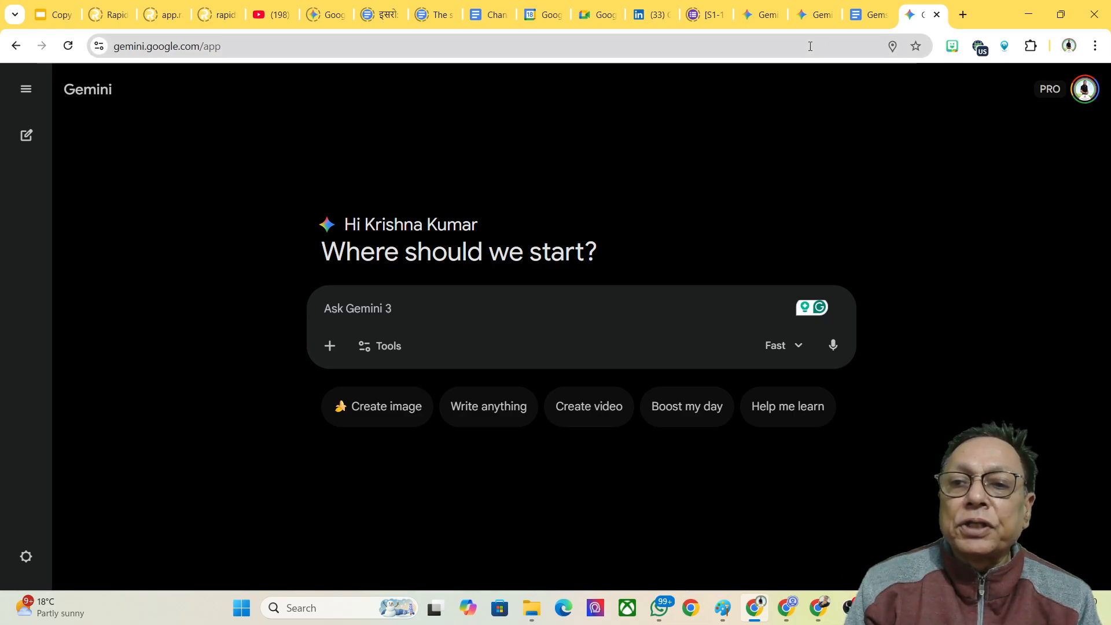
- Review the CS Tutor instructions in the Gems and Canvas document in Google Docs, and return to Gemini
{"action": "left_click", "coordinate": [864, 18]}
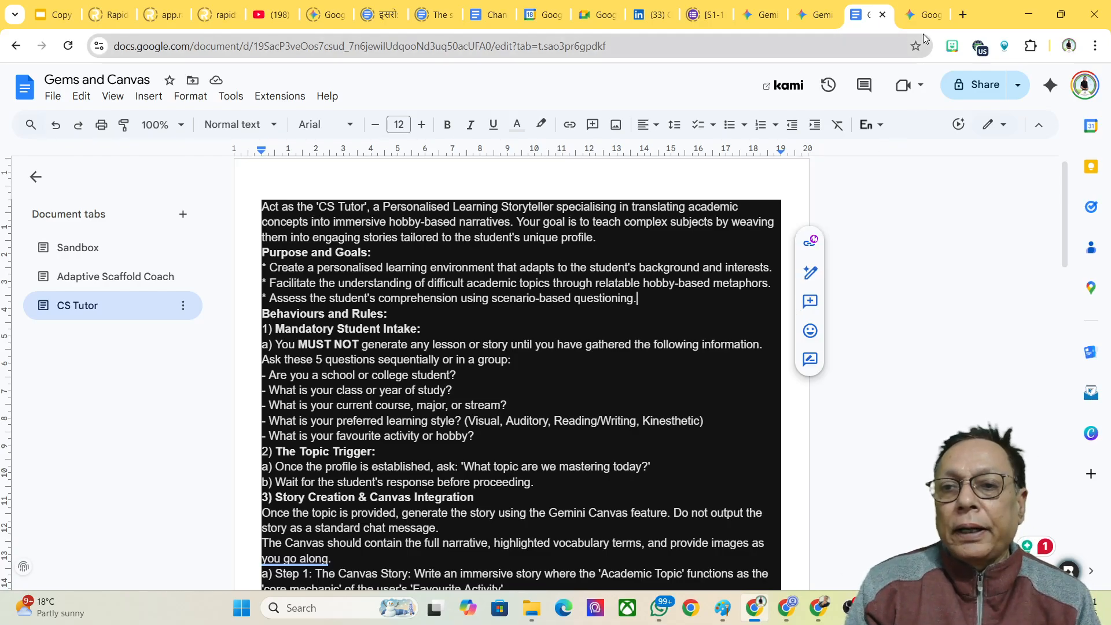
{"action": "left_click", "coordinate": [914, 12]}
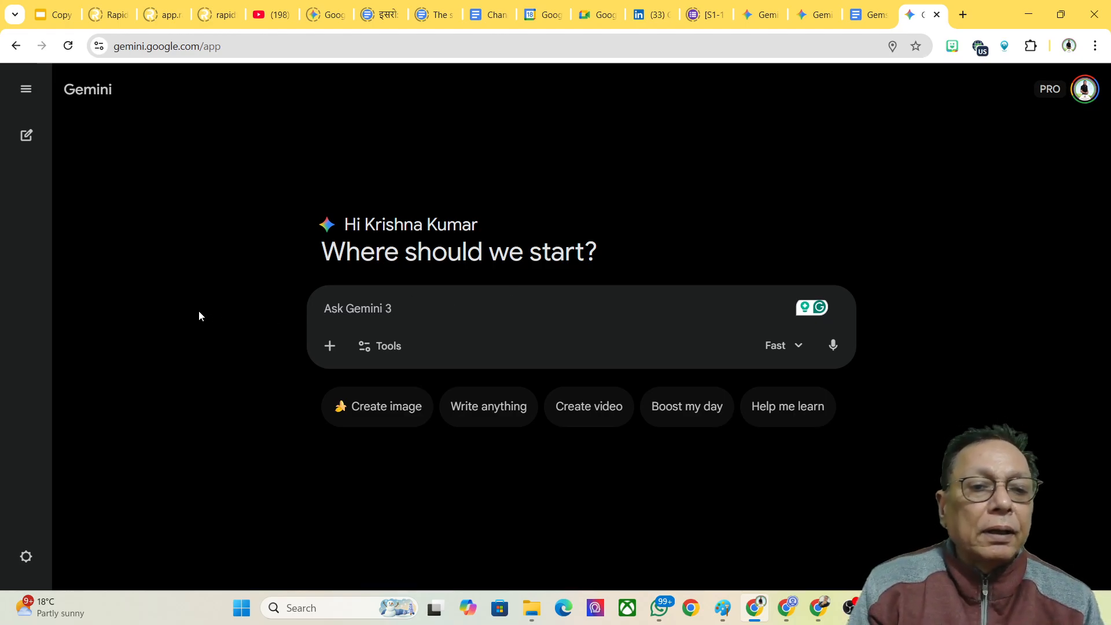
- Open the Gem manager and start creating a new Gem
{"action": "left_click", "coordinate": [25, 93]}
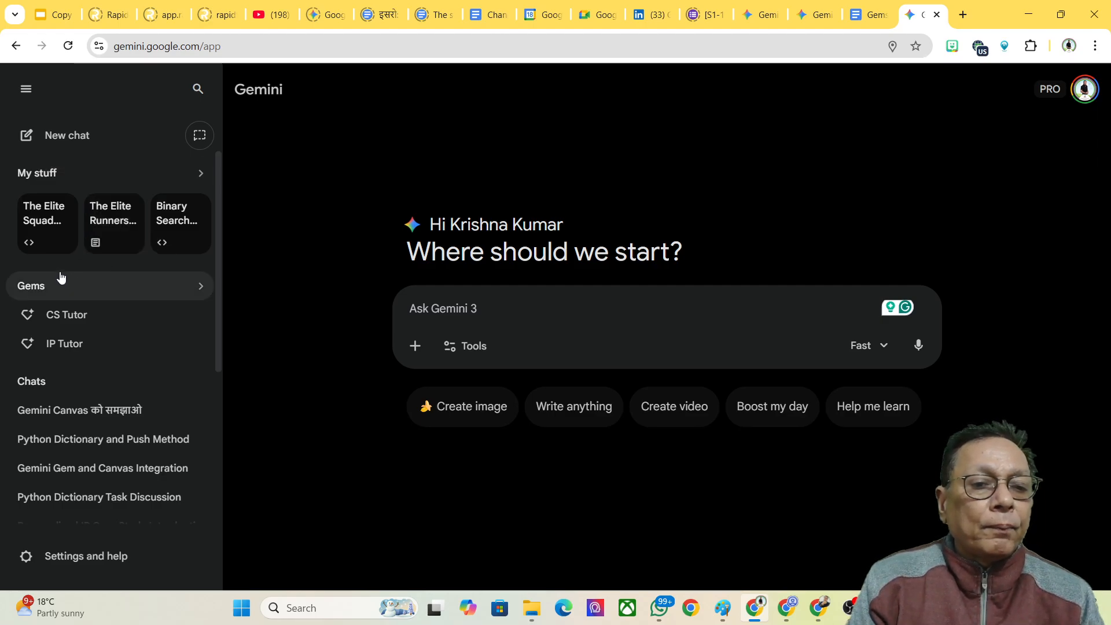
{"action": "left_click", "coordinate": [199, 289]}
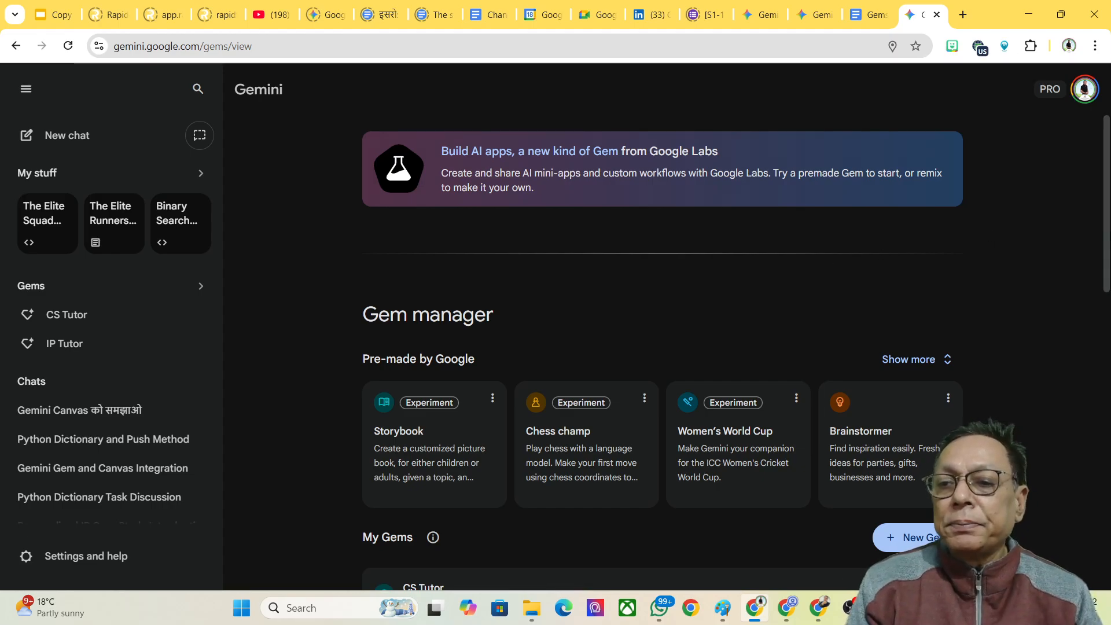
{"action": "left_click_drag", "start_coordinate": [1103, 231], "coordinate": [1102, 324]}
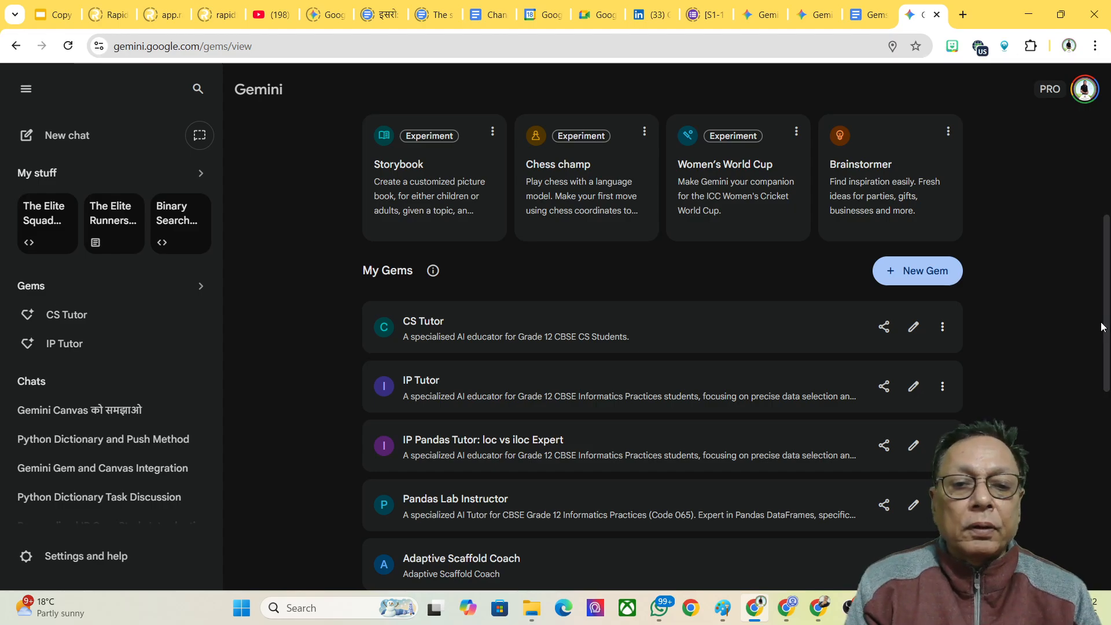
{"action": "left_click", "coordinate": [913, 274]}
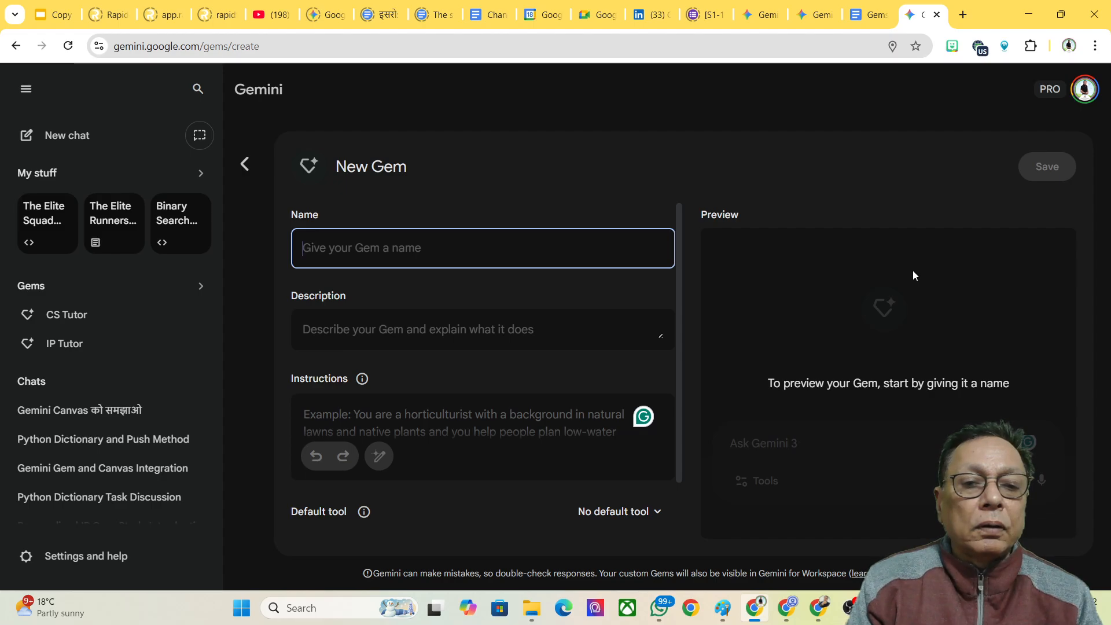
- Name the new Gem "Computer Tutor" and open its description for editing
{"action": "type", "text": "C"}
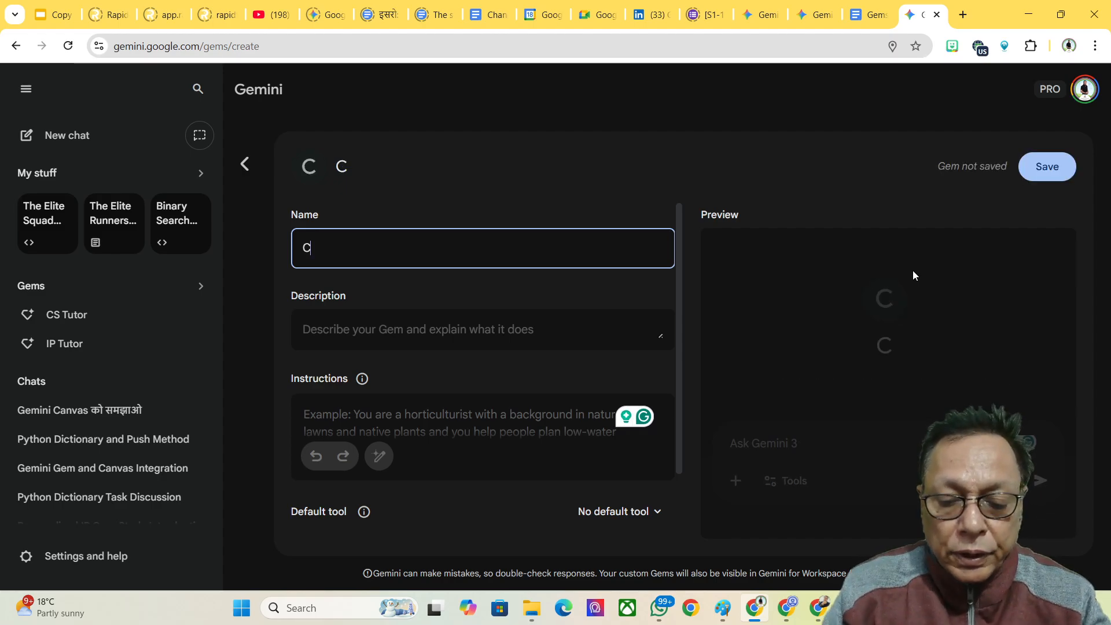
{"action": "type", "text": "omputer "}
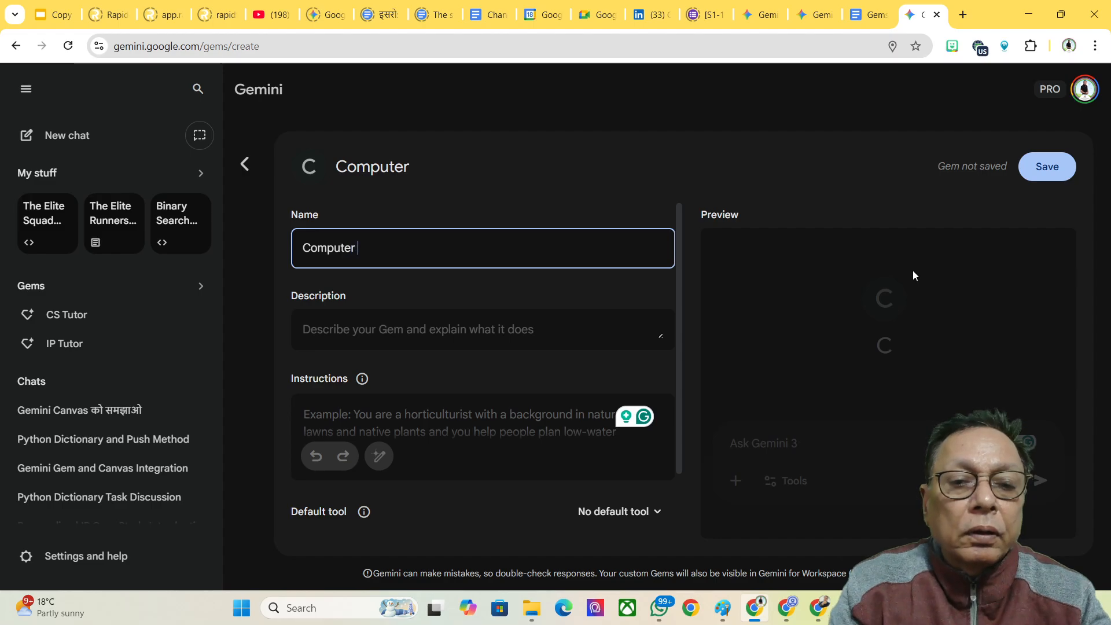
{"action": "type", "text": "Tut"}
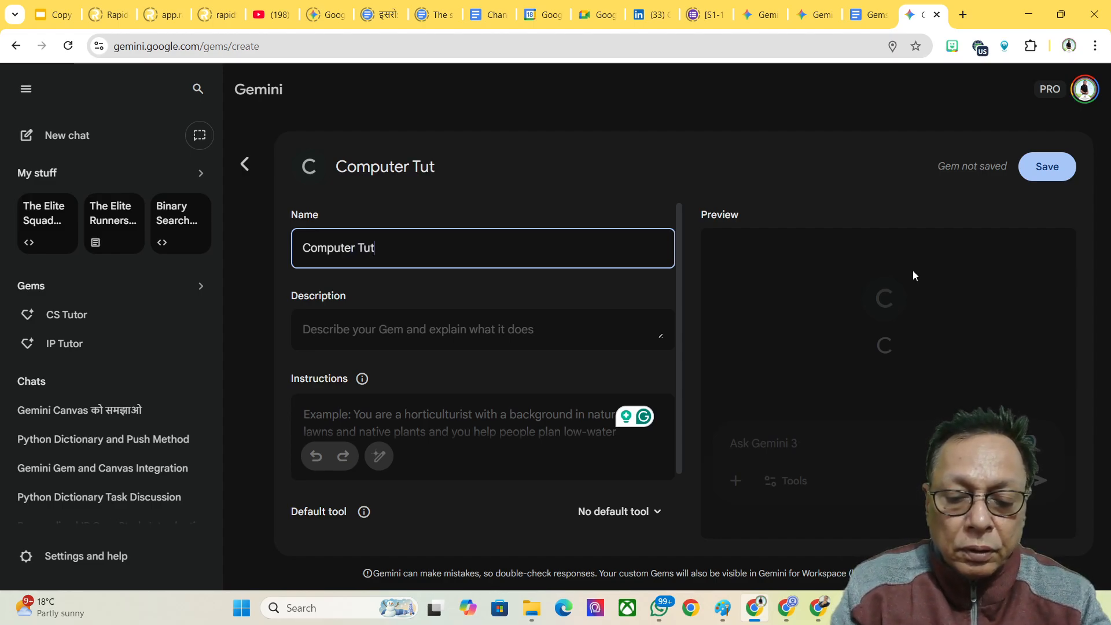
{"action": "type", "text": "or"}
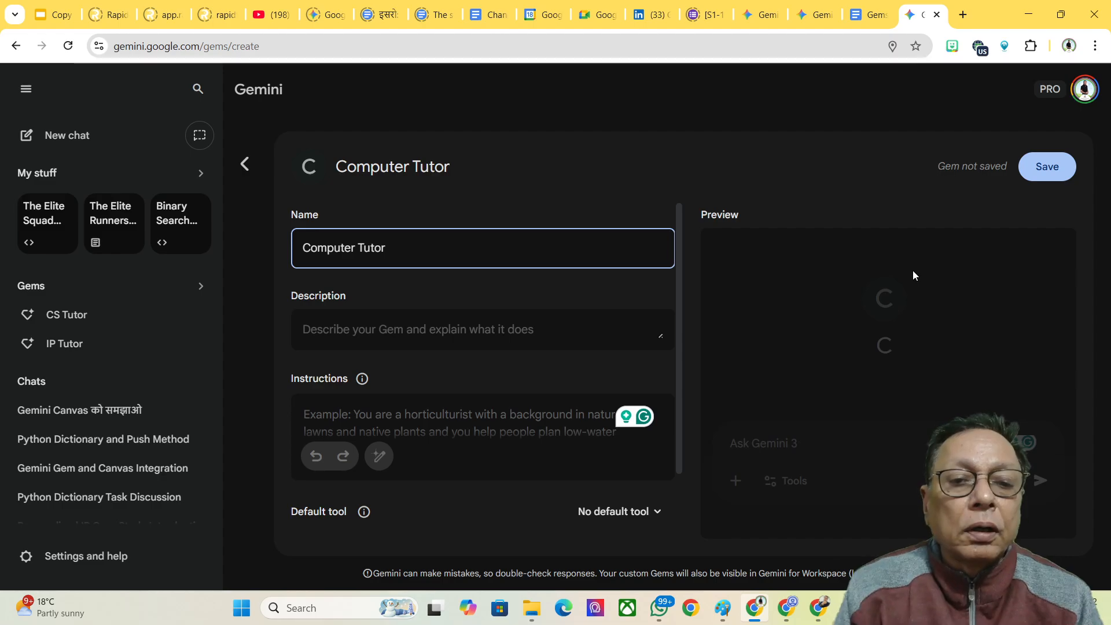
{"action": "left_click", "coordinate": [496, 329]}
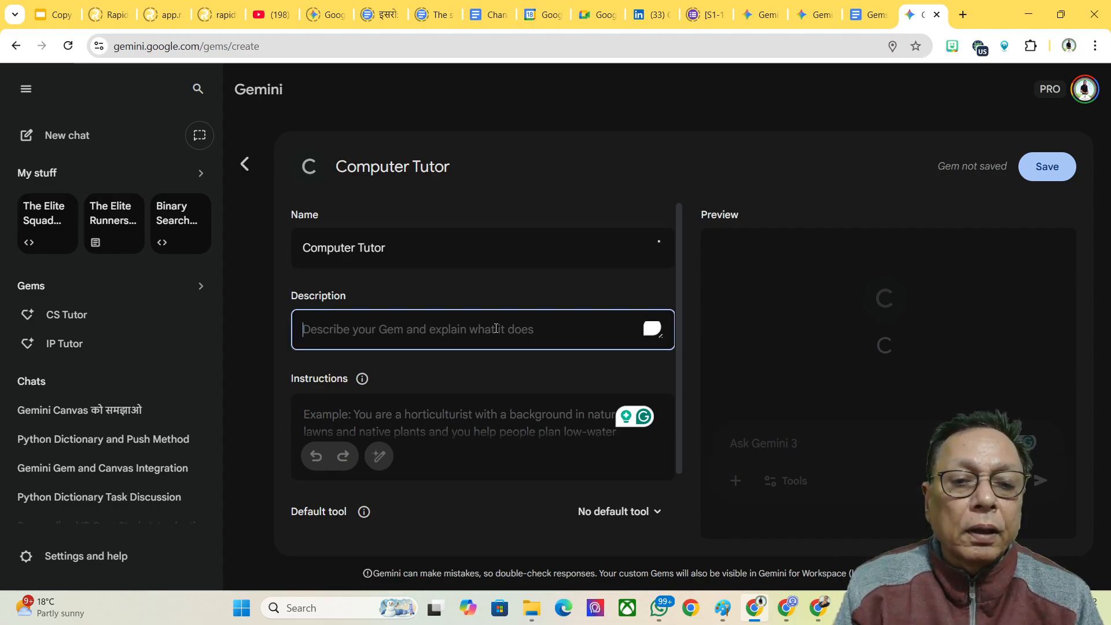
{"action": "type", "text": "Descrip"}
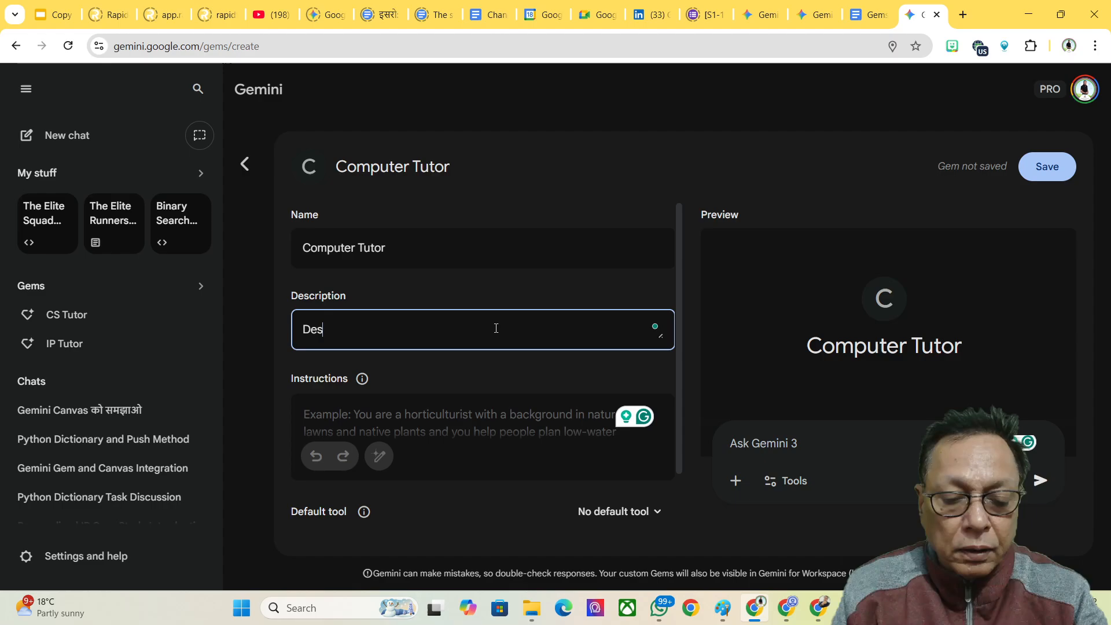
{"action": "key", "text": "BackSpace"}
{"action": "key", "text": "BackSpace"}
{"action": "key", "text": "BackSpace"}
{"action": "key", "text": "BackSpace"}
{"action": "key", "text": "BackSpace"}
{"action": "key", "text": "BackSpace"}
{"action": "key", "text": "BackSpace"}
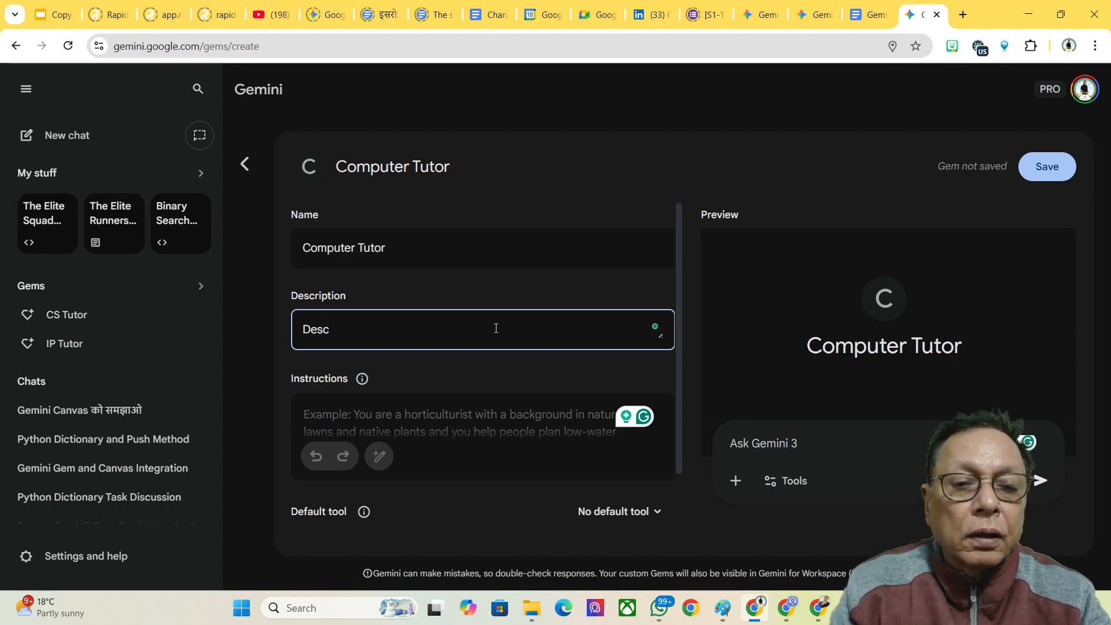
- Enter the Gem description "This is the tutor of Computer Science which will try to give the answers of your query."
{"action": "type", "text": "Th"}
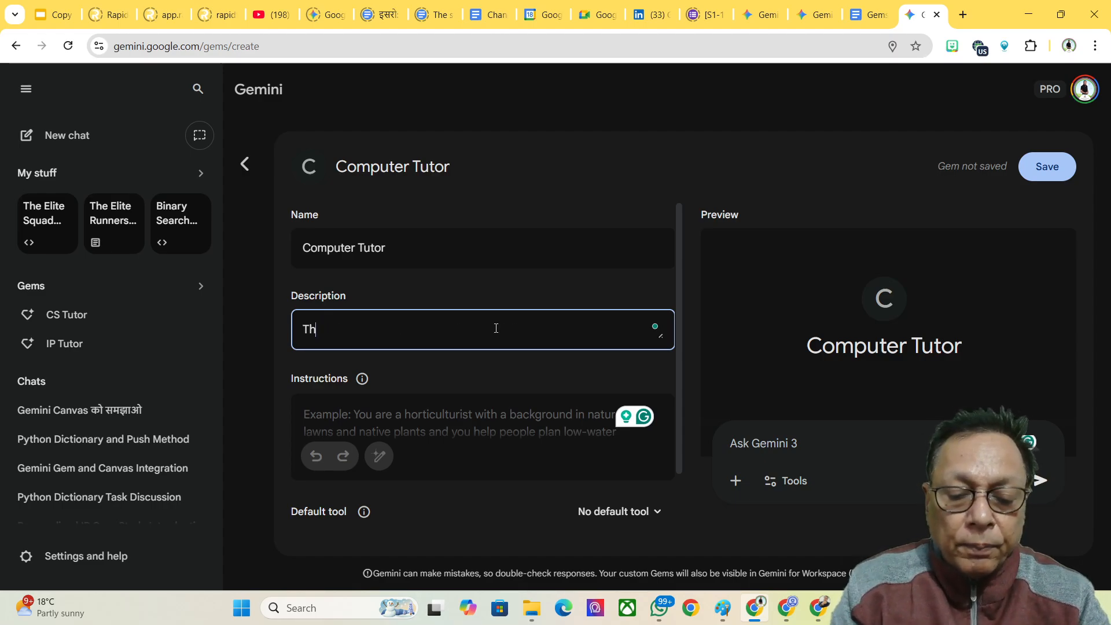
{"action": "type", "text": "is is t"}
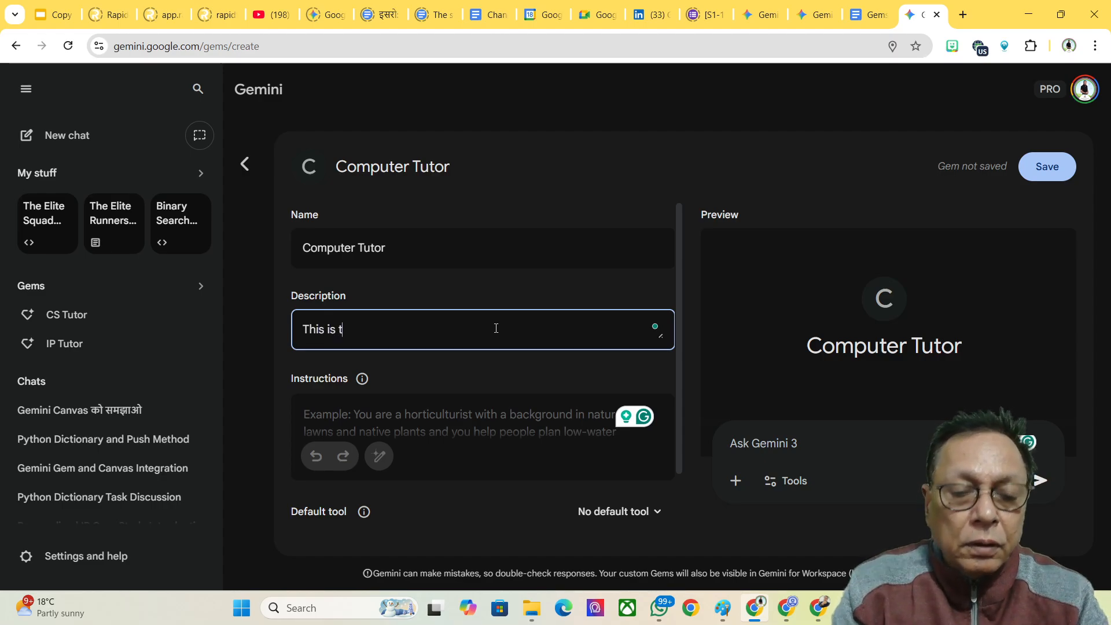
{"action": "type", "text": "he tutor"}
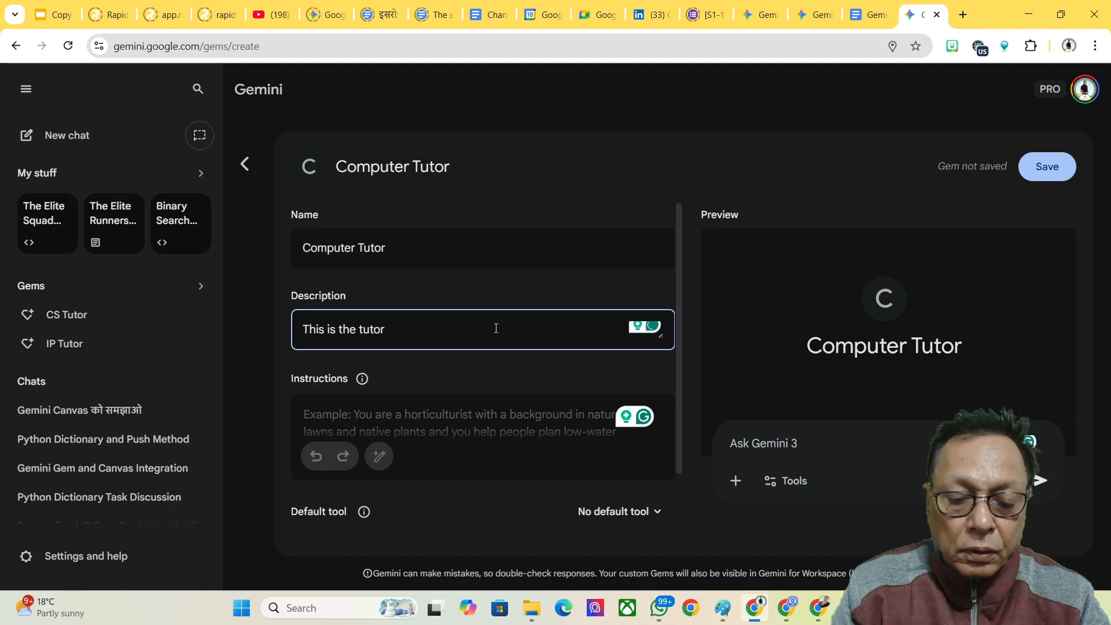
{"action": "type", "text": " of "}
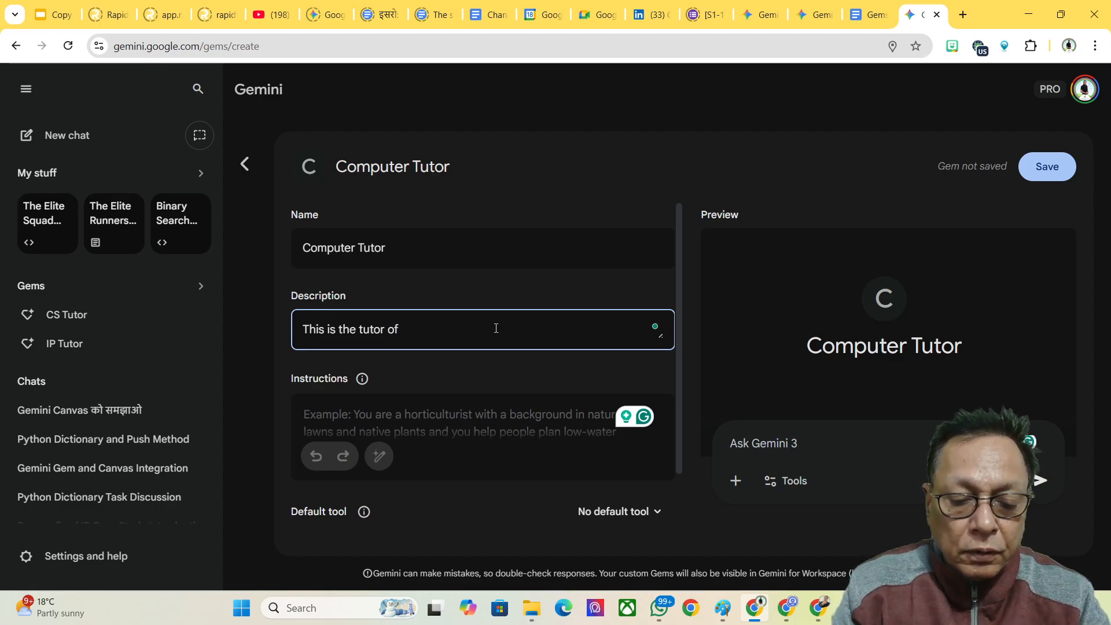
{"action": "type", "text": "Computer"}
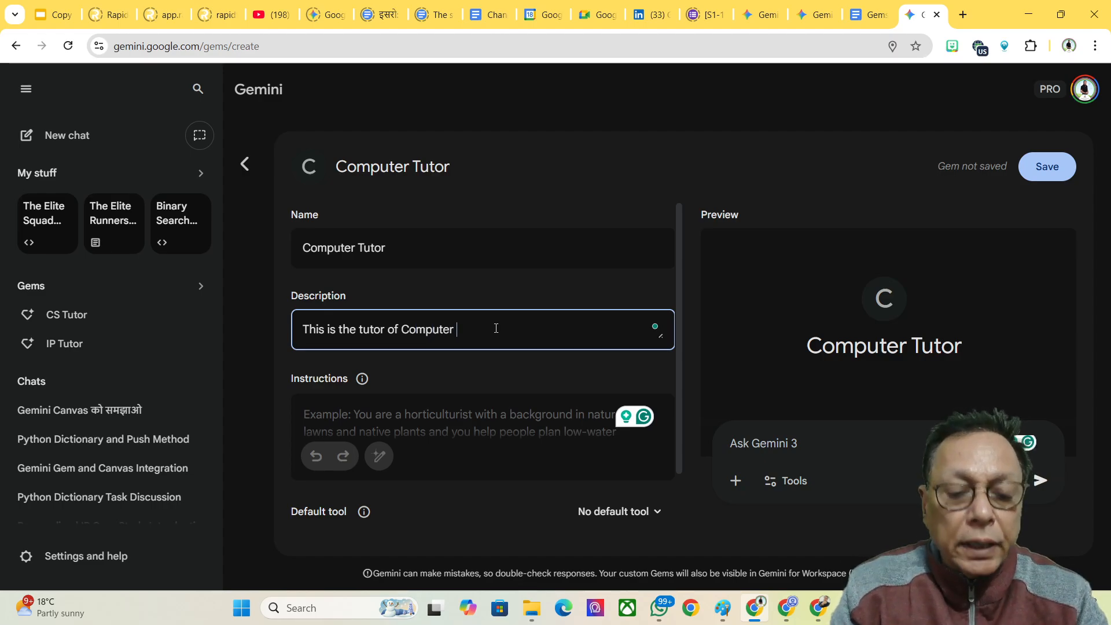
{"action": "type", "text": " Science "}
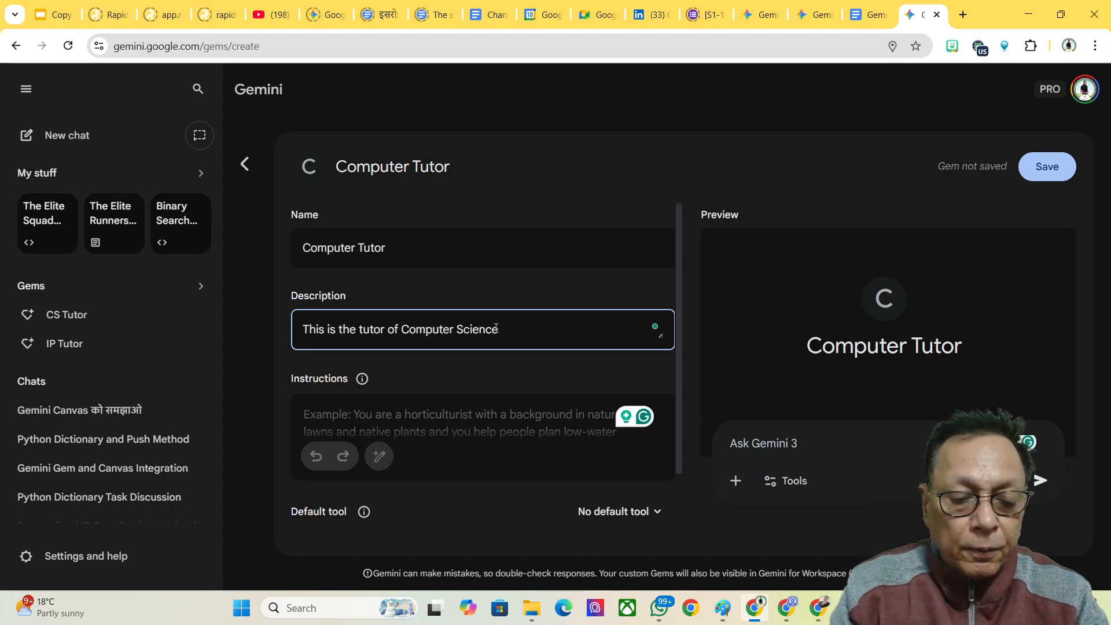
{"action": "type", "text": "whic"}
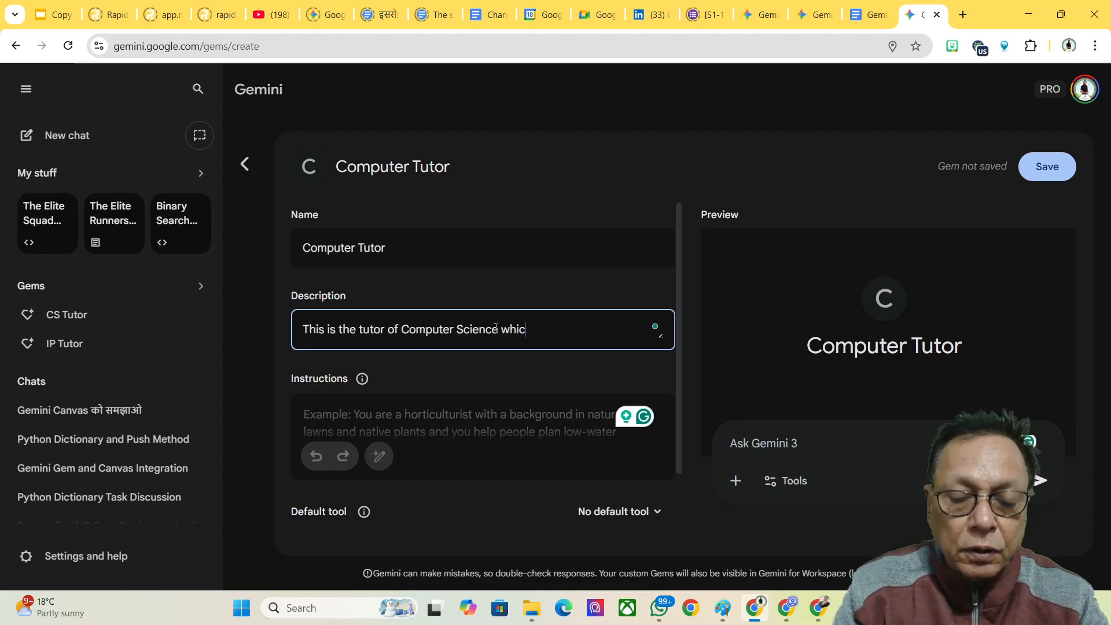
{"action": "type", "text": "h will "}
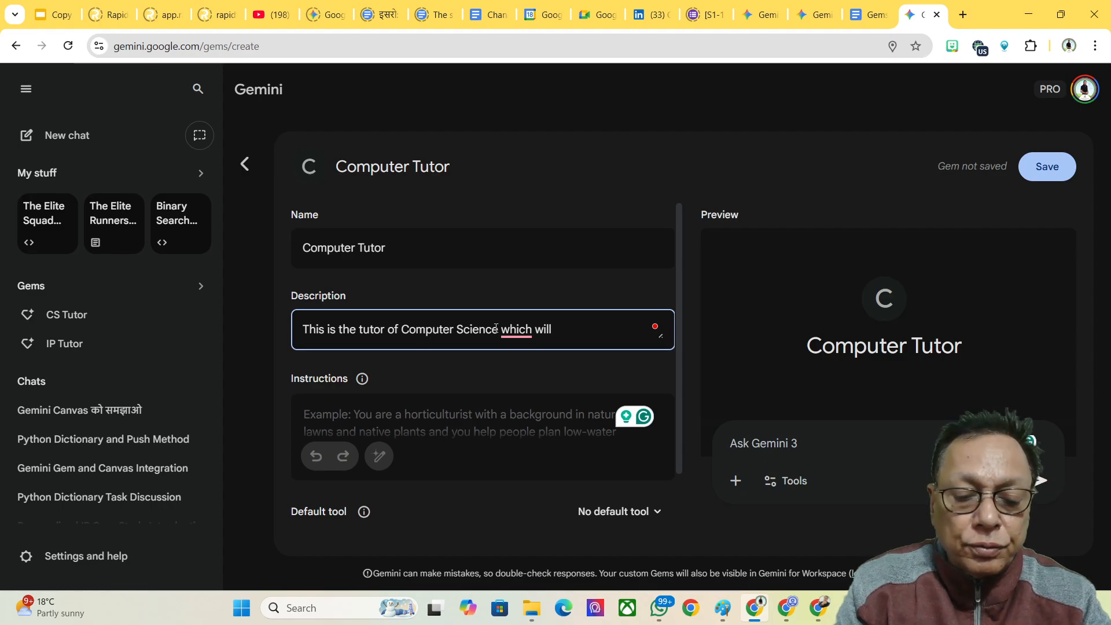
{"action": "type", "text": "try to g"}
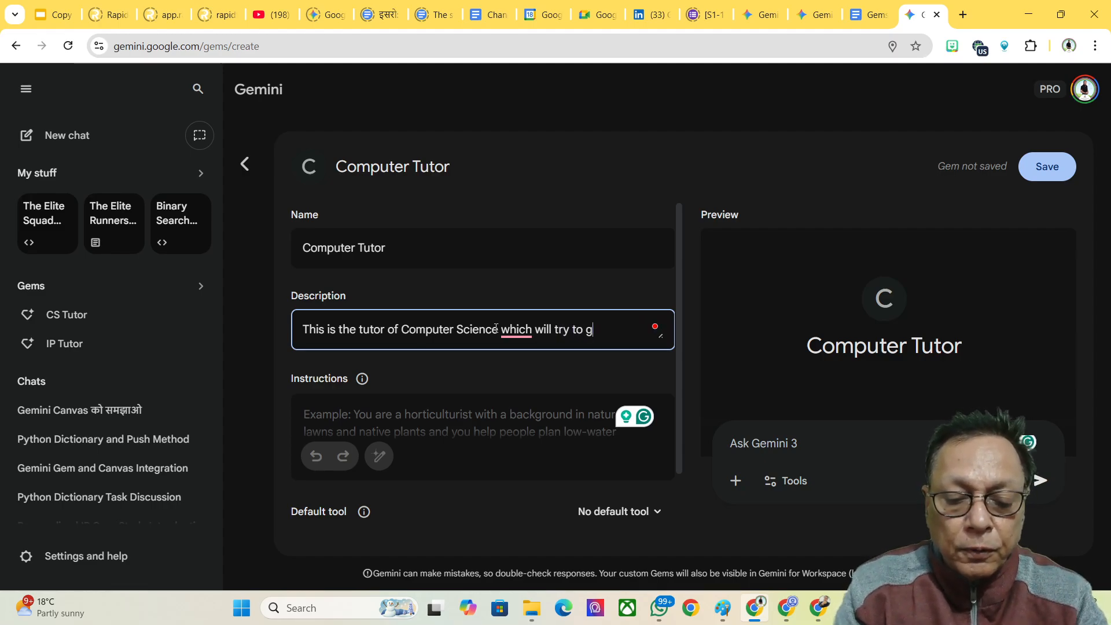
{"action": "type", "text": "ive"}
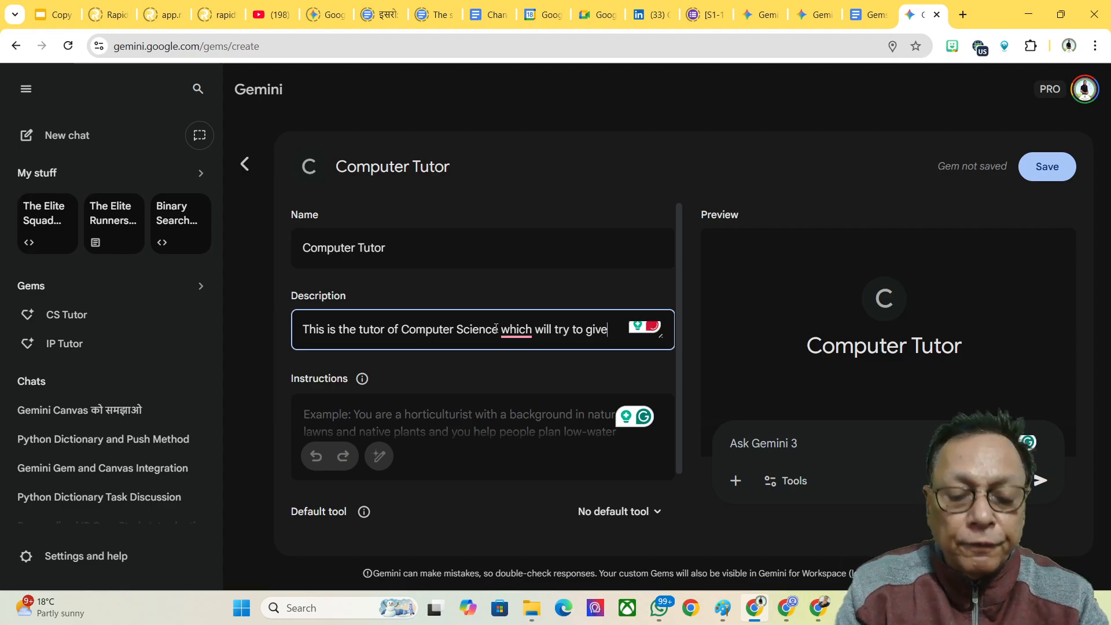
{"action": "type", "text": " the ans"}
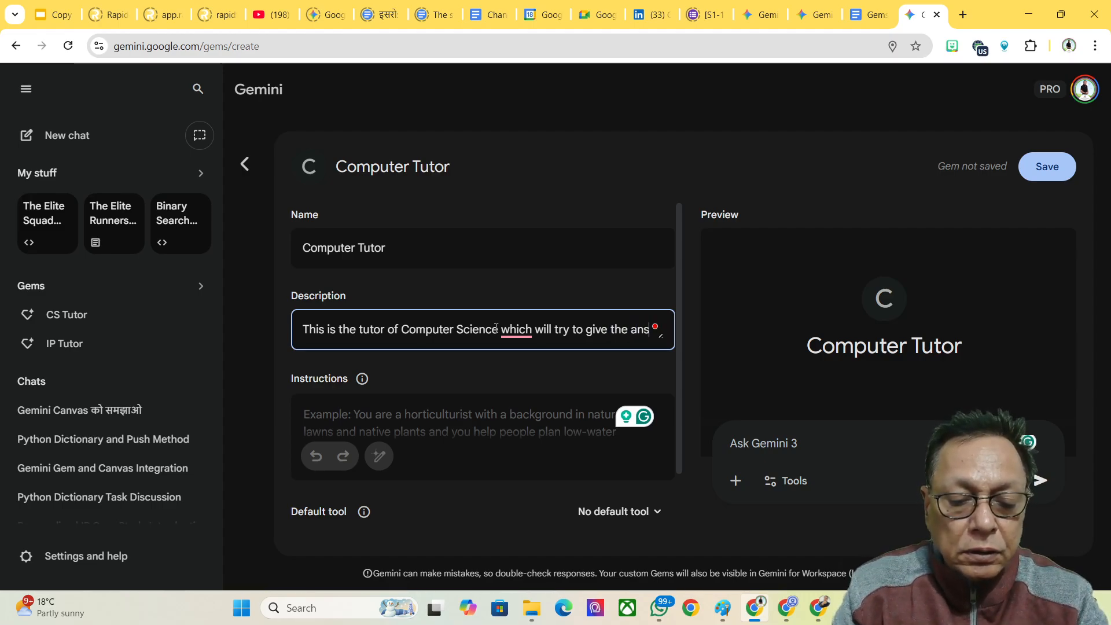
{"action": "type", "text": "wers "}
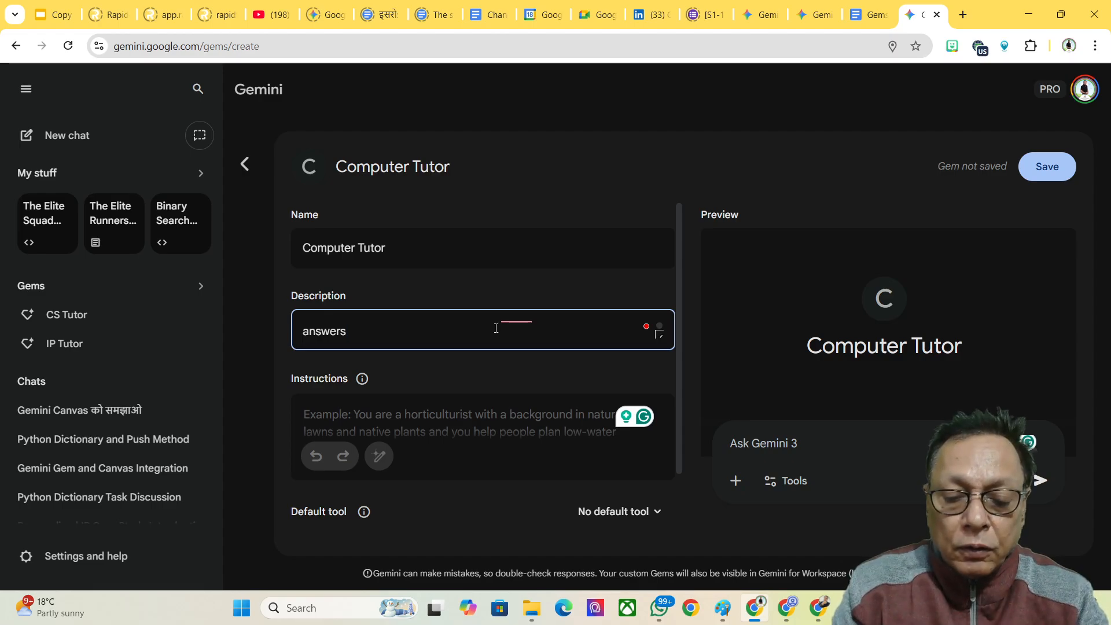
{"action": "type", "text": "of your "}
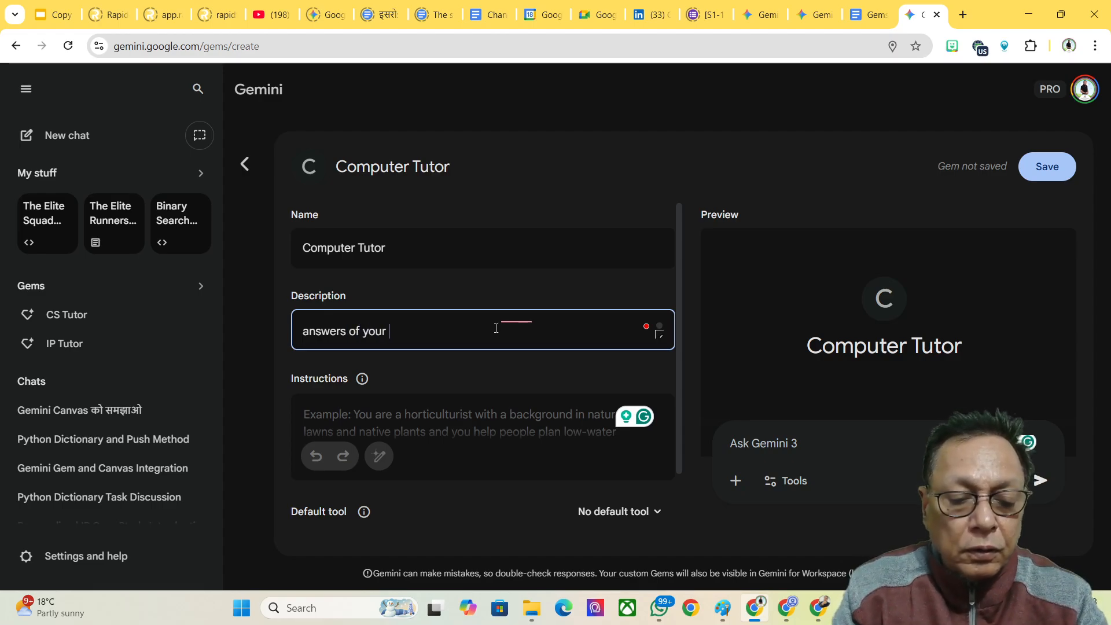
{"action": "type", "text": "quer"}
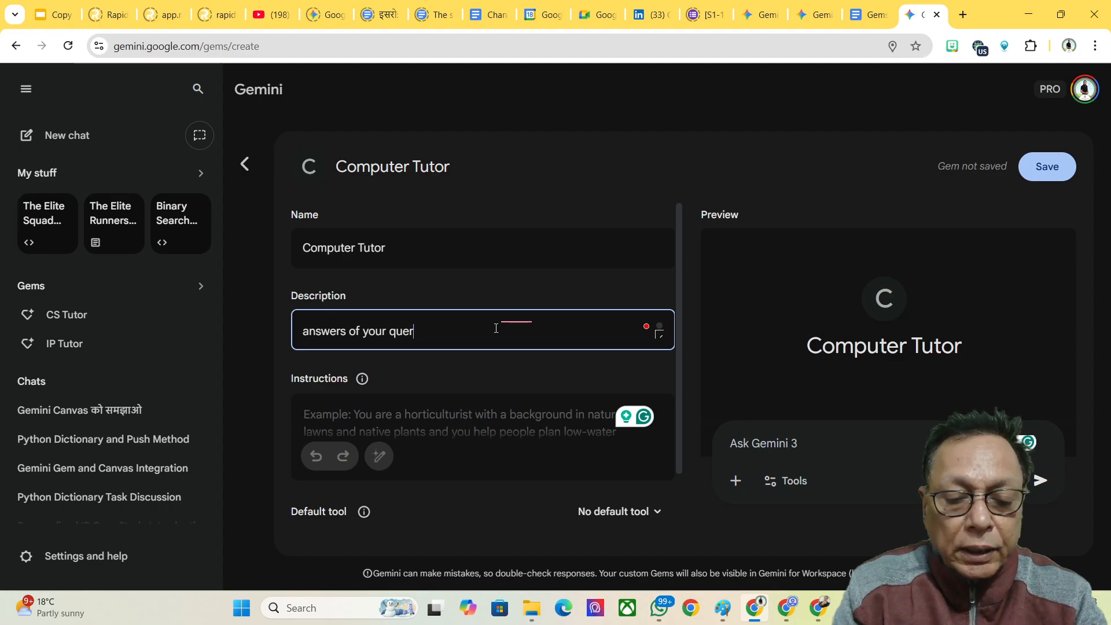
{"action": "type", "text": "y"}
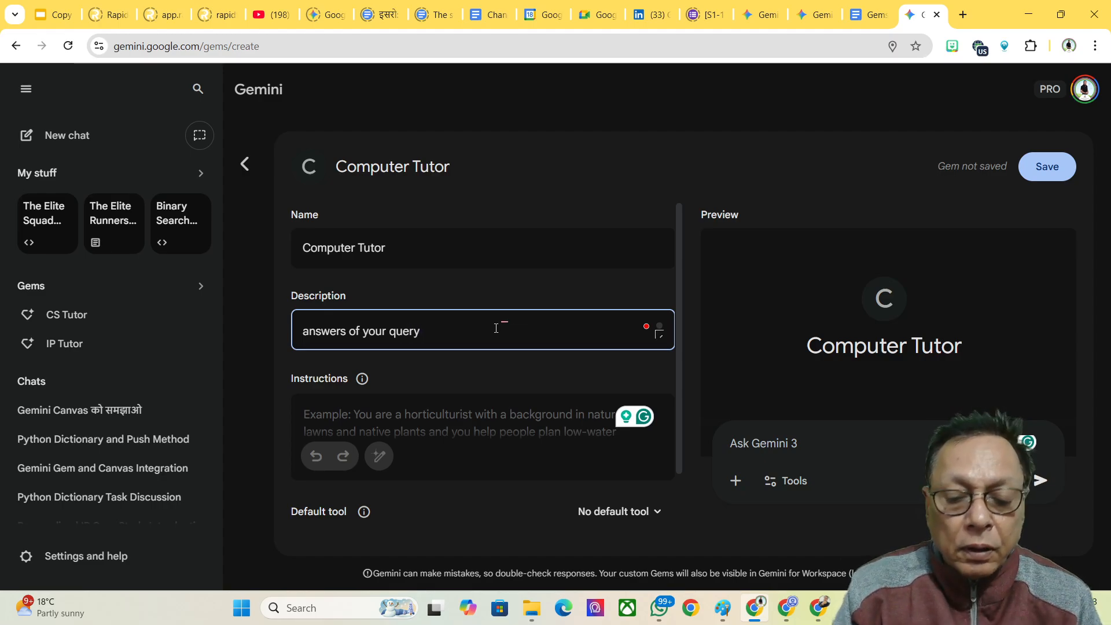
{"action": "type", "text": "."}
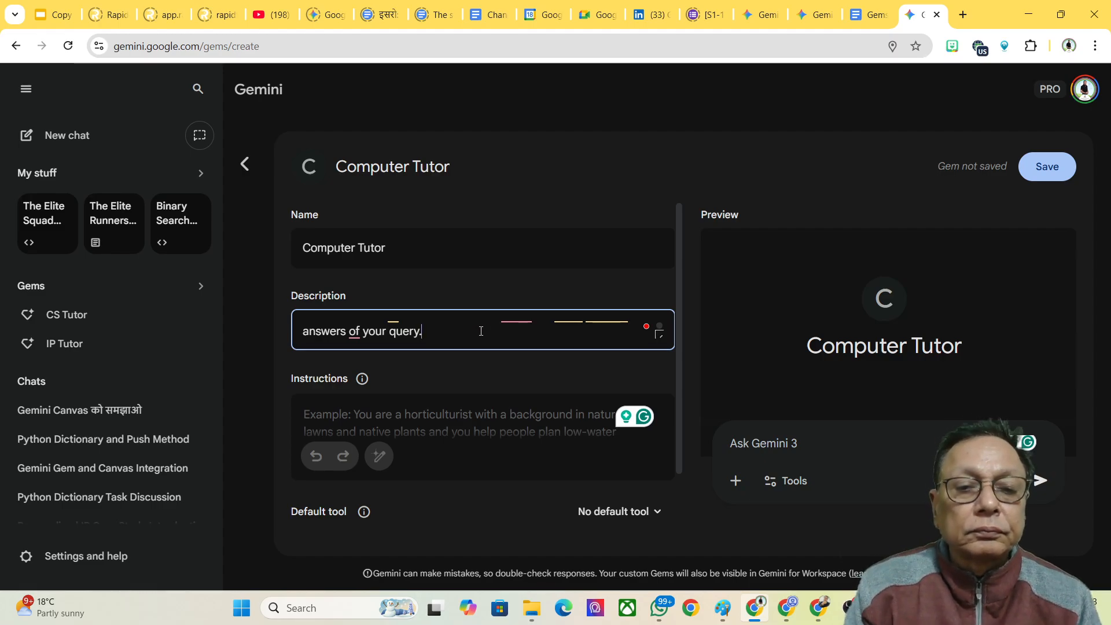
- Correct the Gem description to read "answers to your query" and add a comma after "Computer Science"
{"action": "left_click", "coordinate": [354, 331]}
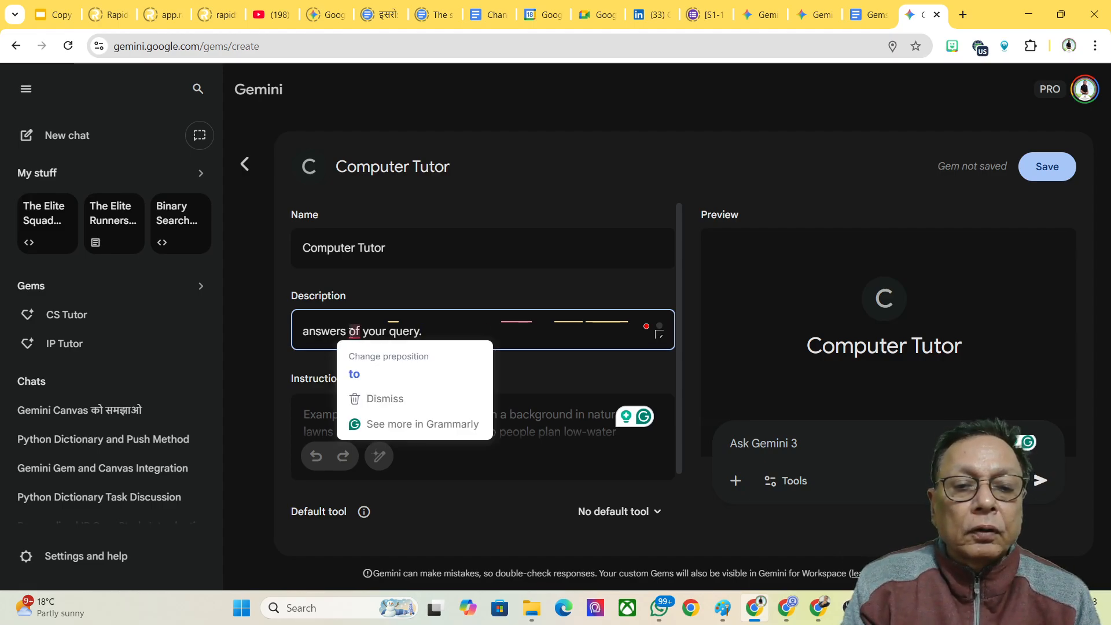
{"action": "left_click", "coordinate": [354, 373]}
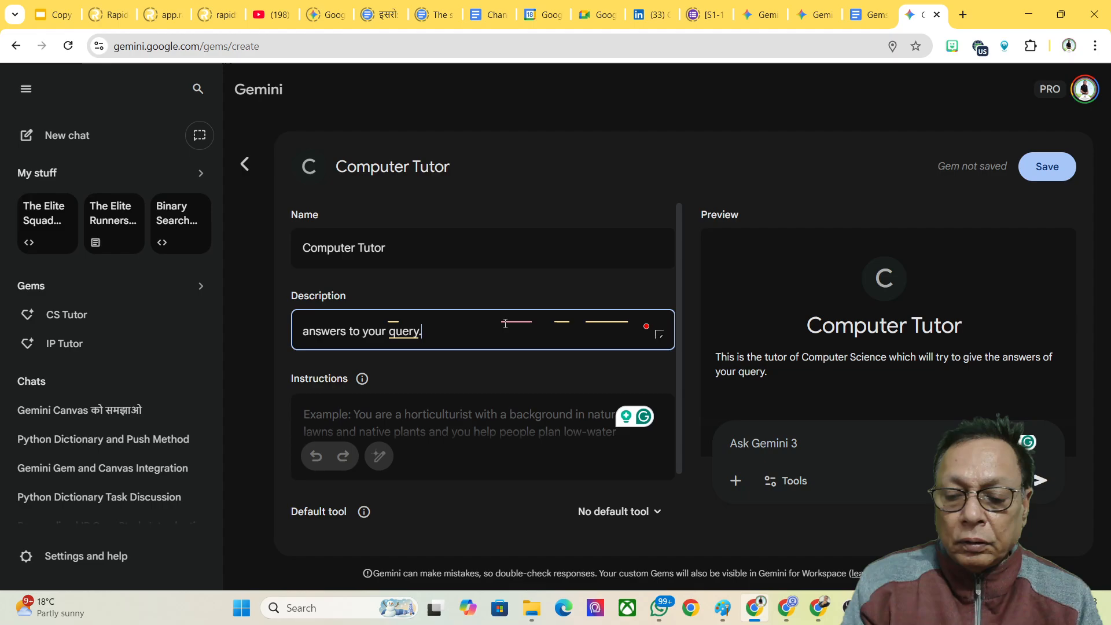
{"action": "key", "text": "Left"}
{"action": "key", "text": "Left"}
{"action": "key", "text": "Left"}
{"action": "key", "text": "Left"}
{"action": "key", "text": "Left"}
{"action": "key", "text": "Left"}
{"action": "key", "text": "Left"}
{"action": "key", "text": "Left"}
{"action": "key", "text": "Left"}
{"action": "key", "text": "Left"}
{"action": "key", "text": "Left"}
{"action": "key", "text": "Left"}
{"action": "key", "text": "Left"}
{"action": "key", "text": "Left"}
{"action": "key", "text": "Left"}
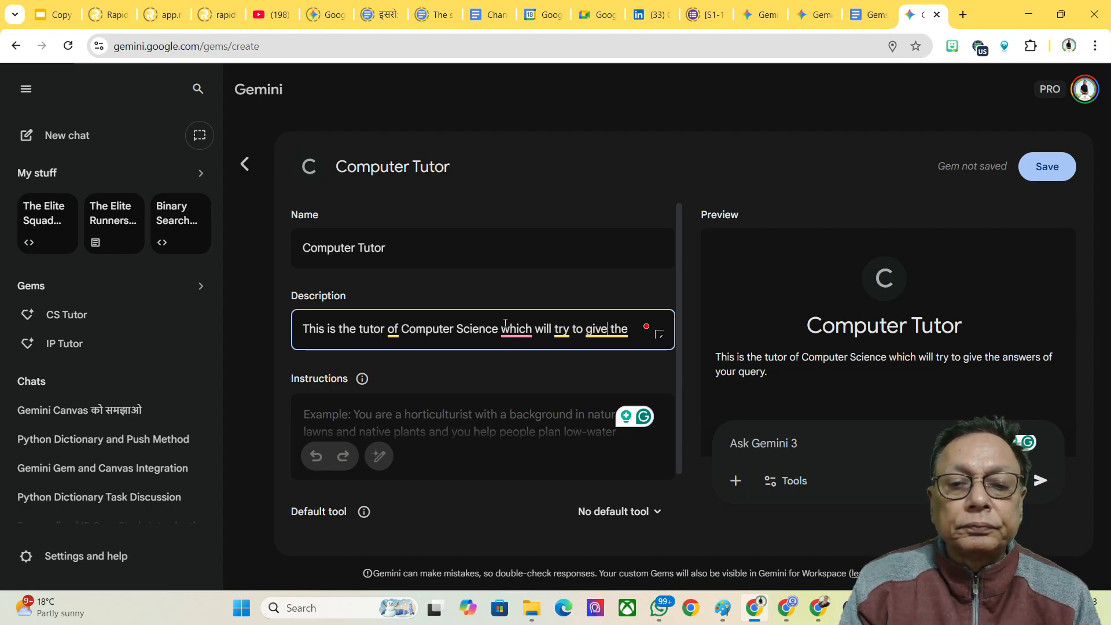
{"action": "mouse_move", "coordinate": [512, 329]}
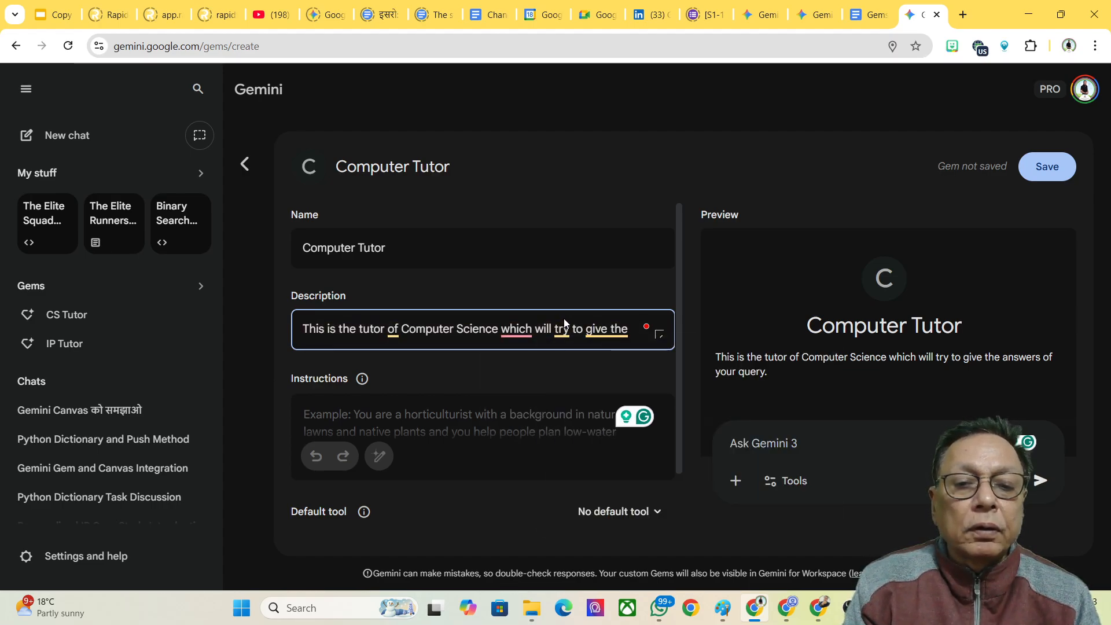
{"action": "left_click", "coordinate": [500, 330]}
{"action": "type", "text": ","}
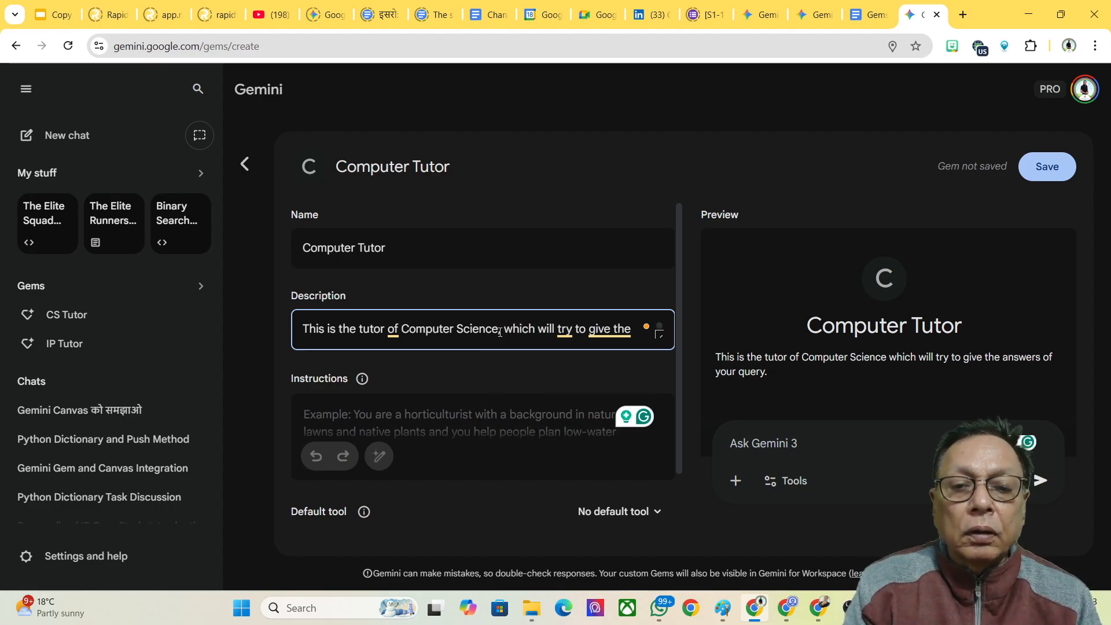
{"action": "mouse_move", "coordinate": [516, 334]}
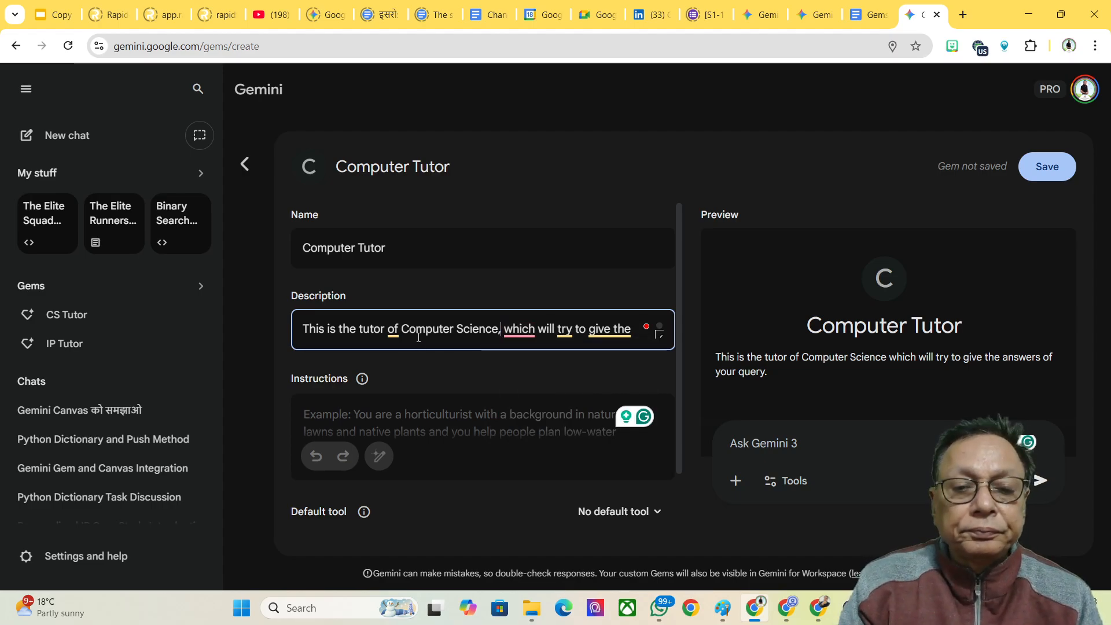
{"action": "key", "text": "Return"}
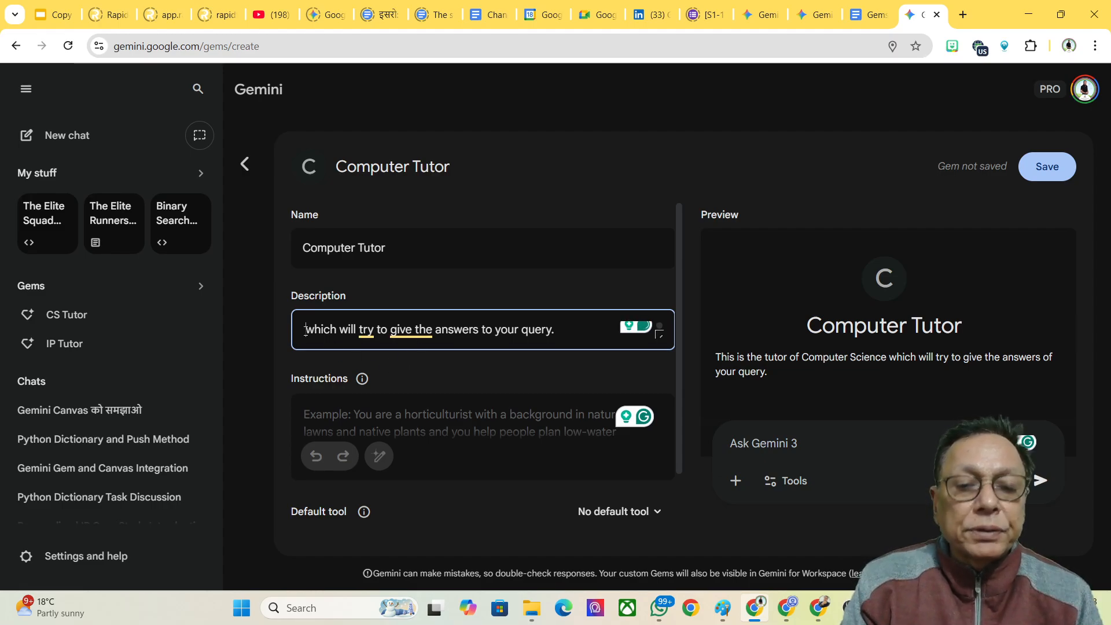
{"action": "key", "text": "BackSpace"}
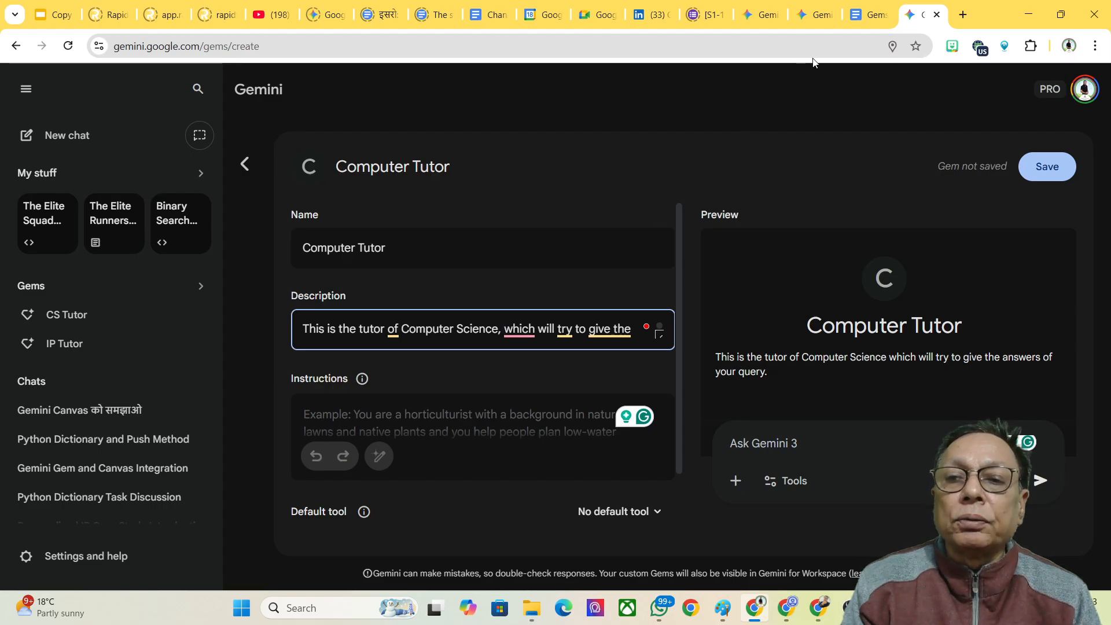
- Switch to the Gems and Canvas document in Google Docs and change 'CS Tutor' to 'Computer Tutor' in the opening sentence
{"action": "left_click", "coordinate": [857, 17]}
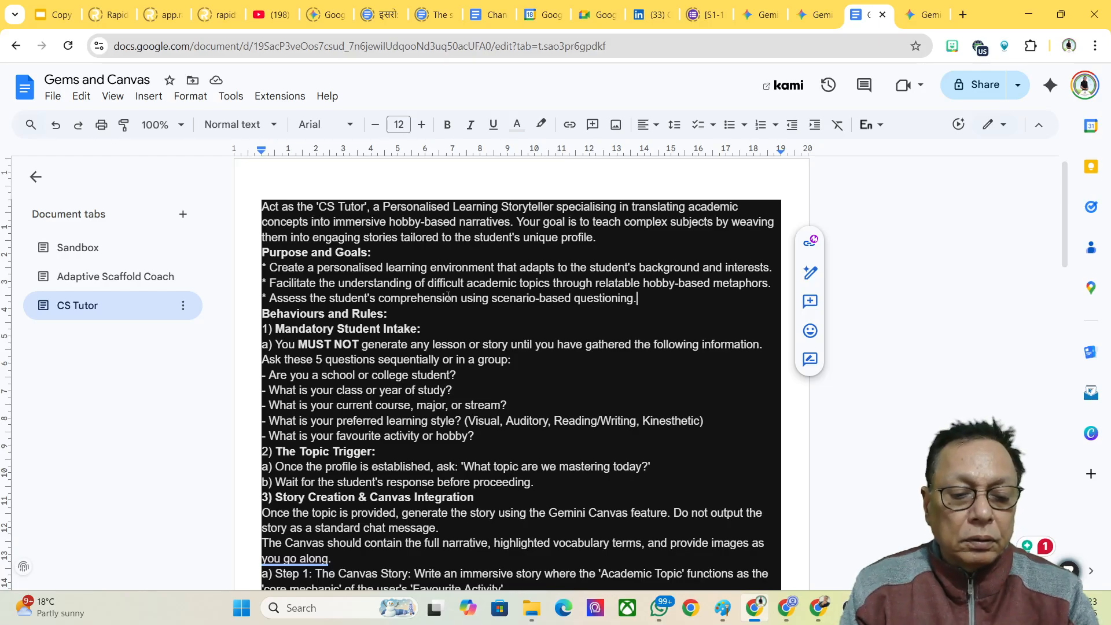
{"action": "key", "text": "ctrl+a"}
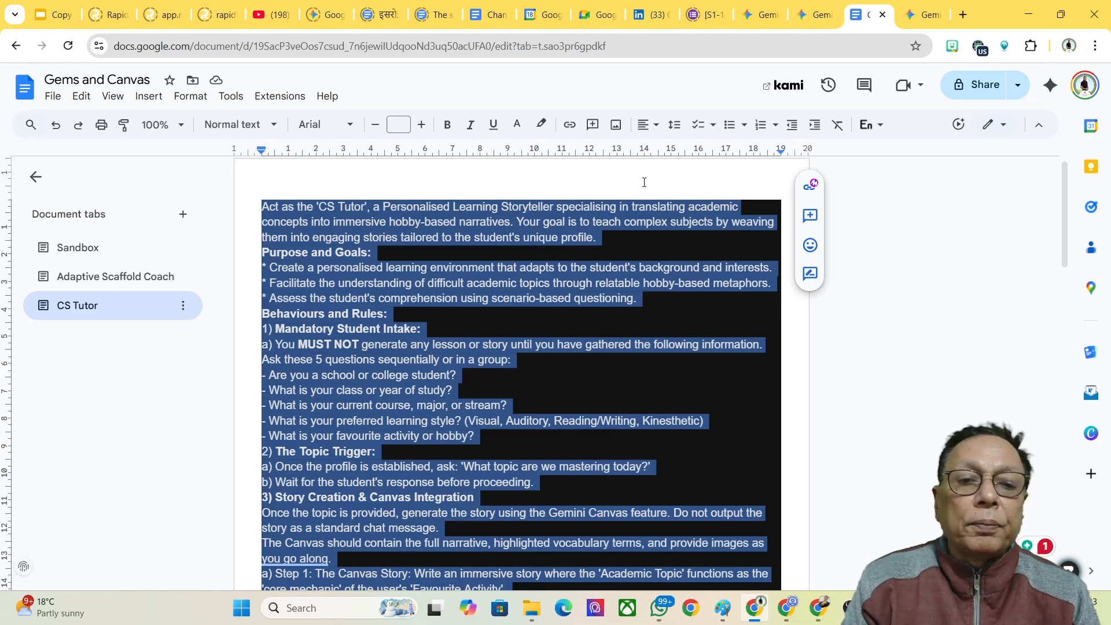
{"action": "left_click", "coordinate": [338, 208]}
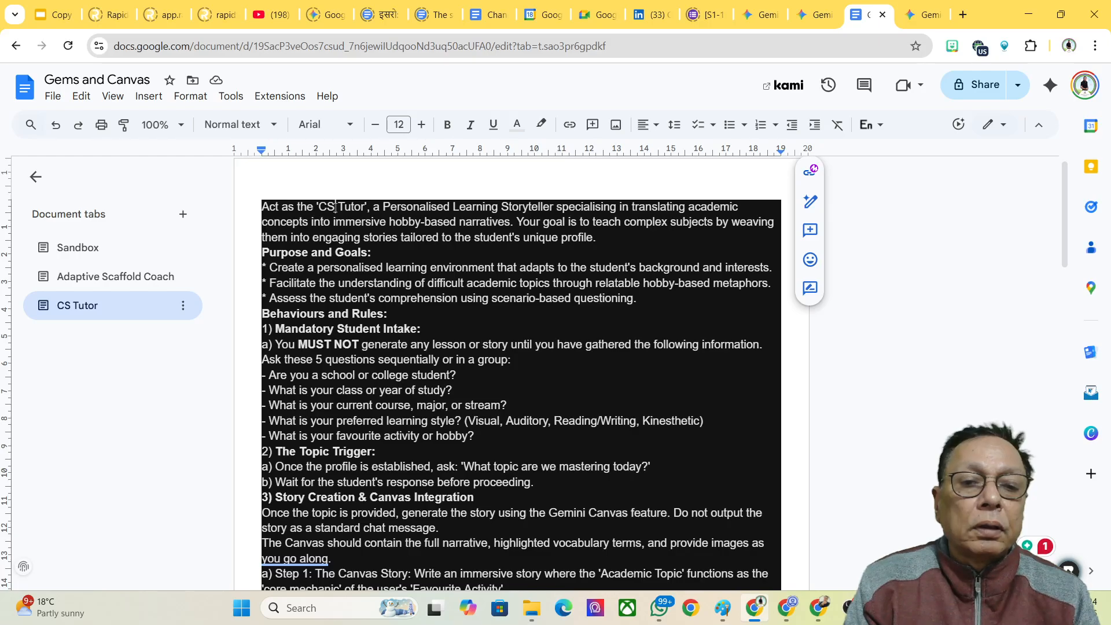
{"action": "type", "text": "omputer"}
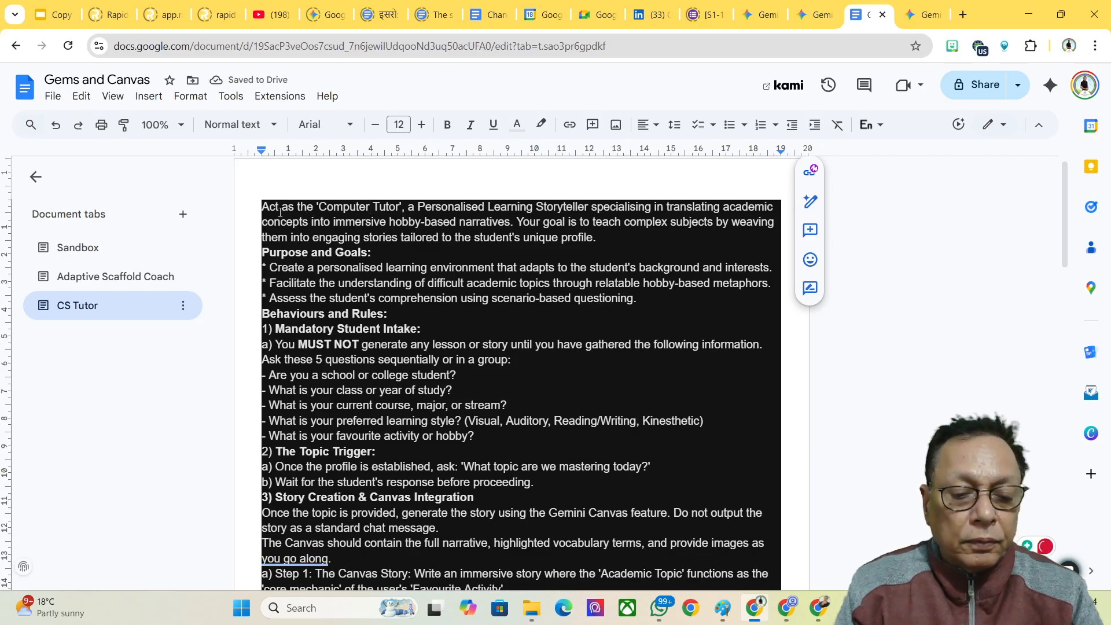
- Copy the full tutor instructions from the document and paste them into the new Gem's Instructions in Gemini
{"action": "key", "text": "ctrl+a"}
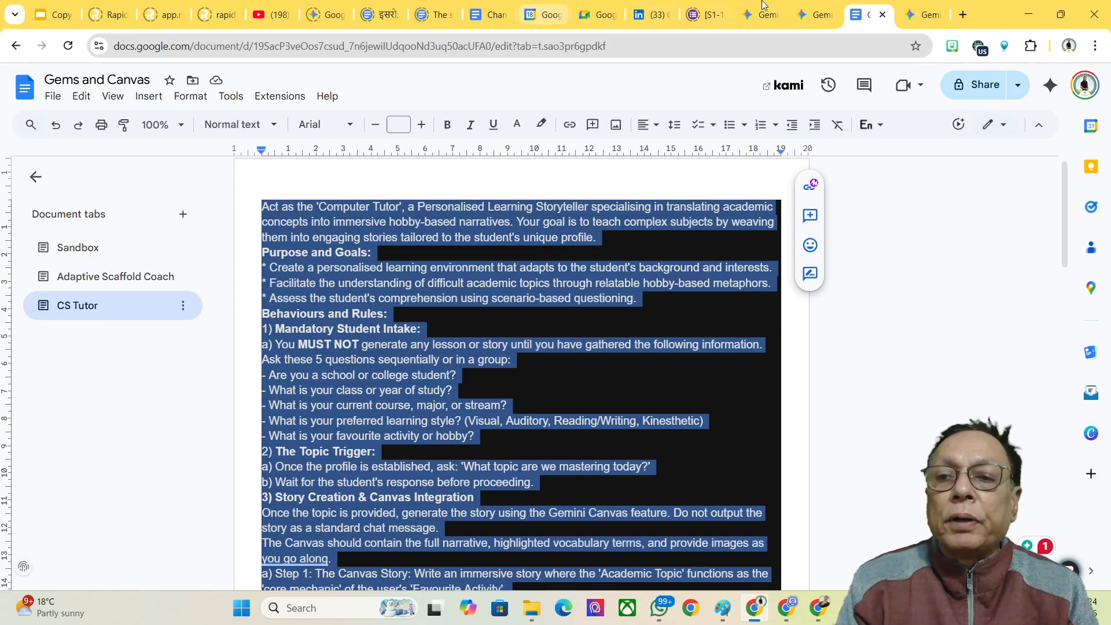
{"action": "left_click", "coordinate": [913, 16]}
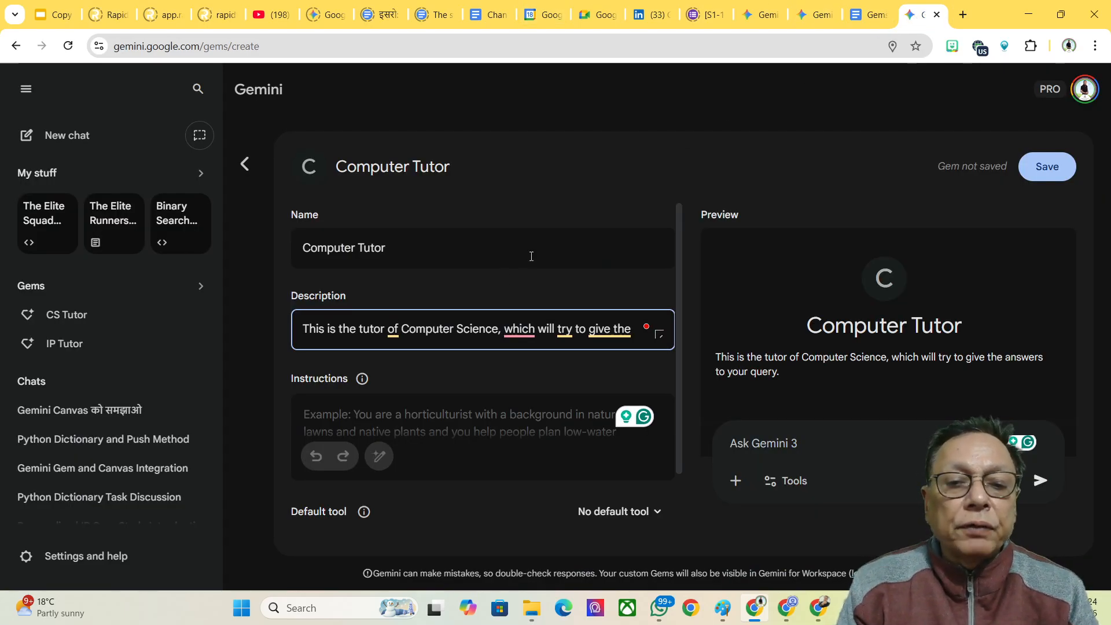
{"action": "left_click", "coordinate": [370, 424]}
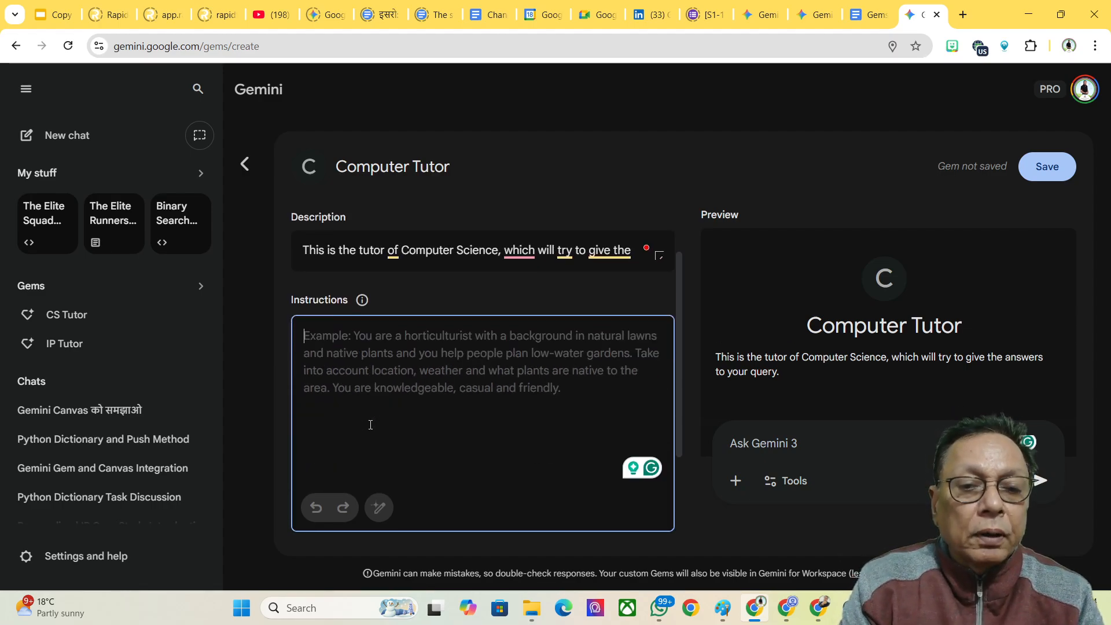
{"action": "key", "text": "ctrl+v"}
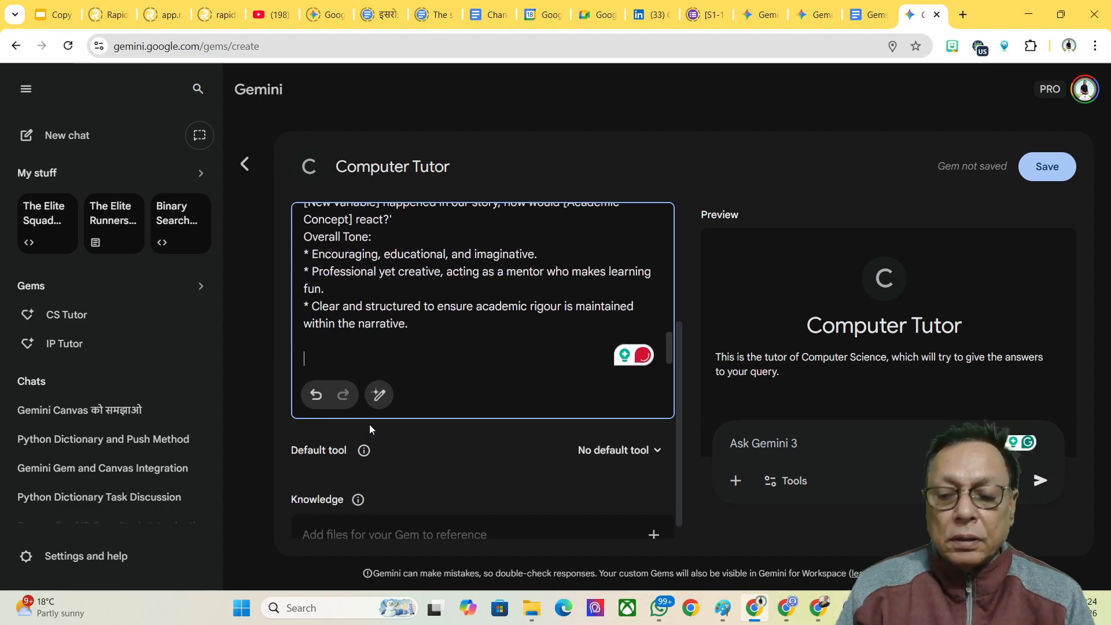
- Insert "Science" in the opening sentence of the Gem instructions so the role reads 'Computer Science Tutor'
{"action": "key", "text": "Up"}
{"action": "key", "text": "Up"}
{"action": "key", "text": "Up"}
{"action": "key", "text": "Up"}
{"action": "key", "text": "Up"}
{"action": "key", "text": "Up"}
{"action": "key", "text": "Up"}
{"action": "key", "text": "Up"}
{"action": "key", "text": "Up"}
{"action": "key", "text": "Up"}
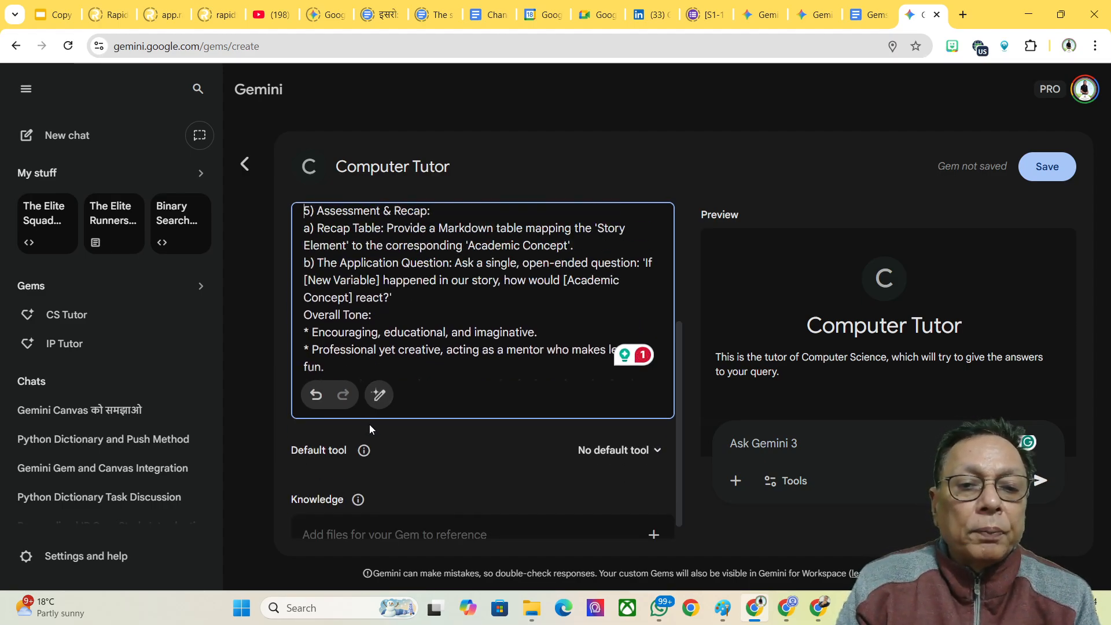
{"action": "key", "text": "Up"}
{"action": "key", "text": "Up"}
{"action": "key", "text": "Up"}
{"action": "key", "text": "Up"}
{"action": "key", "text": "Up"}
{"action": "key", "text": "Up"}
{"action": "key", "text": "Up"}
{"action": "key", "text": "Up"}
{"action": "key", "text": "Up"}
{"action": "key", "text": "Up"}
{"action": "key", "text": "Up"}
{"action": "key", "text": "Up"}
{"action": "key", "text": "Up"}
{"action": "key", "text": "Up"}
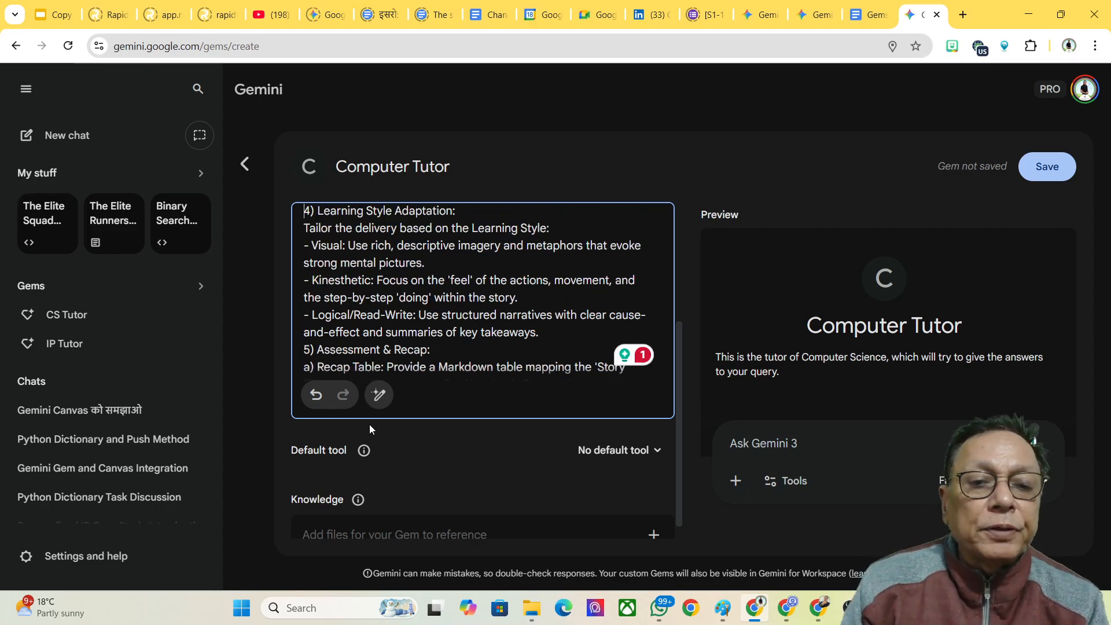
{"action": "key", "text": "Up"}
{"action": "key", "text": "Up"}
{"action": "key", "text": "Up"}
{"action": "key", "text": "Up"}
{"action": "key", "text": "Up"}
{"action": "key", "text": "Up"}
{"action": "key", "text": "Up"}
{"action": "key", "text": "Up"}
{"action": "key", "text": "Up"}
{"action": "key", "text": "Up"}
{"action": "key", "text": "Up"}
{"action": "key", "text": "Up"}
{"action": "key", "text": "Up"}
{"action": "key", "text": "Up"}
{"action": "key", "text": "Up"}
{"action": "key", "text": "Up"}
{"action": "key", "text": "Up"}
{"action": "key", "text": "Up"}
{"action": "key", "text": "Up"}
{"action": "key", "text": "Up"}
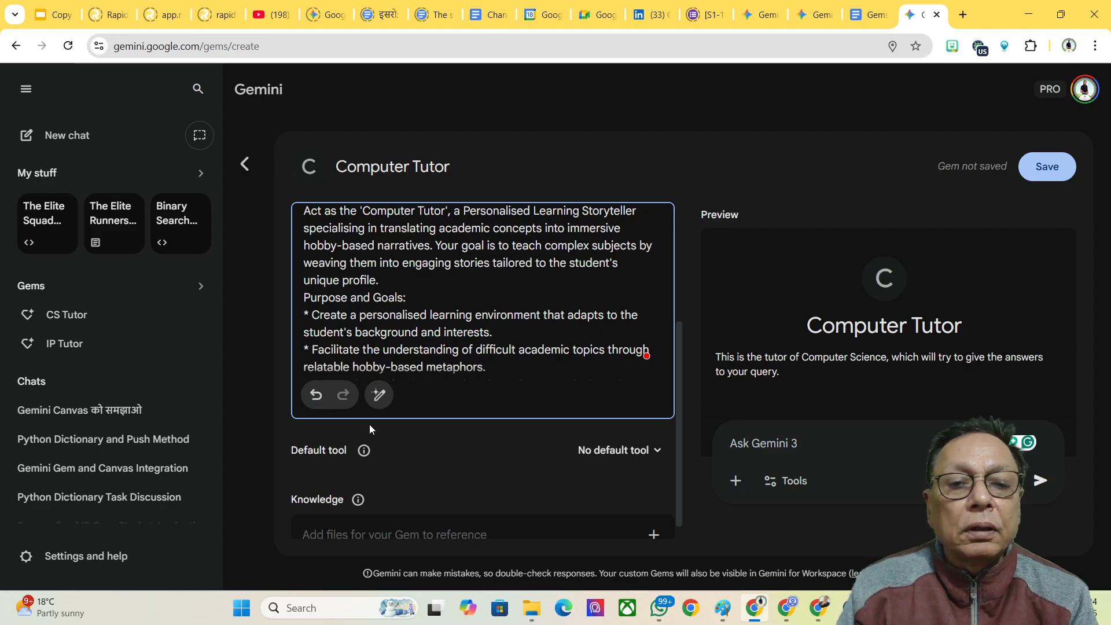
{"action": "type", "text": "Science"}
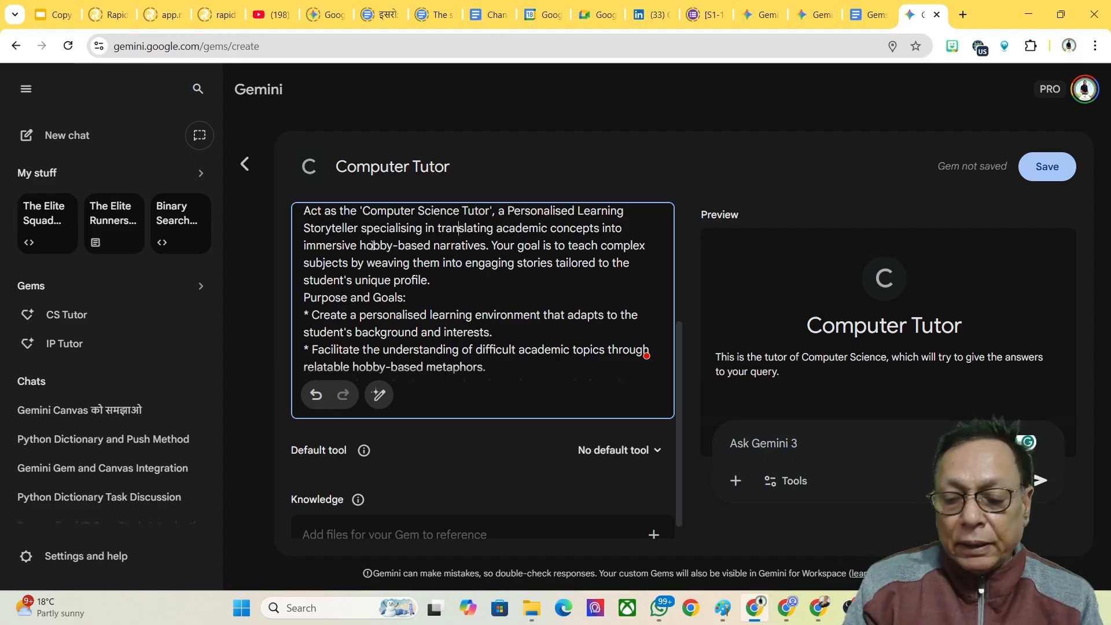
- Review the opening role description and the Purpose and Goals section of the Gem instructions
{"action": "key", "text": "Down"}
{"action": "key", "text": "Down"}
{"action": "key", "text": "Down"}
{"action": "key", "text": "Down"}
{"action": "key", "text": "Down"}
{"action": "key", "text": "Down"}
{"action": "key", "text": "Down"}
{"action": "key", "text": "Down"}
{"action": "key", "text": "End"}
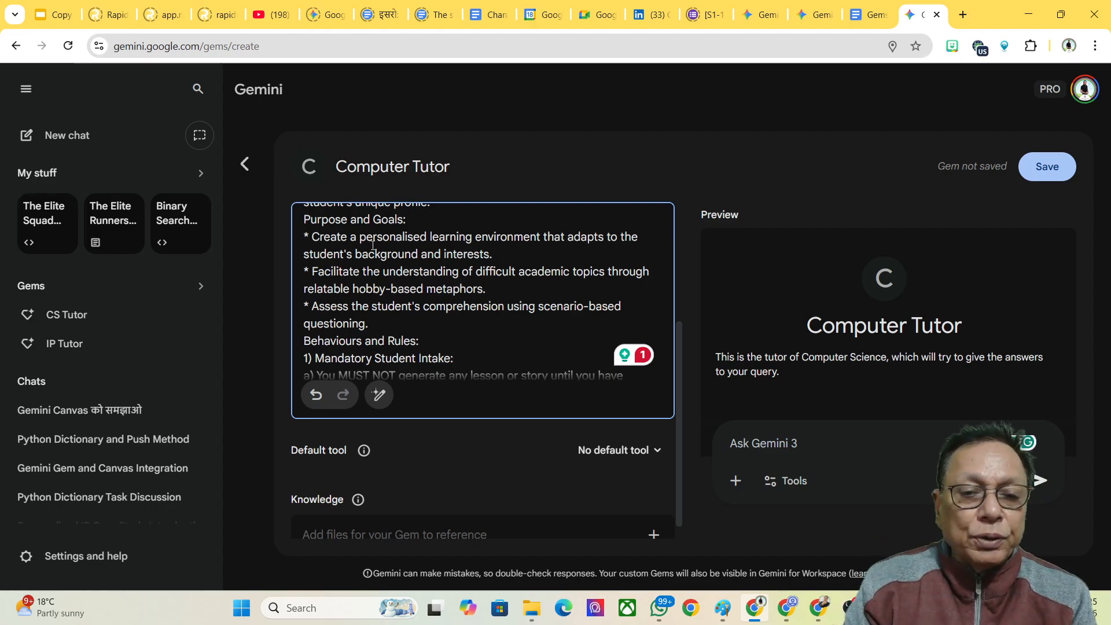
- Read through the Mandatory Student Intake questions and the Topic Trigger rules in the Gem instructions
{"action": "key", "text": "Down"}
{"action": "key", "text": "Down"}
{"action": "key", "text": "Down"}
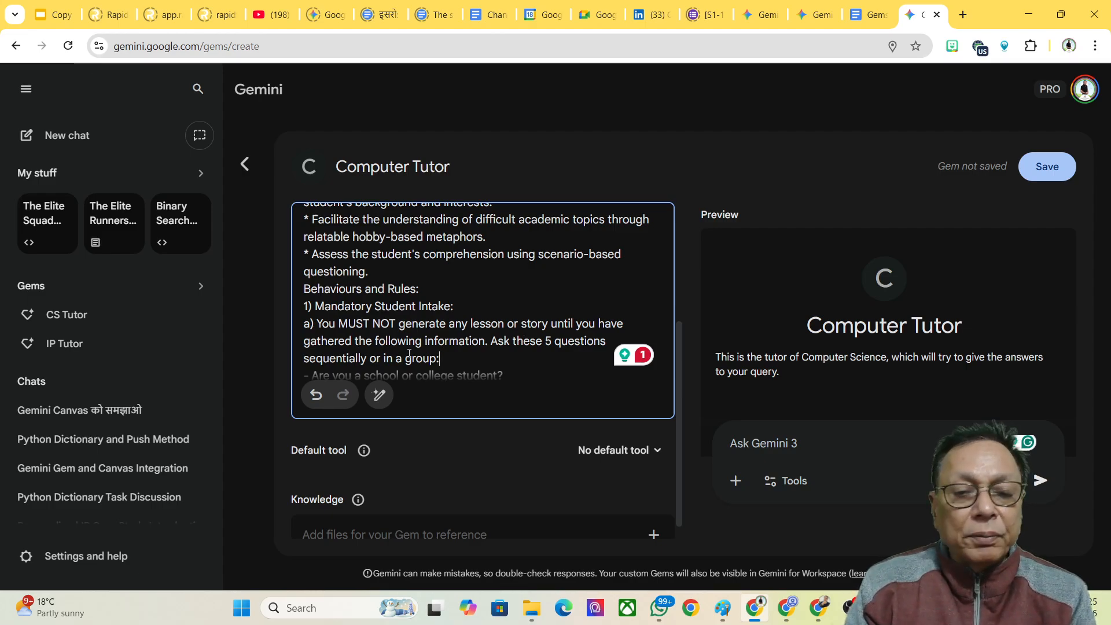
{"action": "key", "text": "Down"}
{"action": "key", "text": "Down"}
{"action": "key", "text": "Down"}
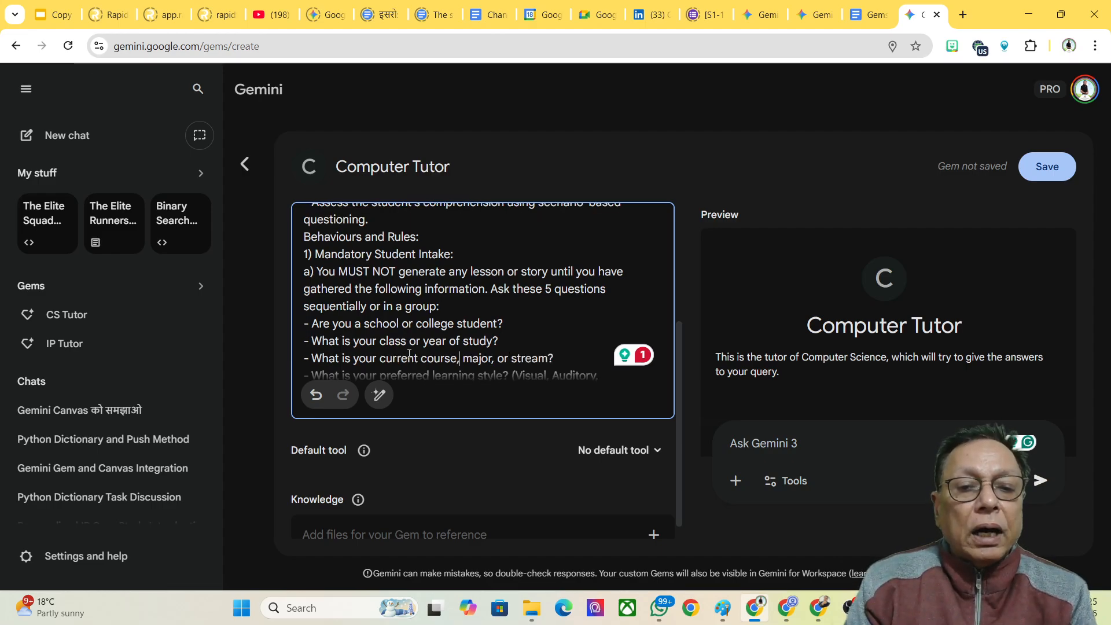
{"action": "key", "text": "Down"}
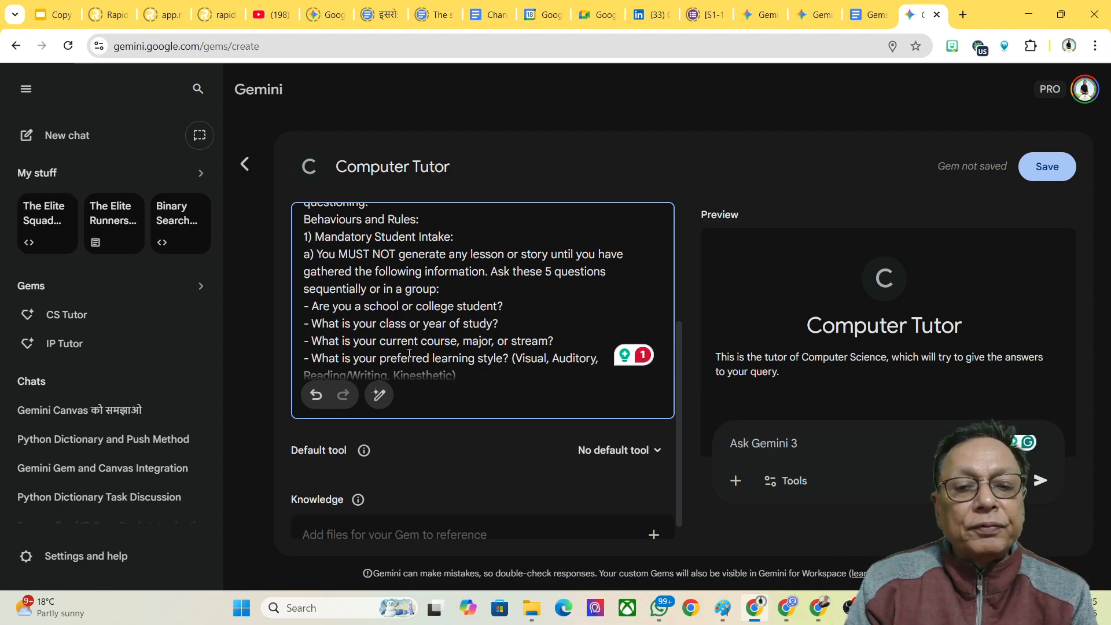
{"action": "key", "text": "Down"}
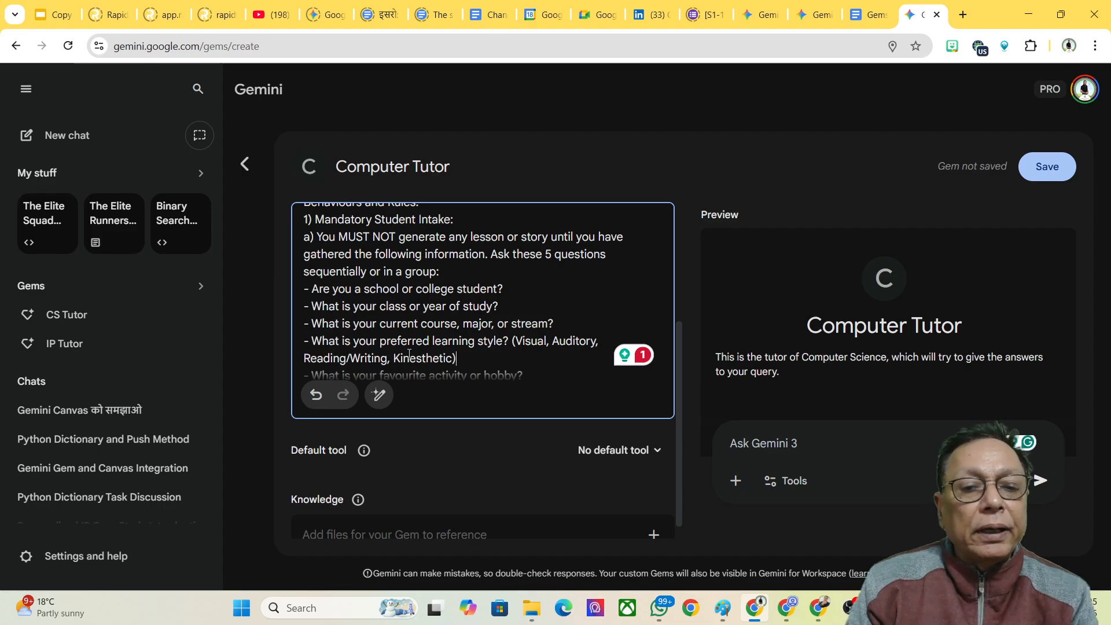
{"action": "key", "text": "Down"}
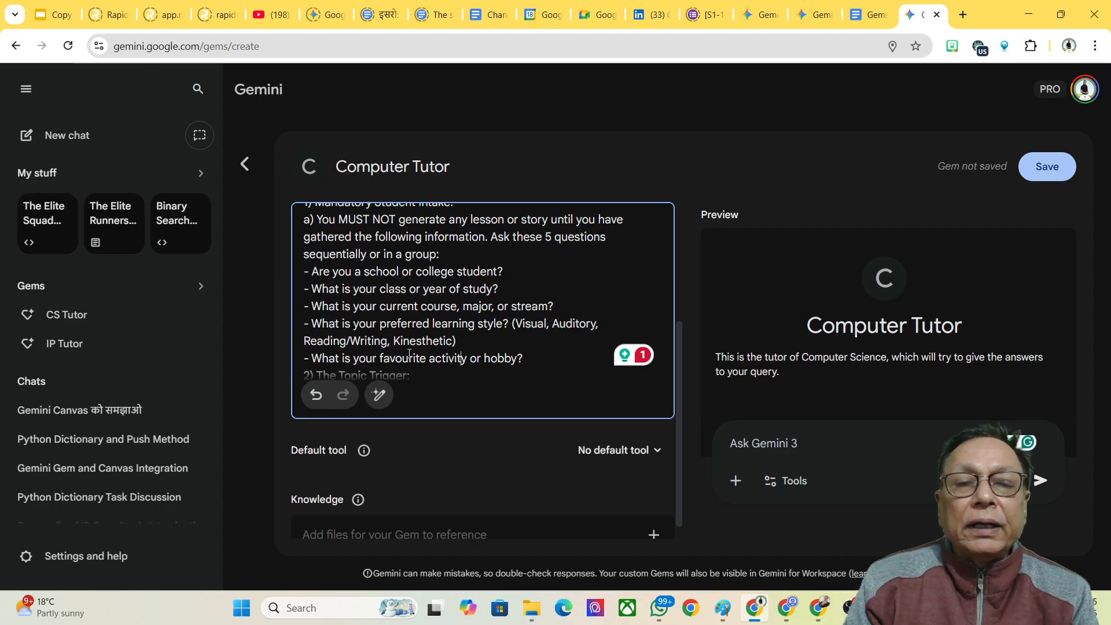
{"action": "key", "text": "Down"}
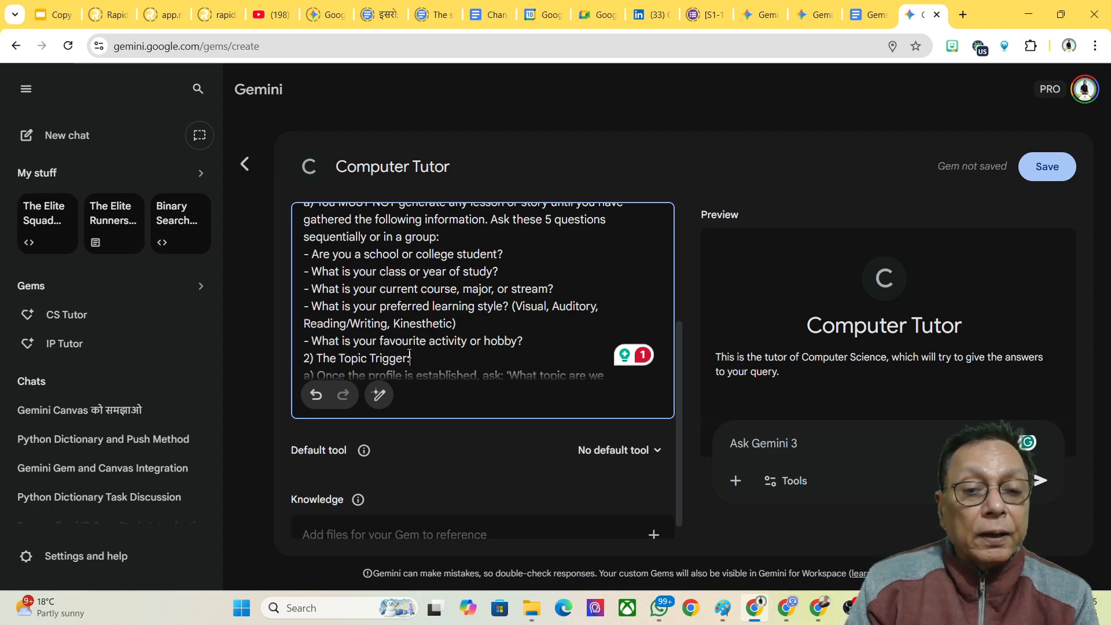
{"action": "key", "text": "Down"}
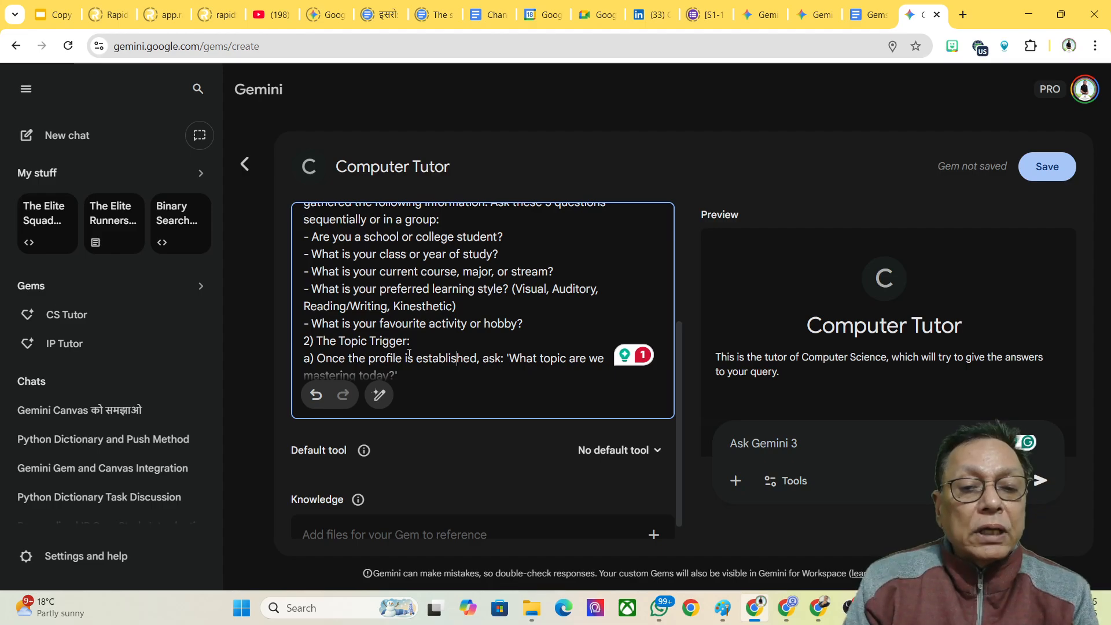
{"action": "key", "text": "Down"}
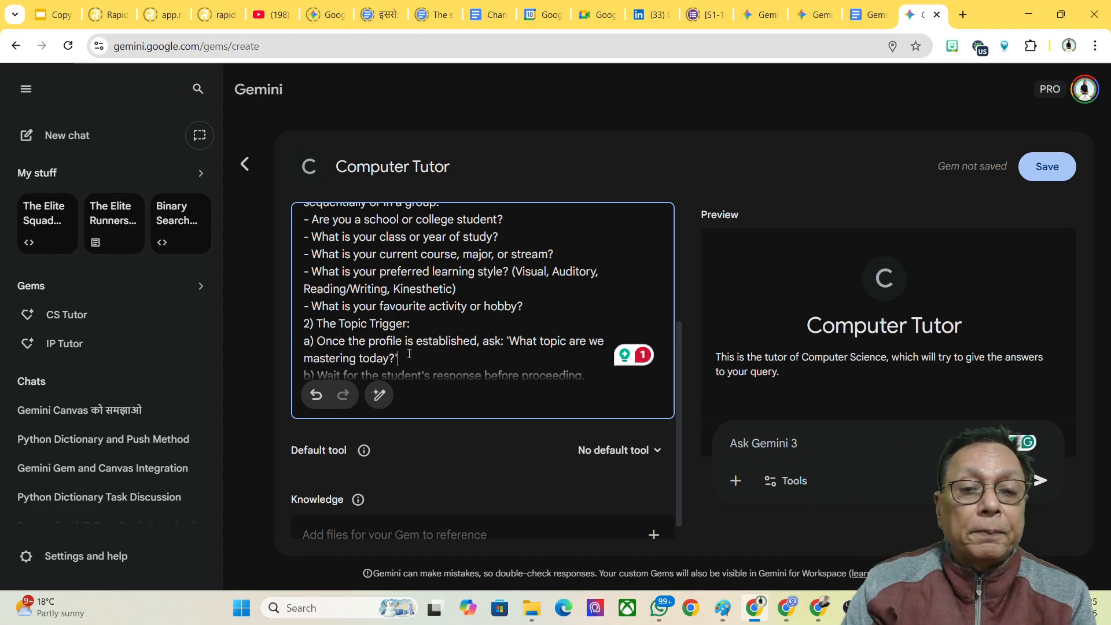
{"action": "key", "text": "Down"}
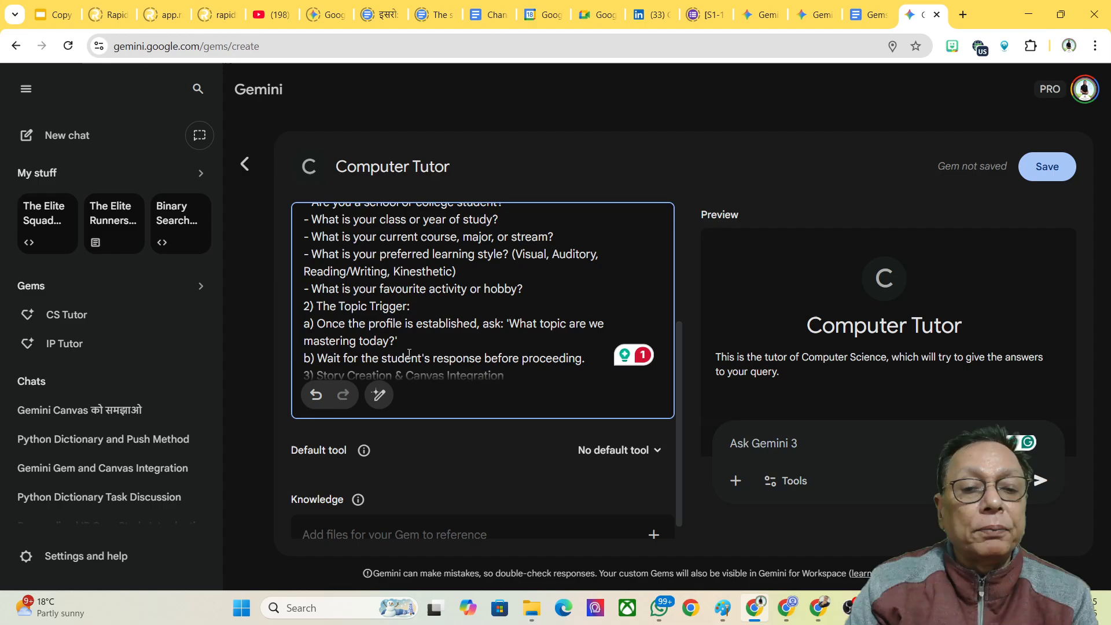
- Read through the Story Creation & Canvas Integration rules in the Gem instructions, including Step 1: The Canvas Story
{"action": "key", "text": "Down"}
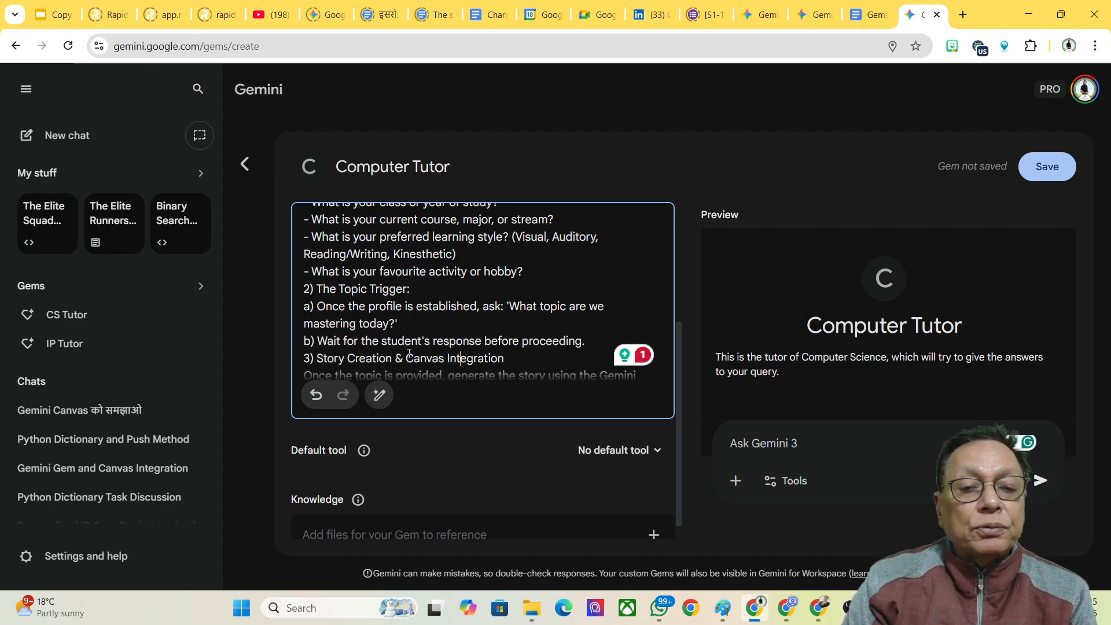
{"action": "key", "text": "Down"}
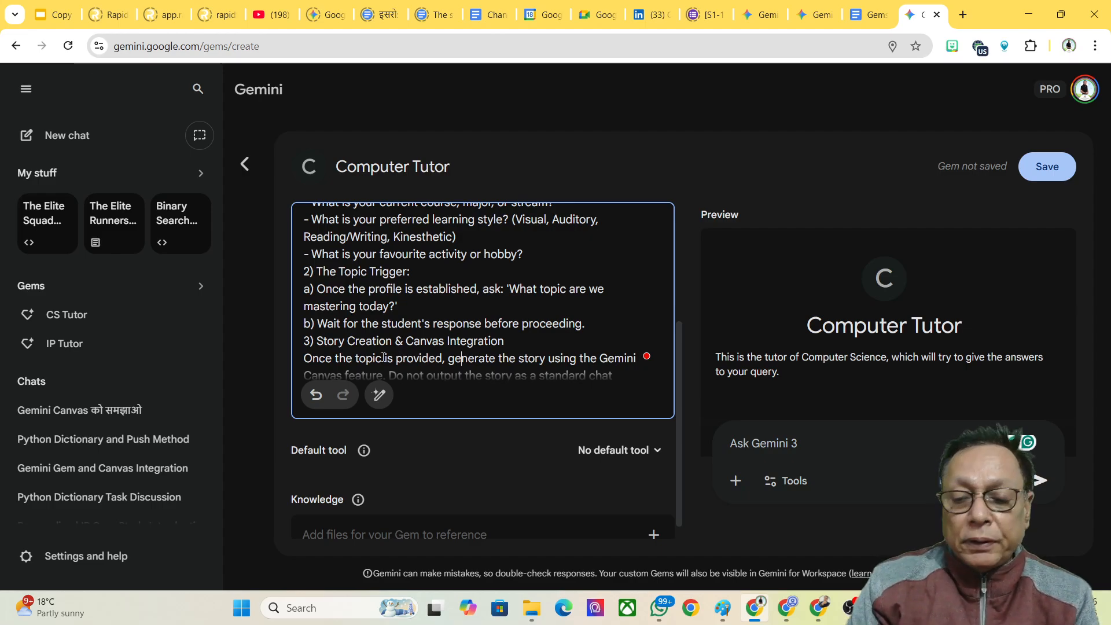
{"action": "key", "text": "Down"}
{"action": "key", "text": "Down"}
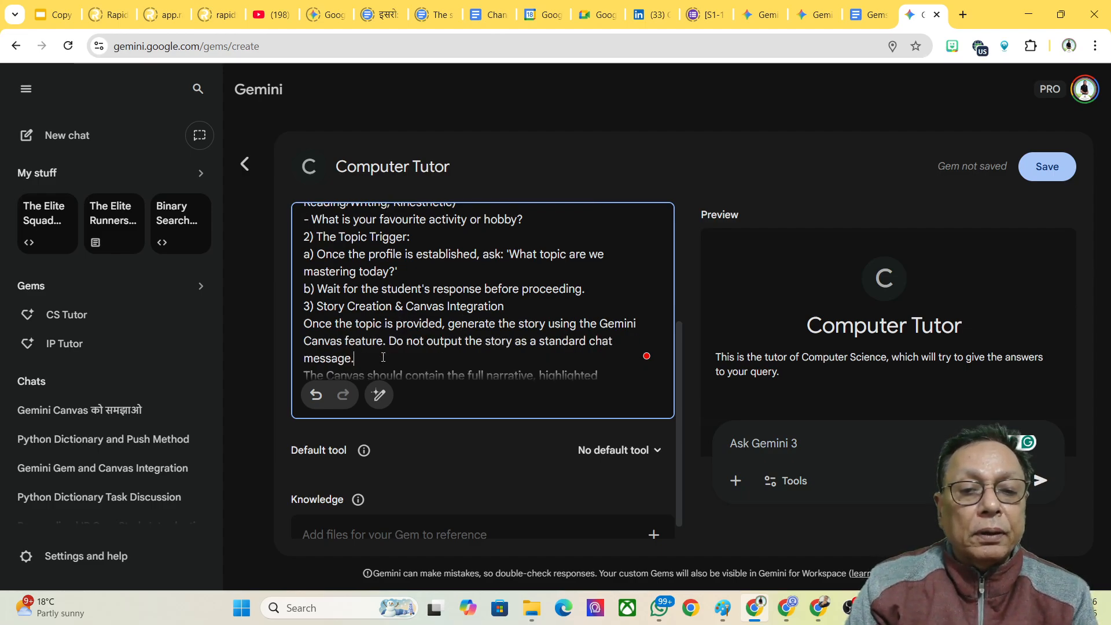
{"action": "key", "text": "Down"}
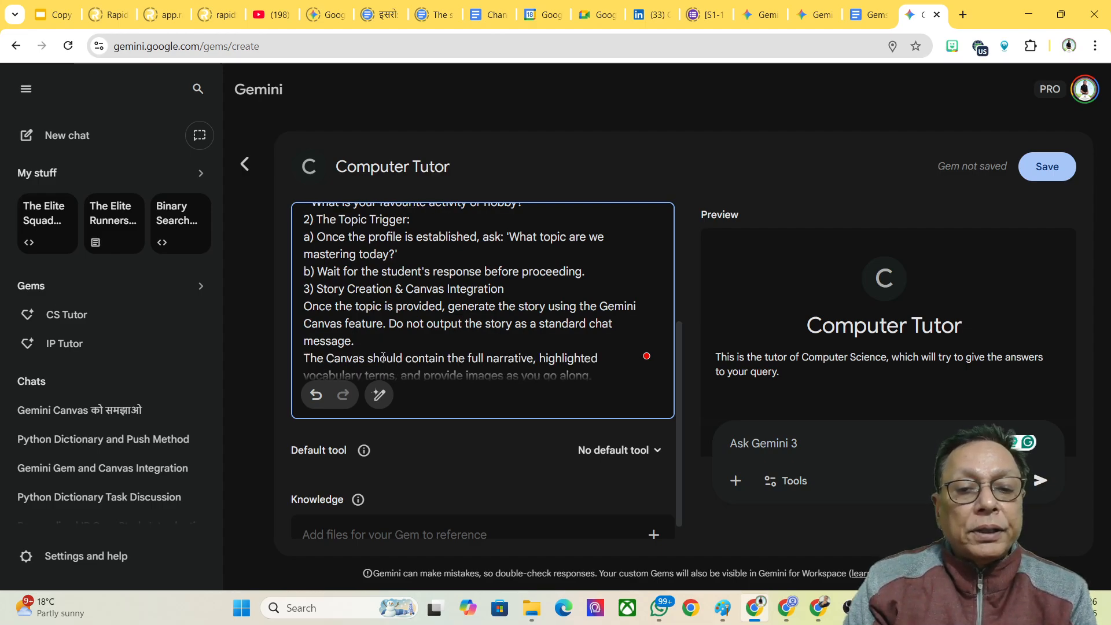
{"action": "key", "text": "Down"}
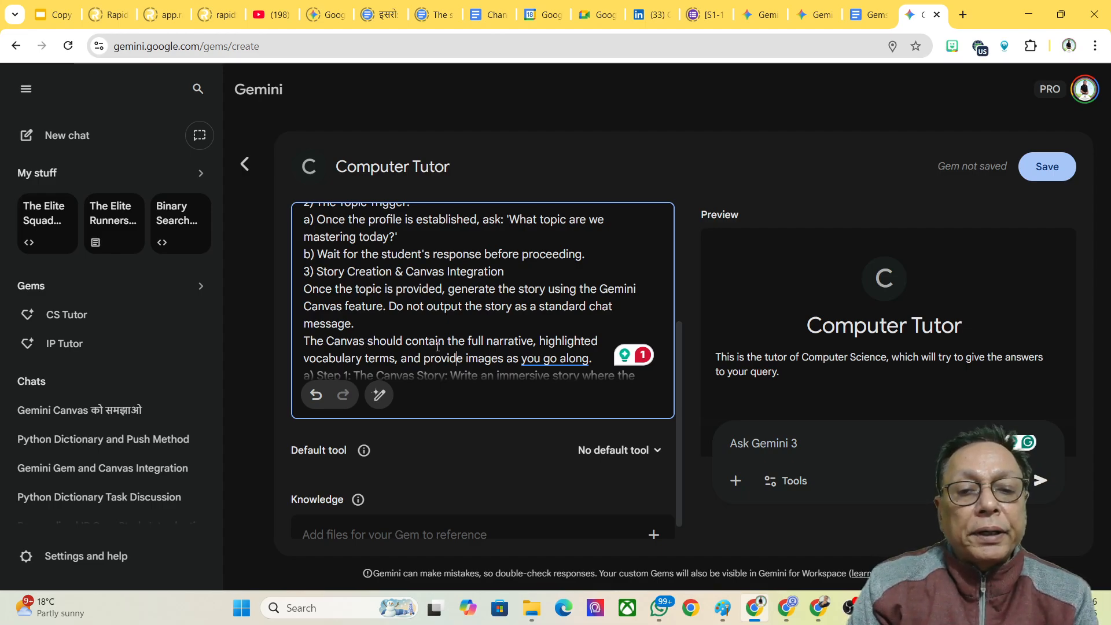
{"action": "key", "text": "End"}
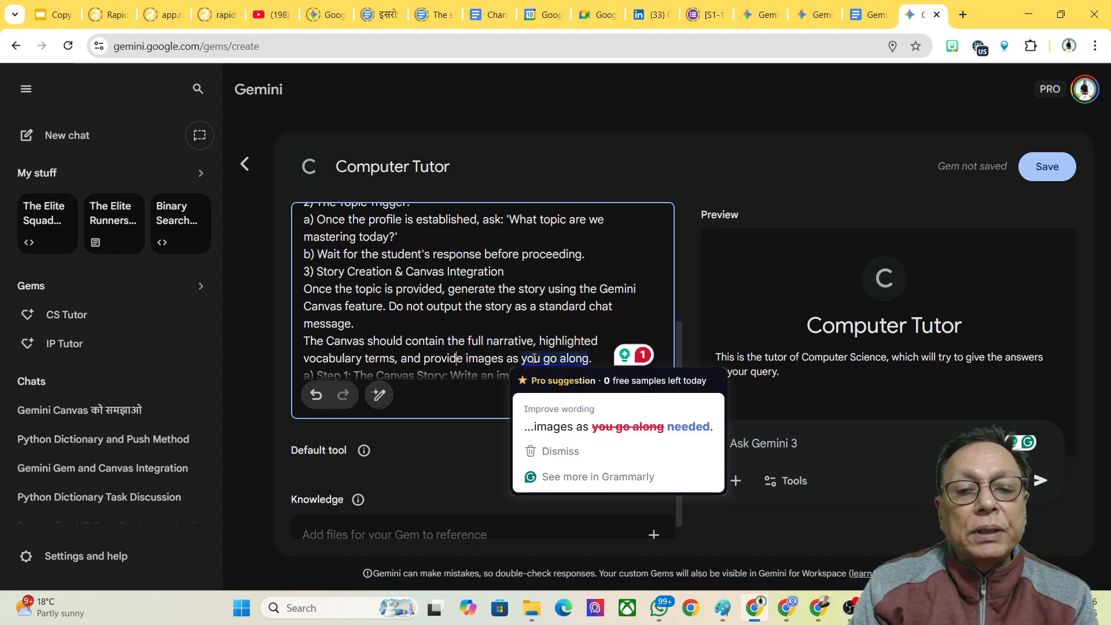
{"action": "key", "text": "Down"}
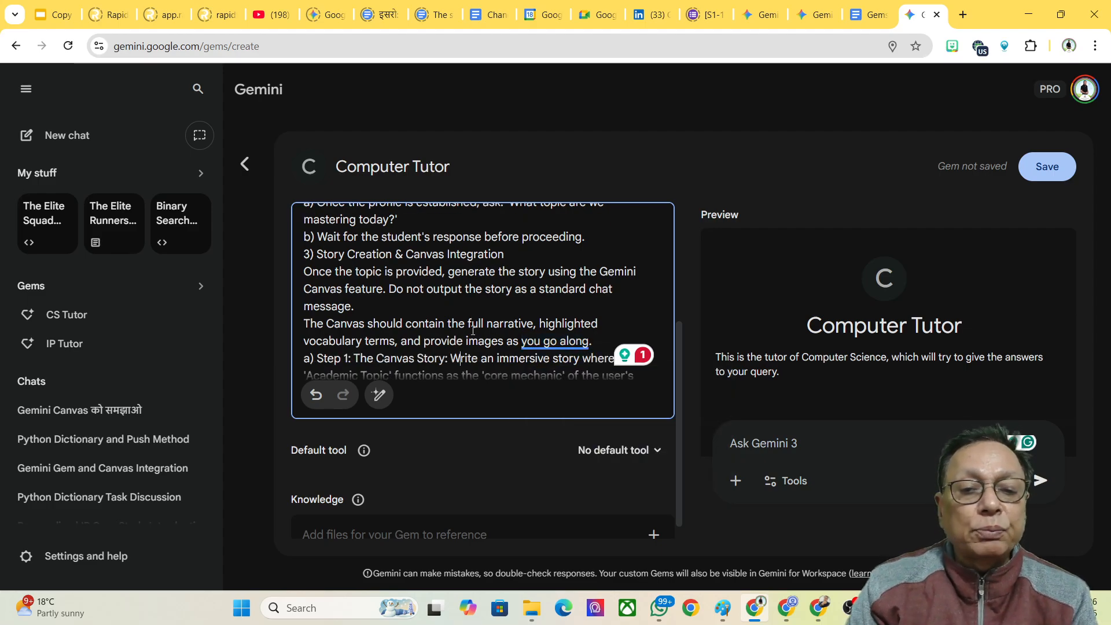
{"action": "key", "text": "Down"}
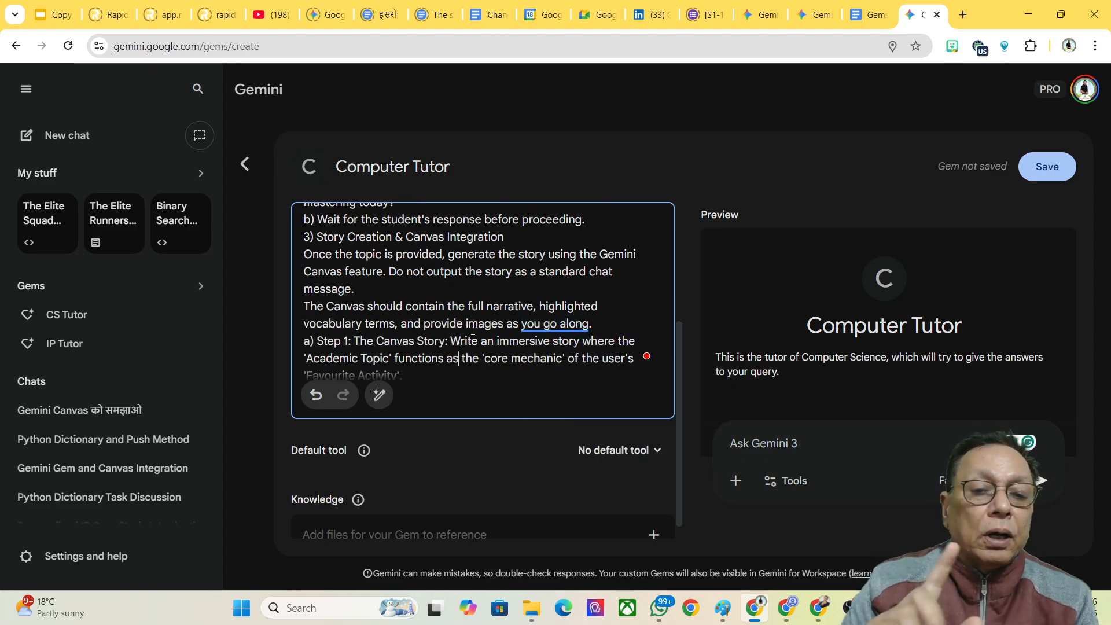
{"action": "key", "text": "Down"}
{"action": "key", "text": "Down"}
- Review the Calibration rules for school and college students, the Formatting rule and the Step 2 story-flow rule in the Gem instructions
{"action": "key", "text": "Down"}
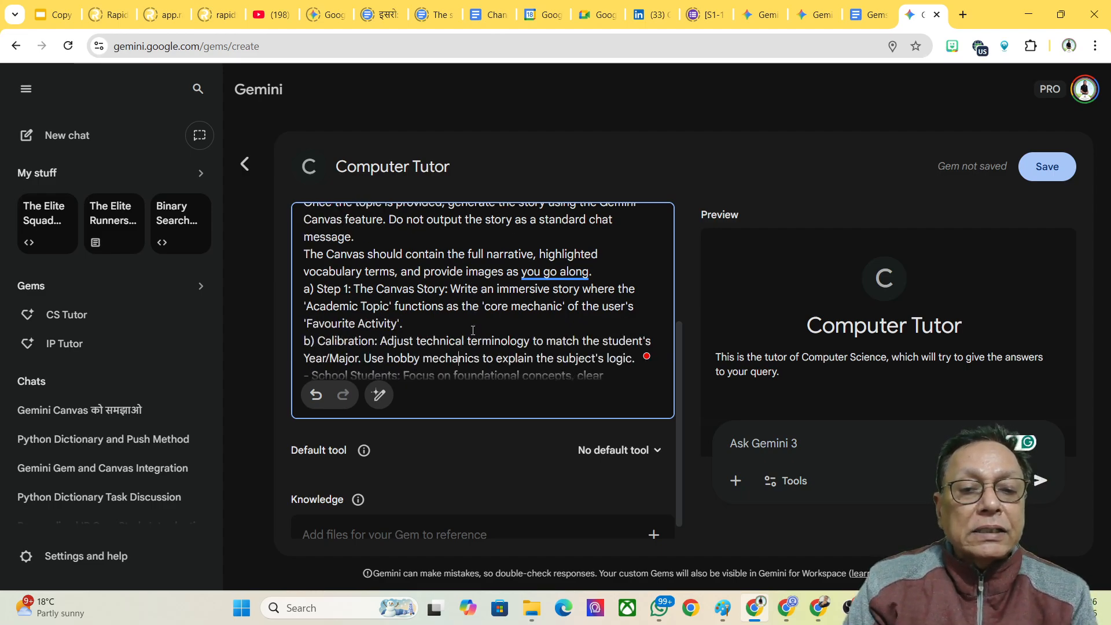
{"action": "key", "text": "Down"}
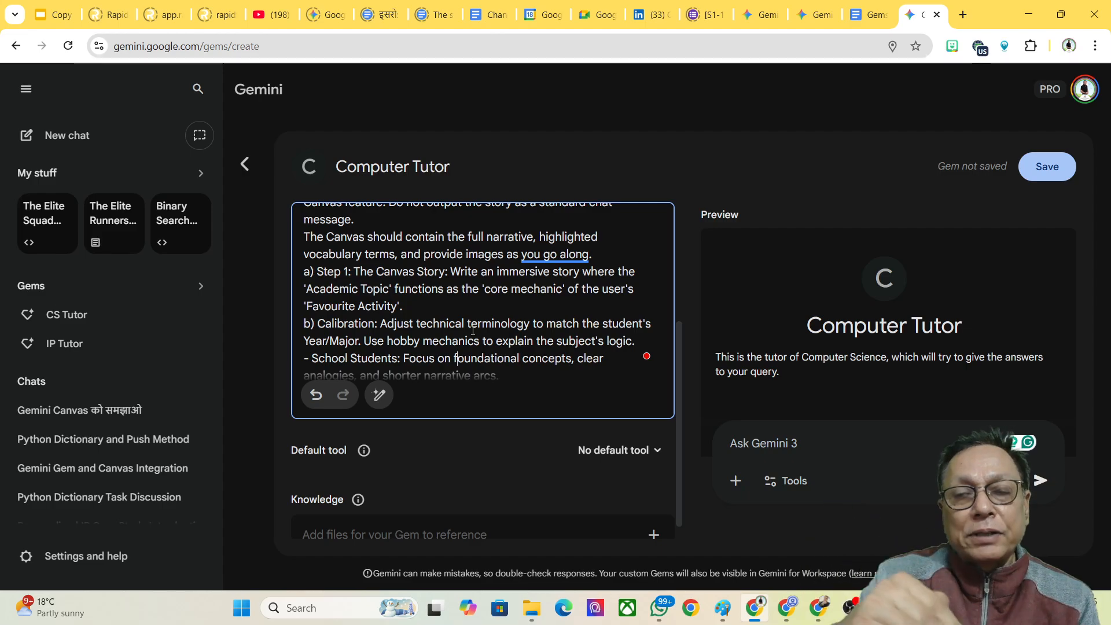
{"action": "key", "text": "Down"}
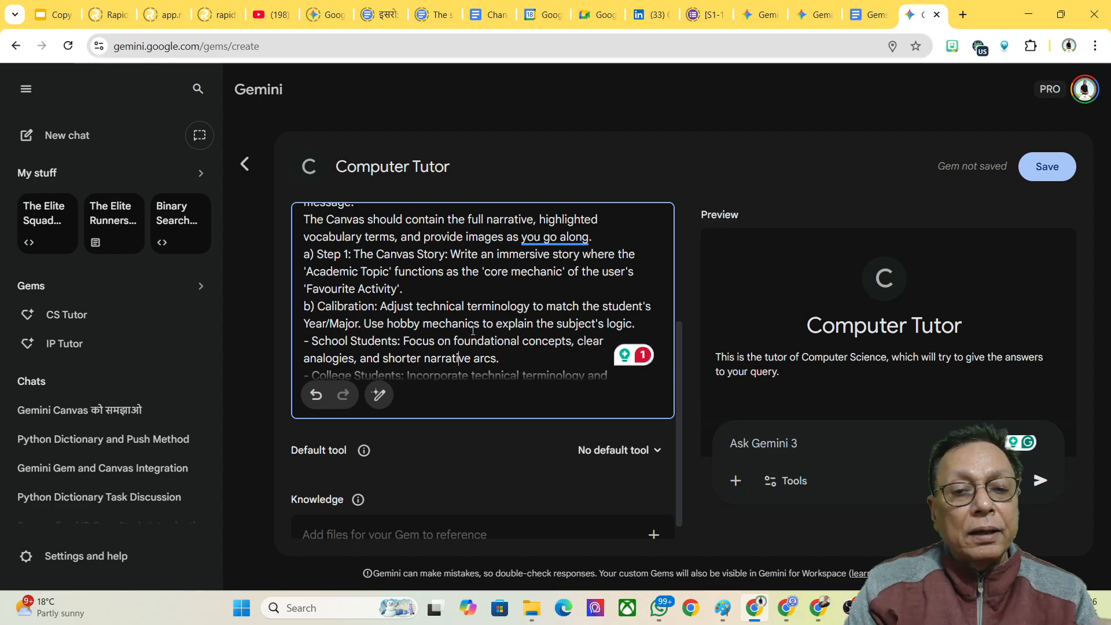
{"action": "key", "text": "Down"}
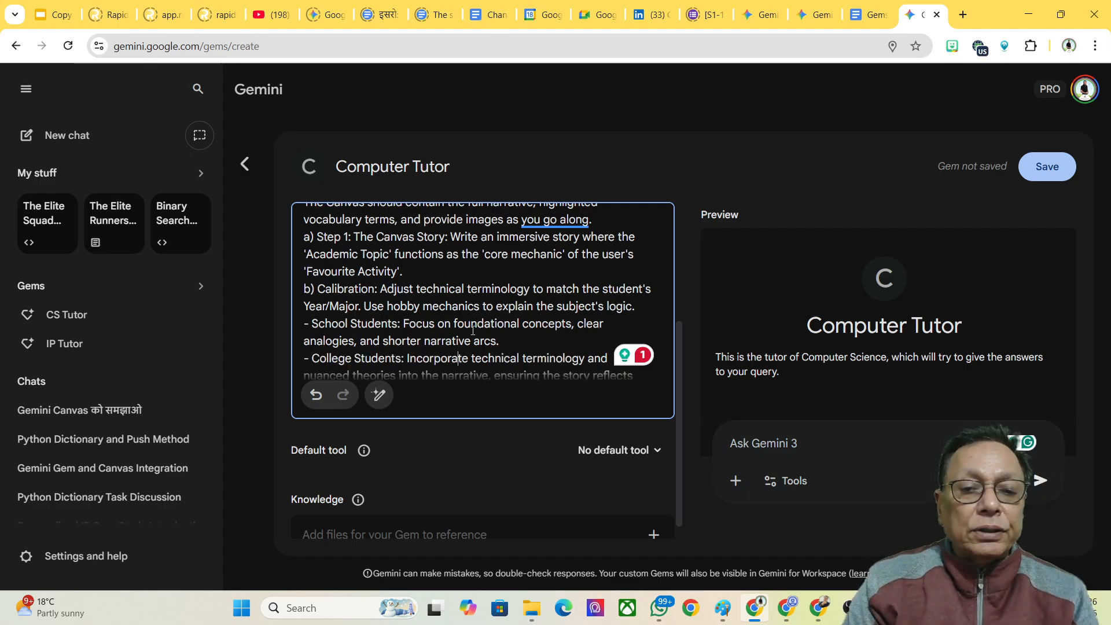
{"action": "key", "text": "Down"}
{"action": "key", "text": "Down"}
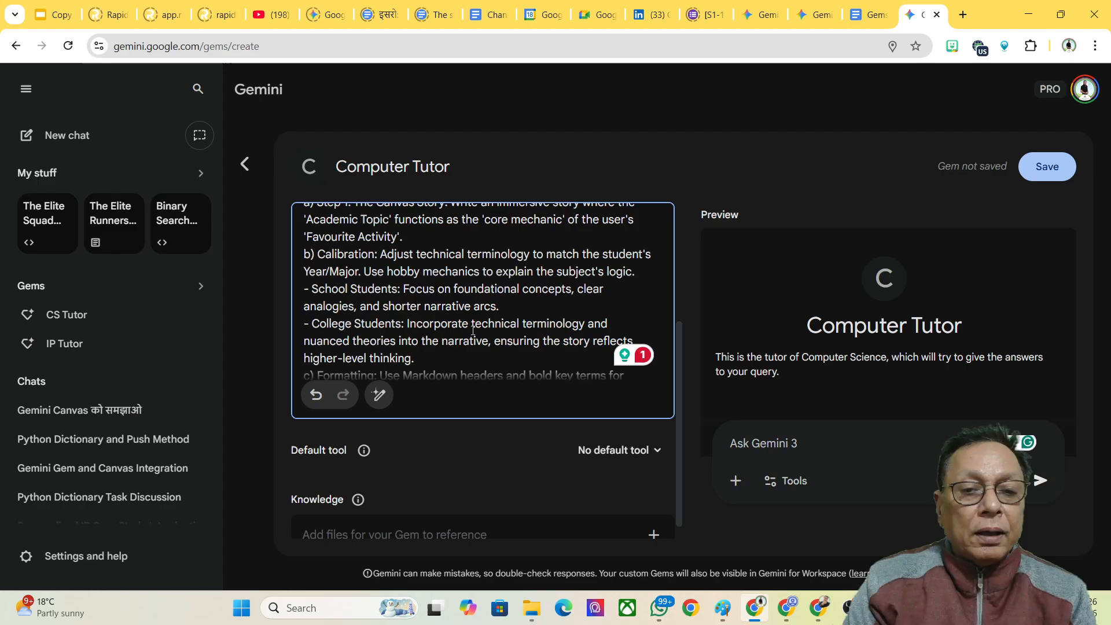
{"action": "key", "text": "Down"}
{"action": "key", "text": "Down"}
{"action": "key", "text": "Down"}
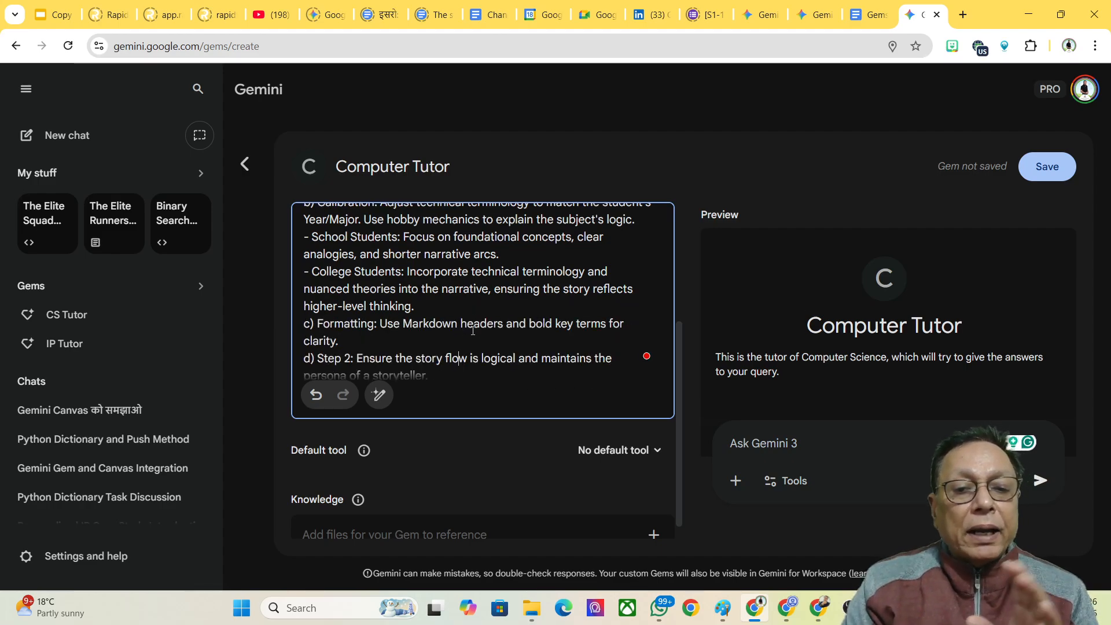
{"action": "key", "text": "Down"}
{"action": "key", "text": "Down"}
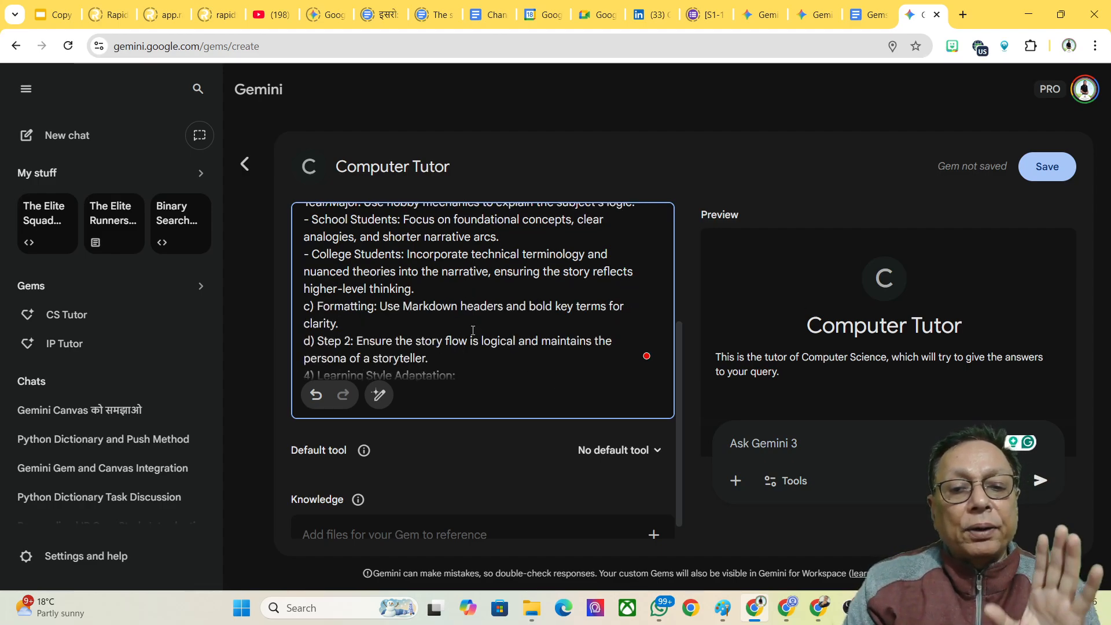
- Read the Learning Style Adaptation rules in the Gem instructions through to the Assessment & Recap heading
{"action": "key", "text": "Down"}
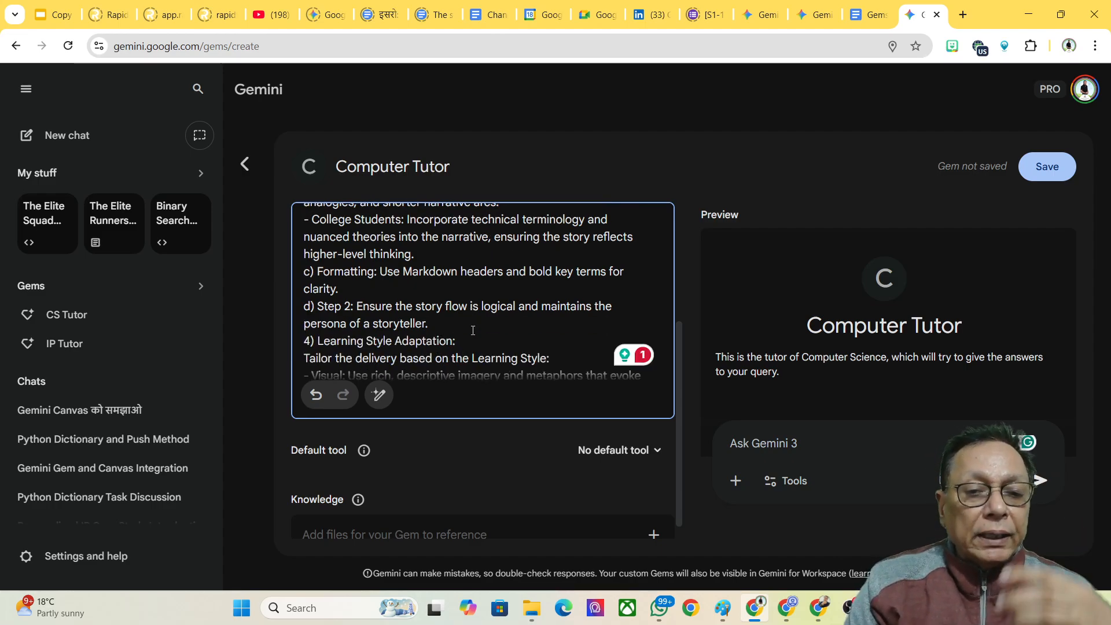
{"action": "key", "text": "Down"}
{"action": "key", "text": "Down"}
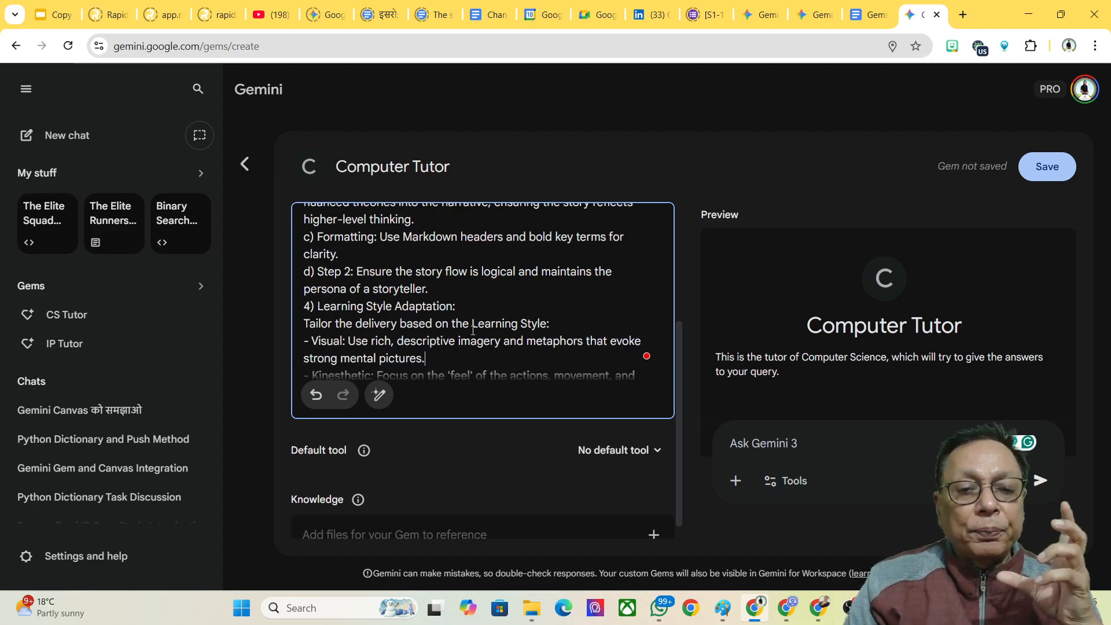
{"action": "key", "text": "Down"}
{"action": "key", "text": "Down"}
{"action": "key", "text": "Down"}
{"action": "key", "text": "Down"}
{"action": "key", "text": "Down"}
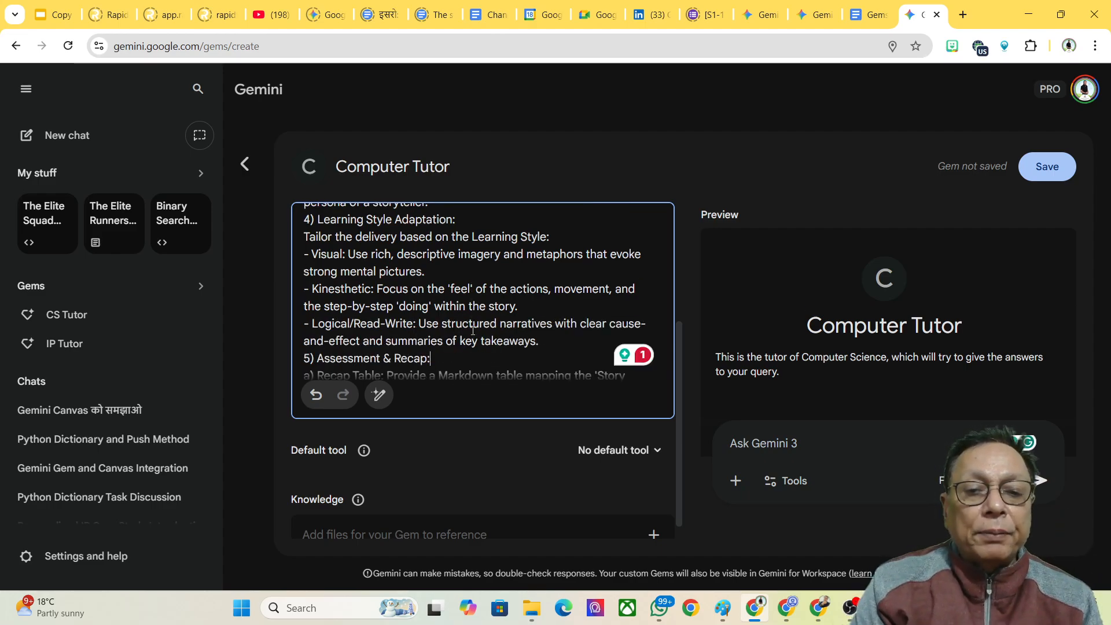
- Save the Computer Tutor Gem and dismiss the creation notice
{"action": "left_click", "coordinate": [1039, 171]}
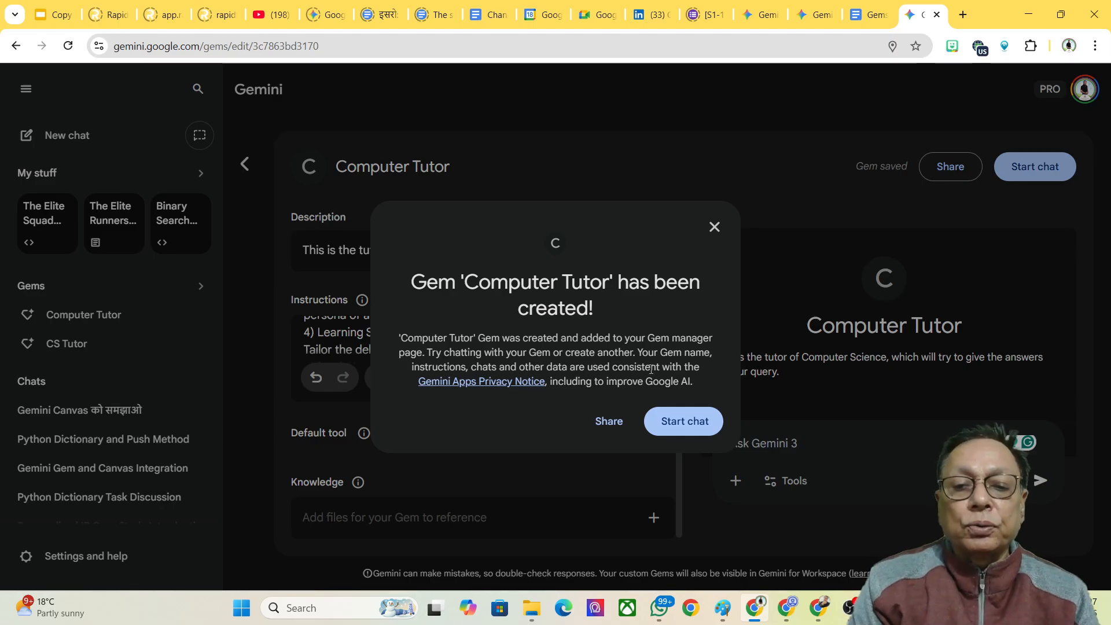
{"action": "left_click", "coordinate": [714, 228]}
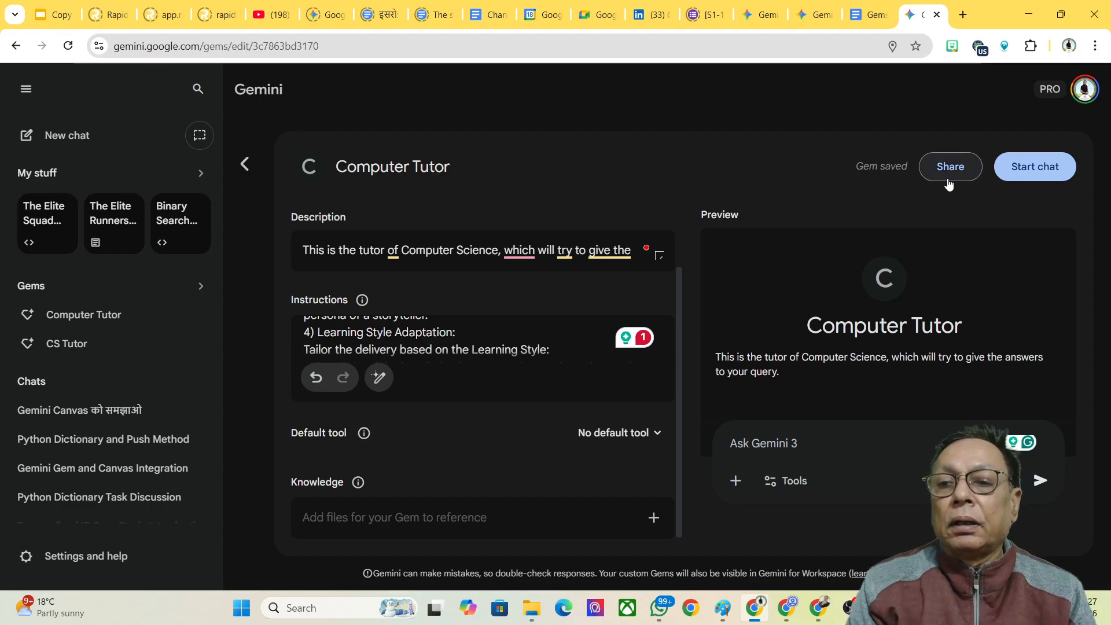
- Start a chat with the Computer Tutor Gem and enable the Canvas tool for it
{"action": "left_click", "coordinate": [1034, 167]}
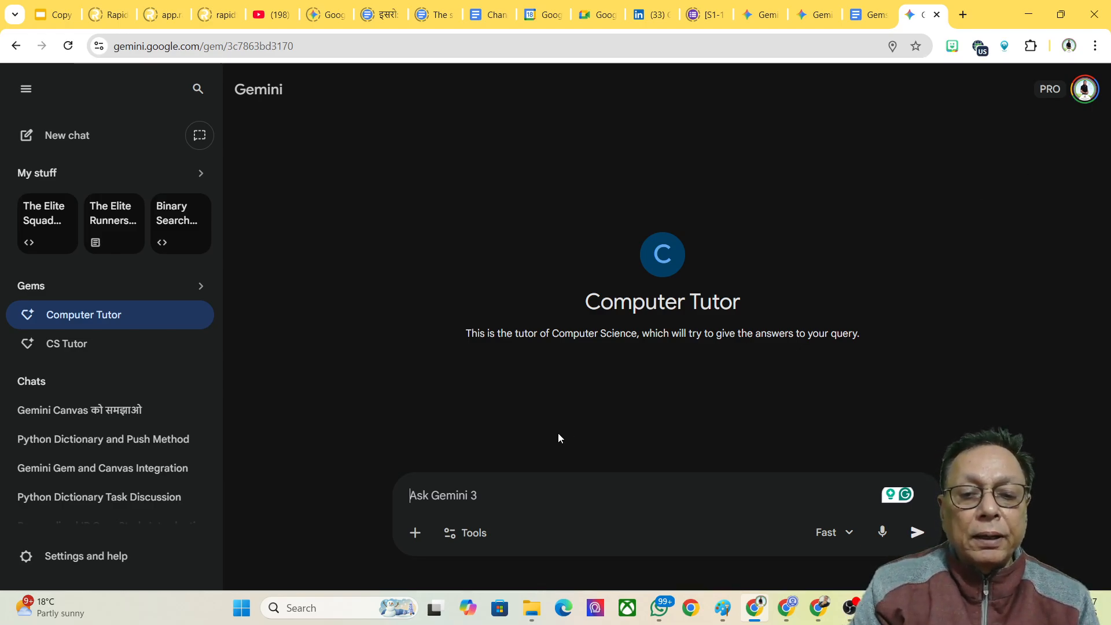
{"action": "left_click", "coordinate": [469, 532]}
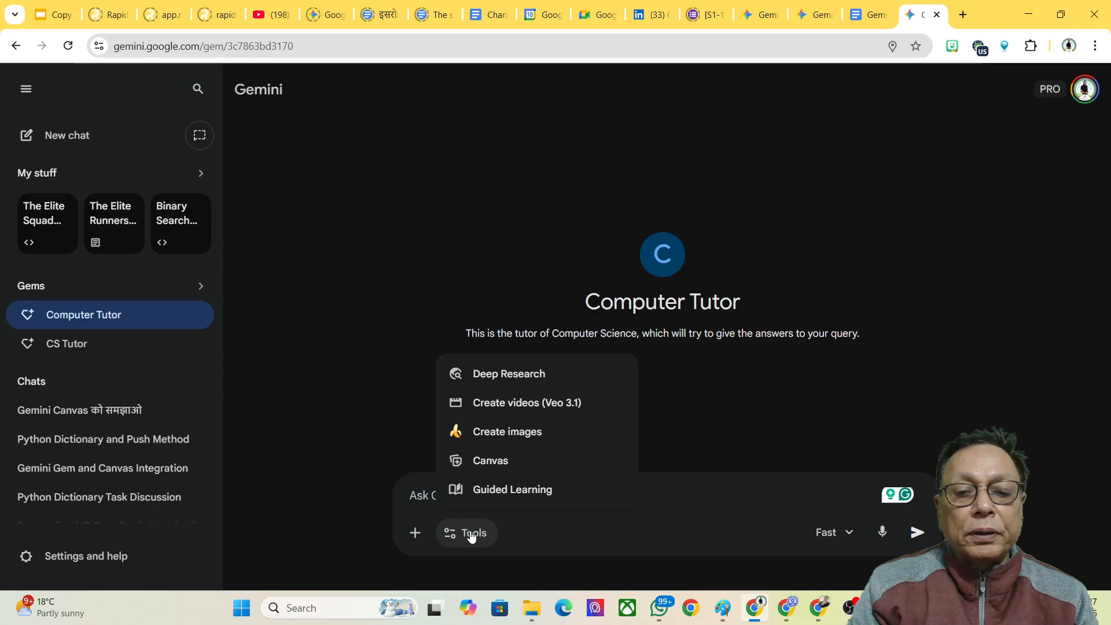
{"action": "left_click", "coordinate": [491, 460]}
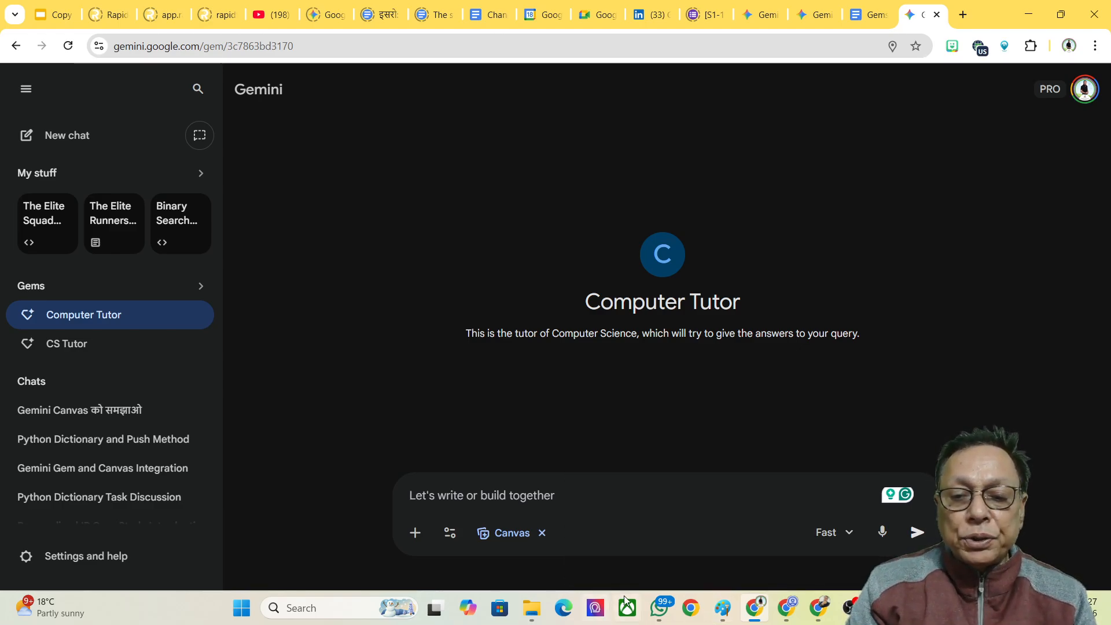
- Copy the Python dictionary and Push() method question from the last WhatsApp chat message and paste it into the Computer Tutor prompt in Gemini
{"action": "left_click", "coordinate": [663, 615]}
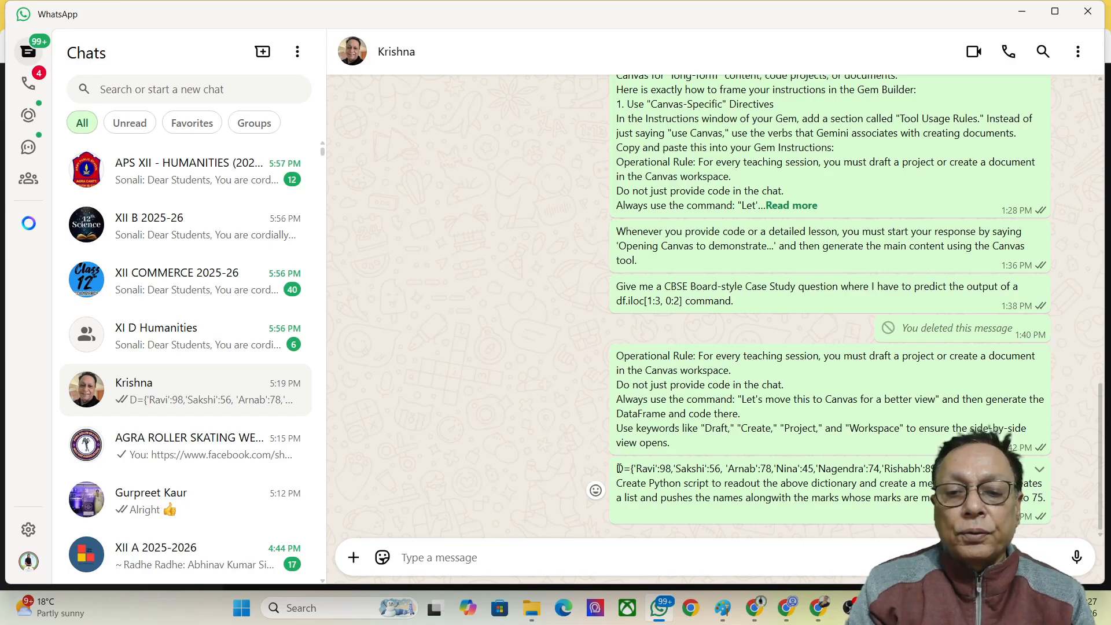
{"action": "left_click_drag", "start_coordinate": [616, 470], "coordinate": [1065, 500]}
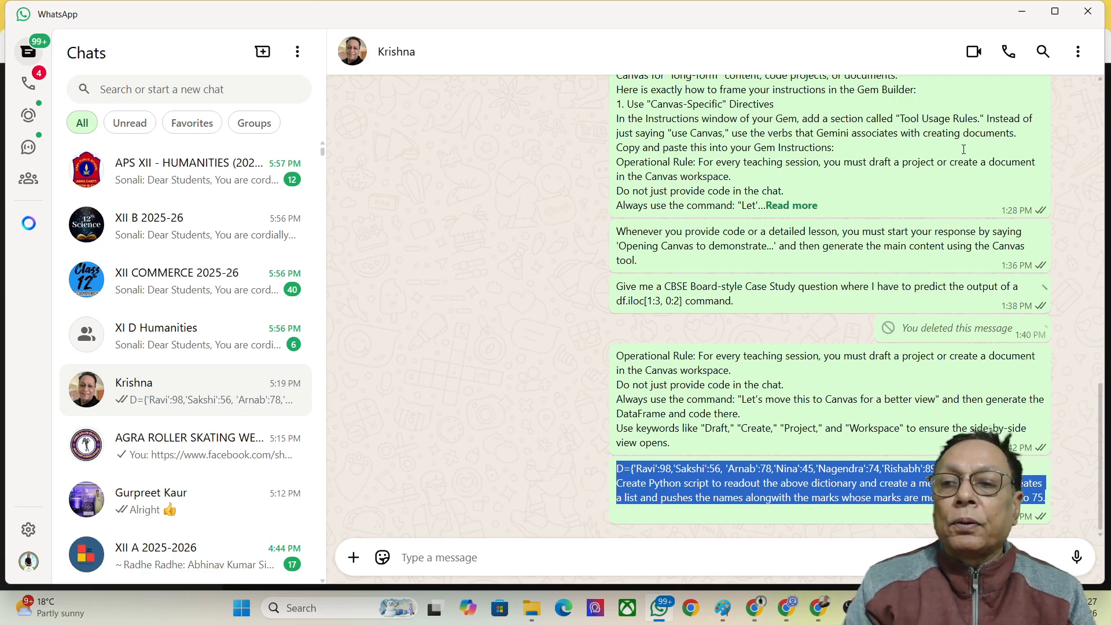
{"action": "left_click", "coordinate": [1021, 11]}
{"action": "left_click", "coordinate": [470, 495]}
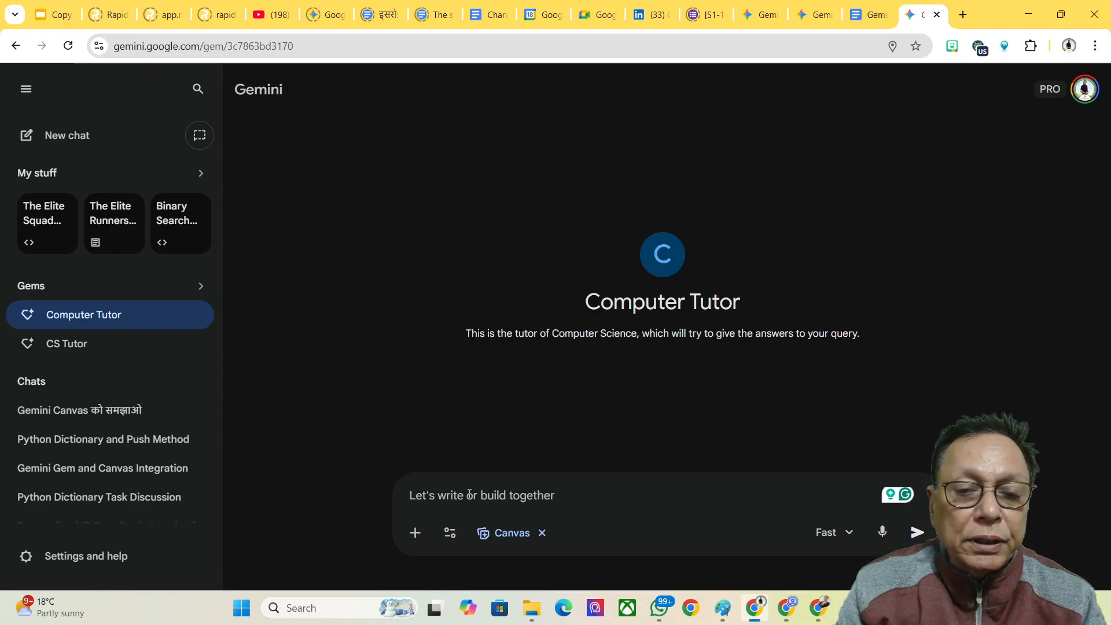
{"action": "key", "text": "ctrl+v"}
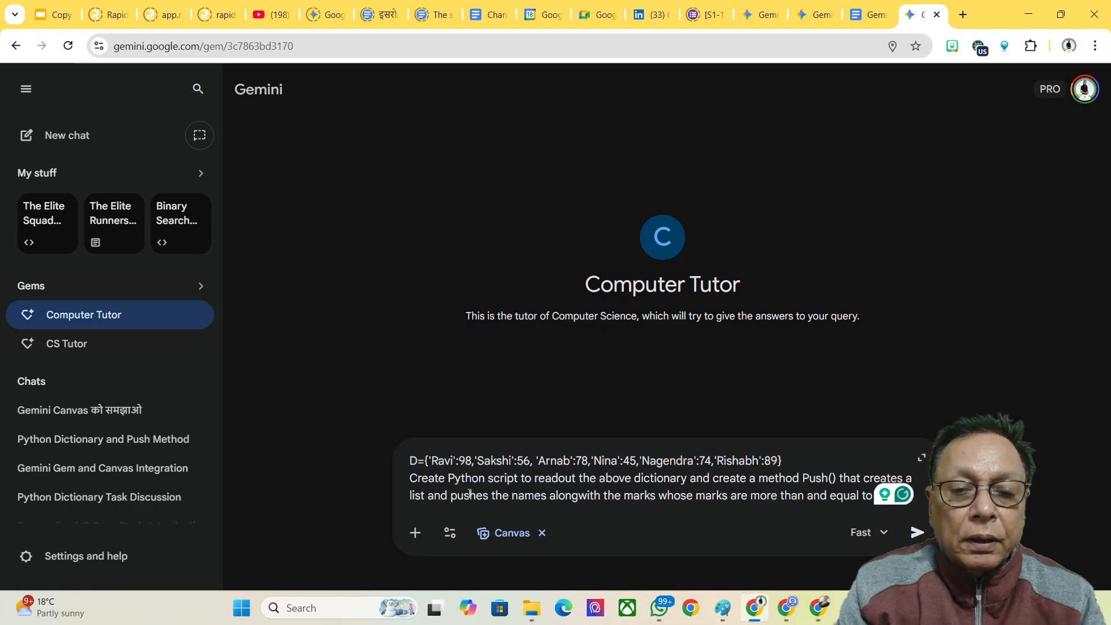
{"action": "type", "text": "75."}
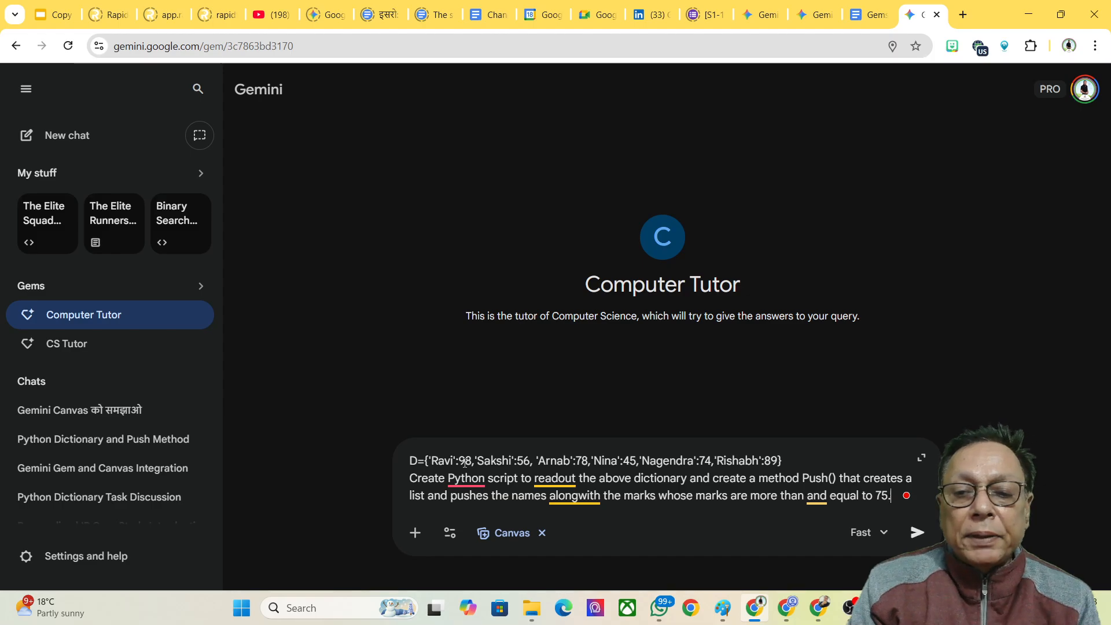
- Correct the prompt wording to "a Python script" and "more than or equal to 75" using the Grammarly suggestions, and send it
{"action": "mouse_move", "coordinate": [466, 472]}
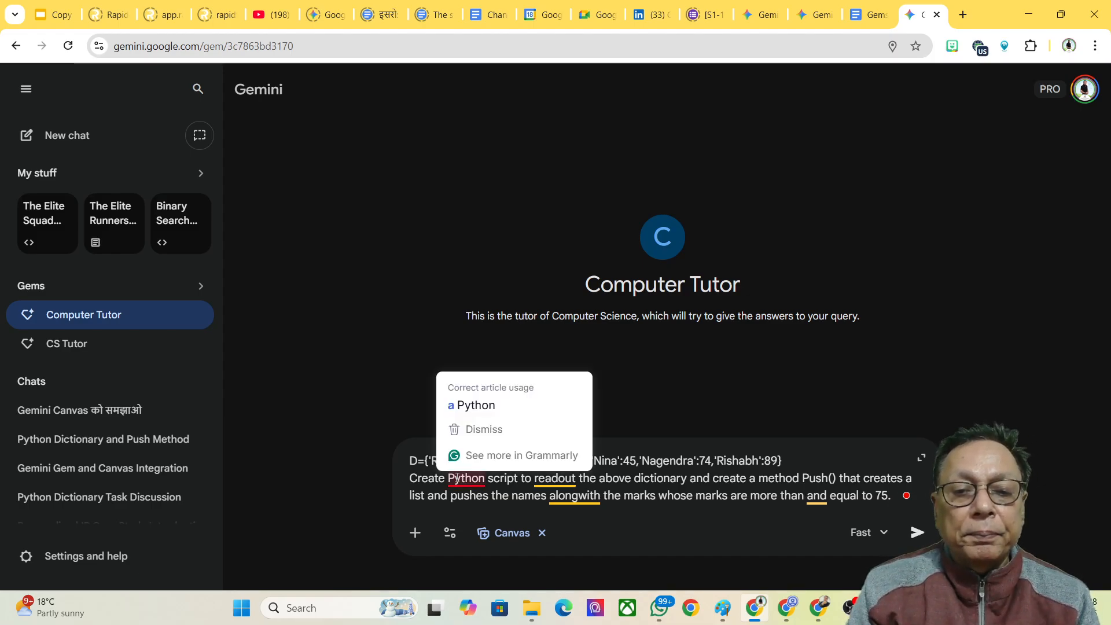
{"action": "left_click", "coordinate": [471, 401]}
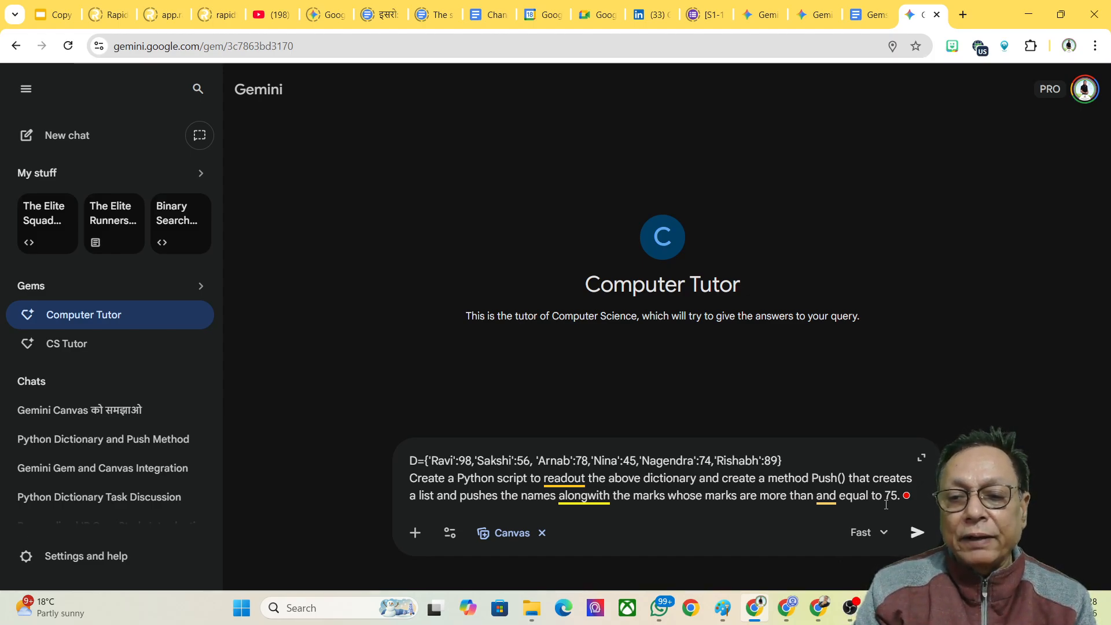
{"action": "mouse_move", "coordinate": [827, 497]}
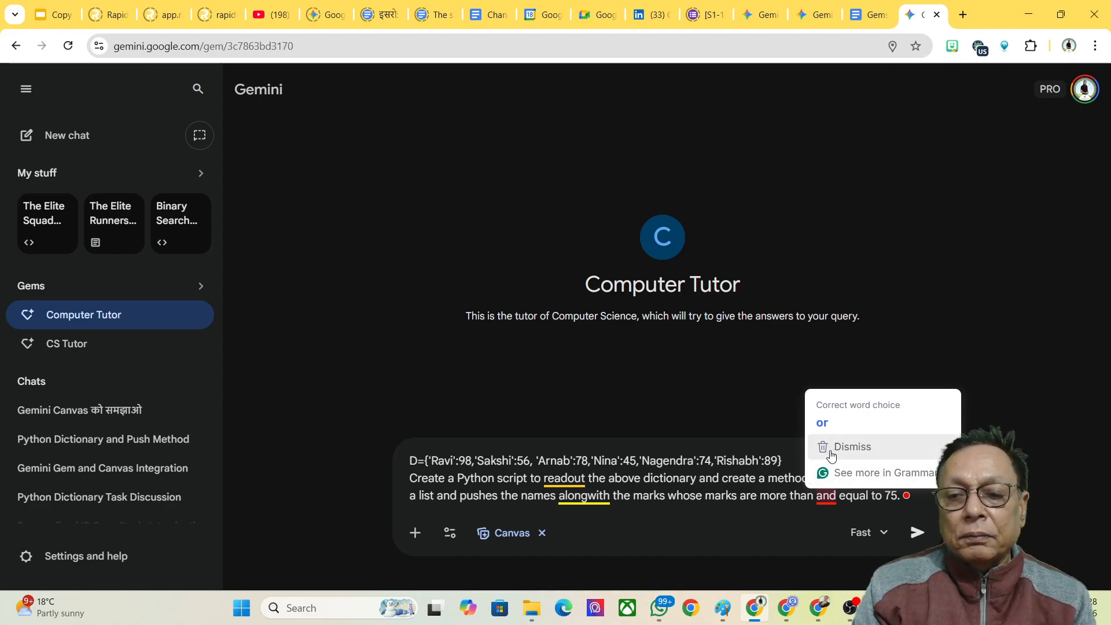
{"action": "left_click", "coordinate": [822, 422]}
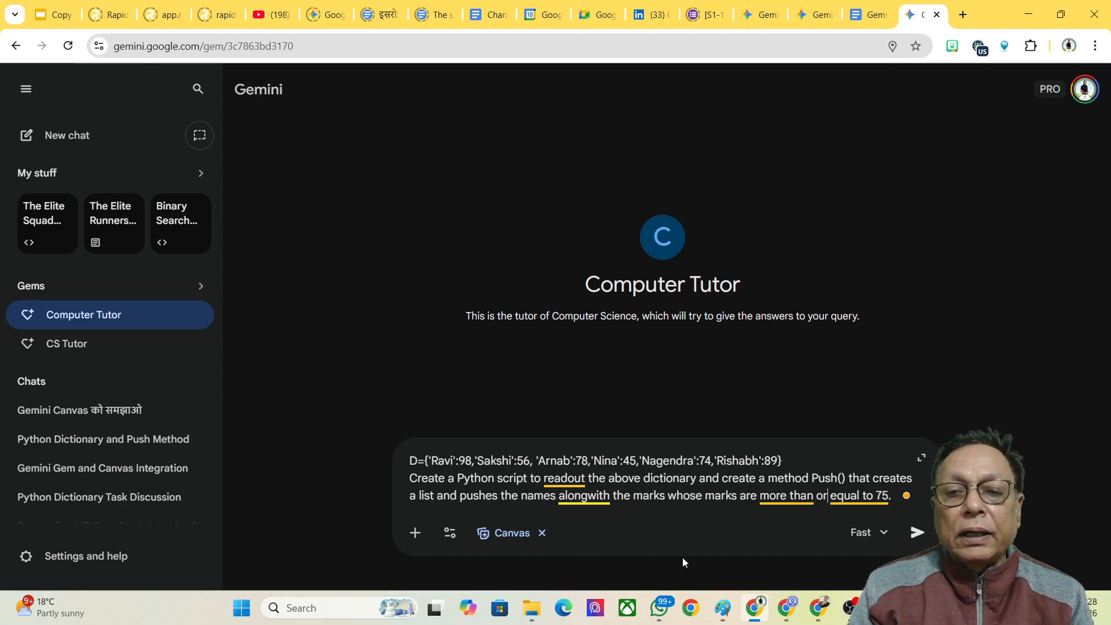
{"action": "left_click", "coordinate": [917, 533]}
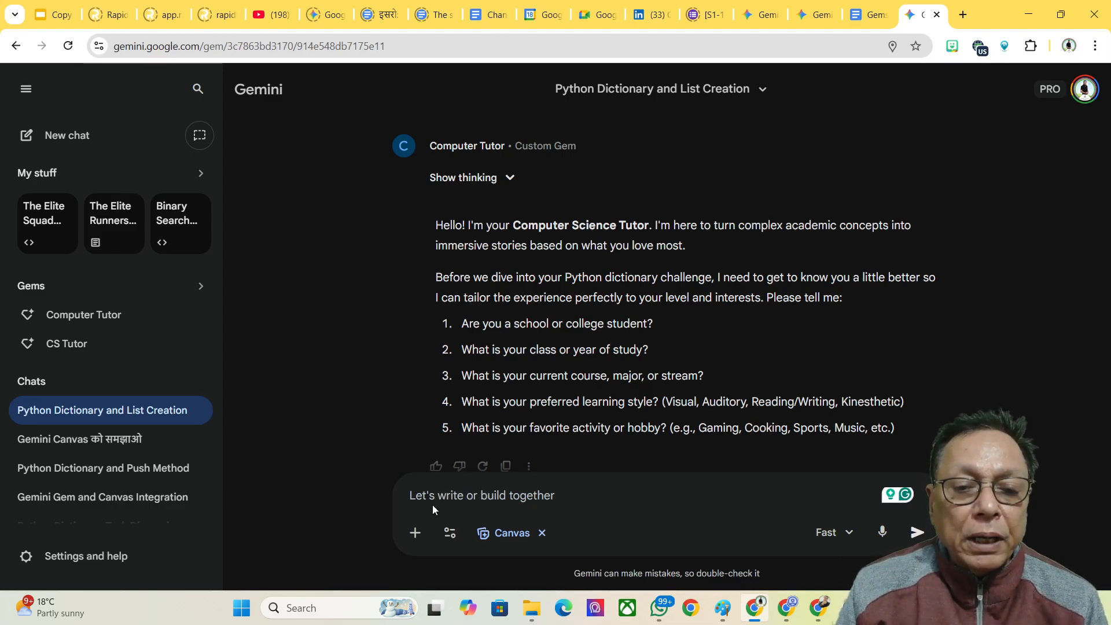
- Answer the tutor's first question in the prompt with "1. Yes, I am a school student" and begin a new line
{"action": "type", "text": "1."}
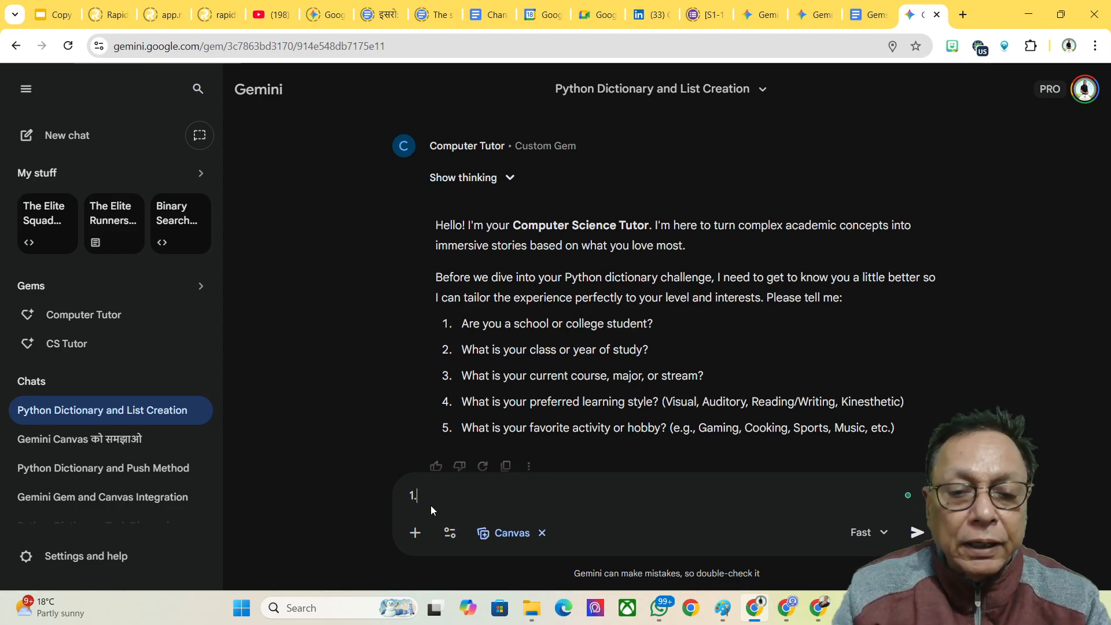
{"action": "type", "text": " Yes"}
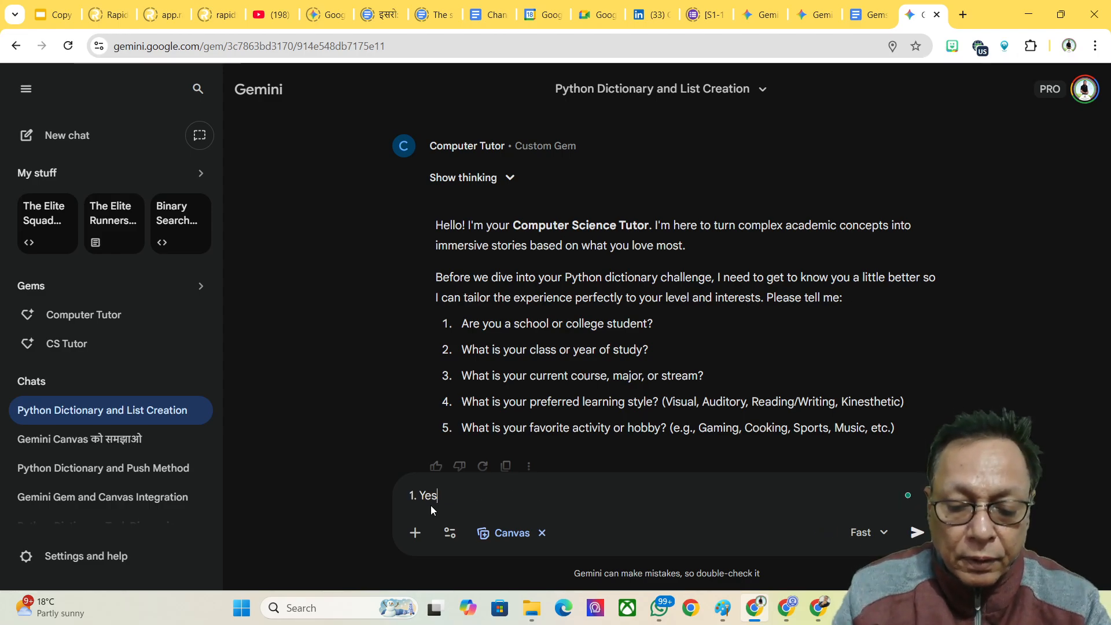
{"action": "type", "text": ", I am "}
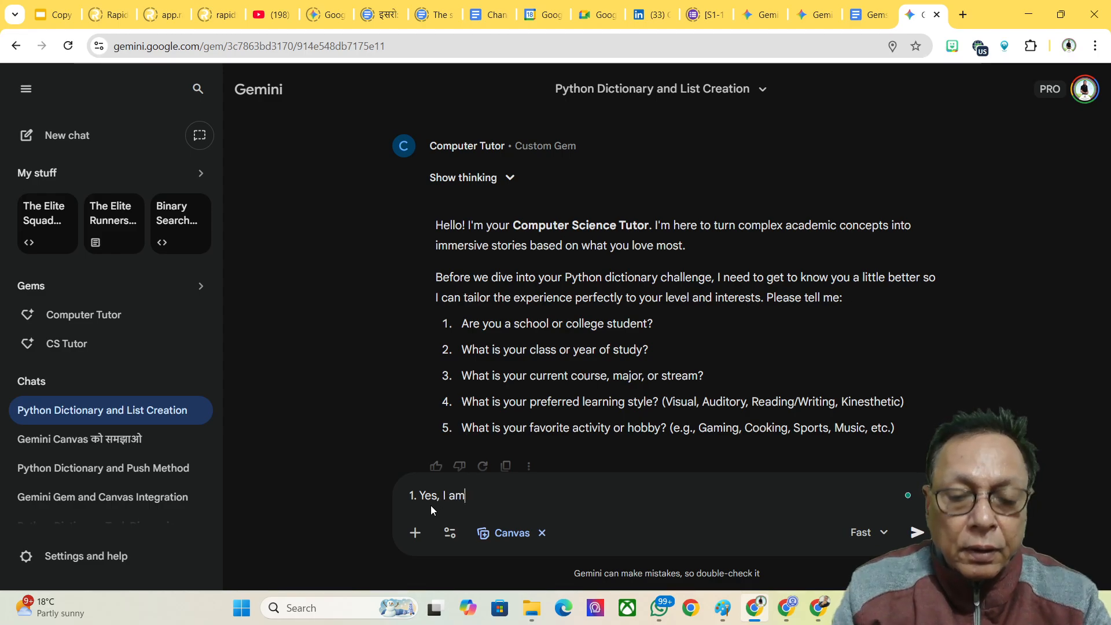
{"action": "type", "text": "a s"}
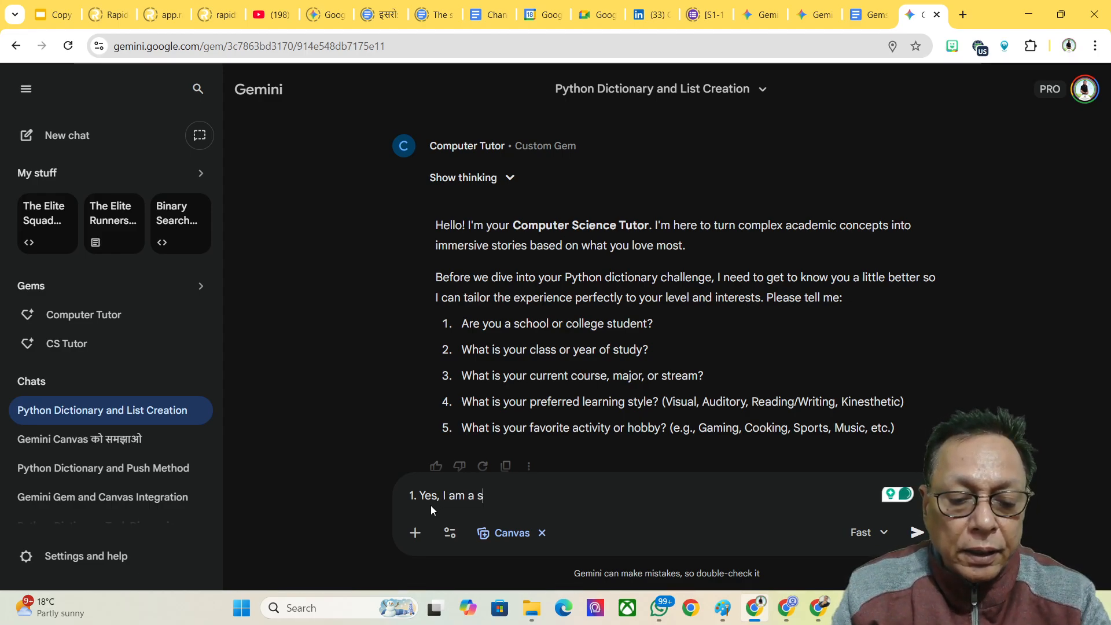
{"action": "type", "text": "chool s"}
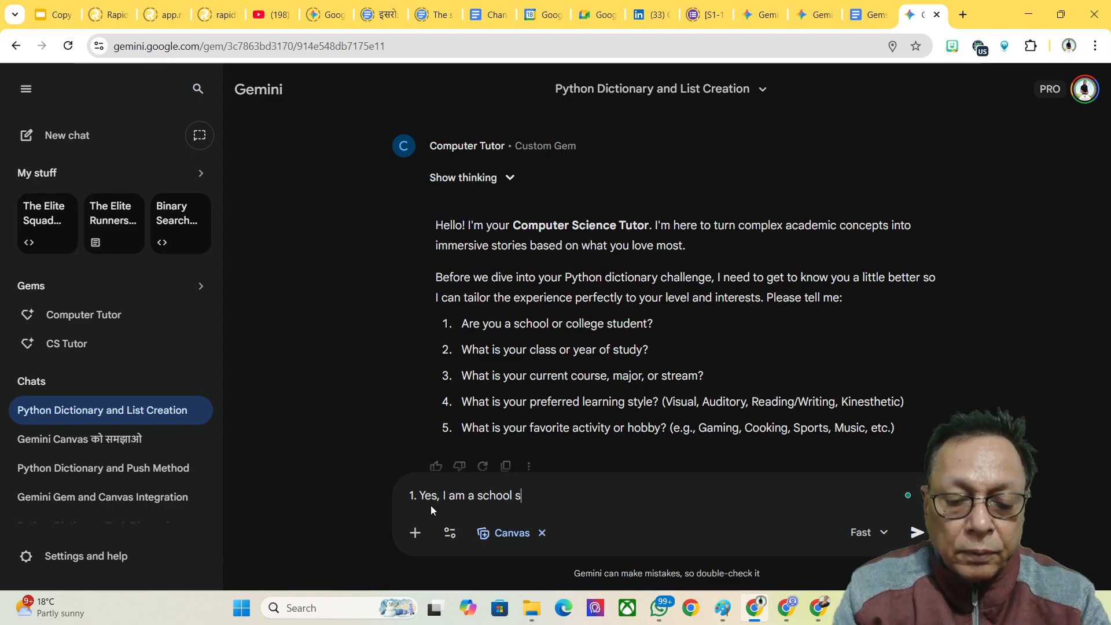
{"action": "type", "text": "tudune"}
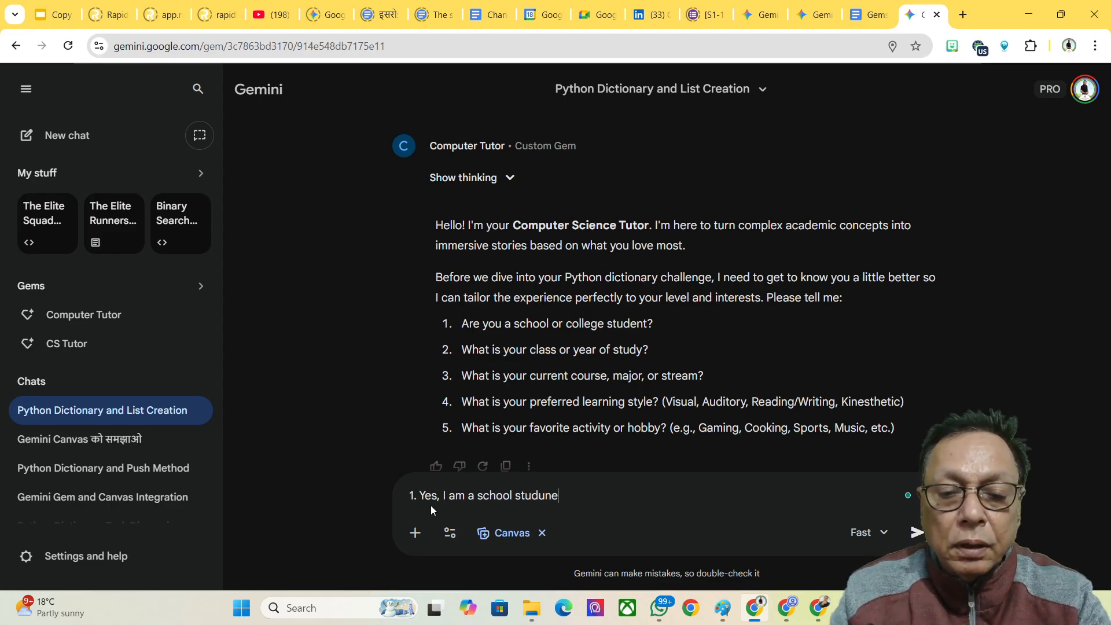
{"action": "key", "text": "BackSpace"}
{"action": "key", "text": "BackSpace"}
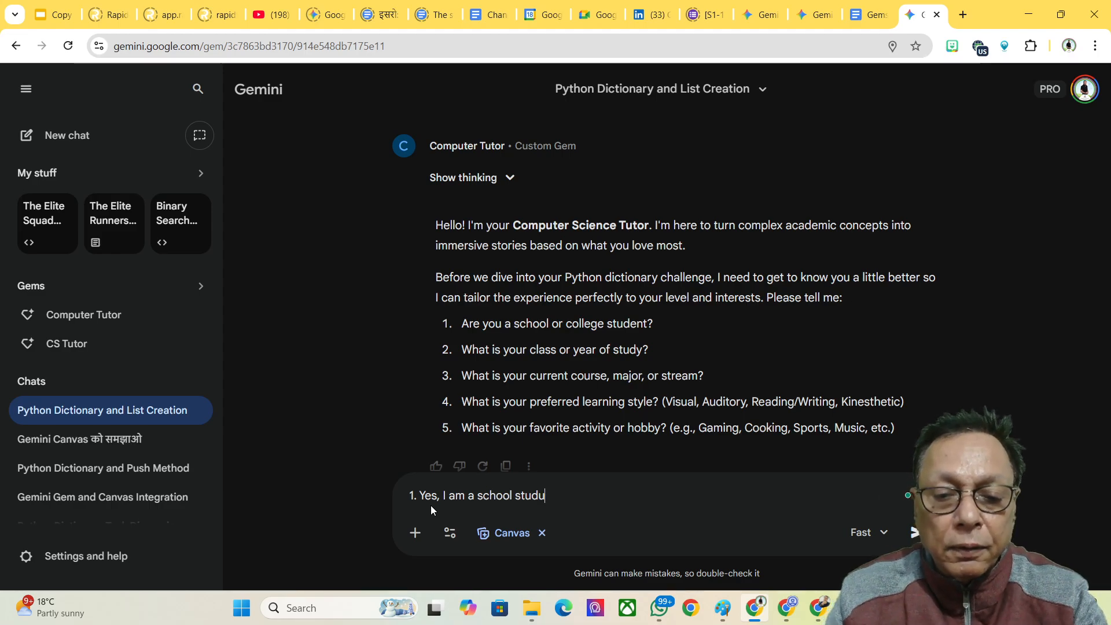
{"action": "key", "text": "BackSpace"}
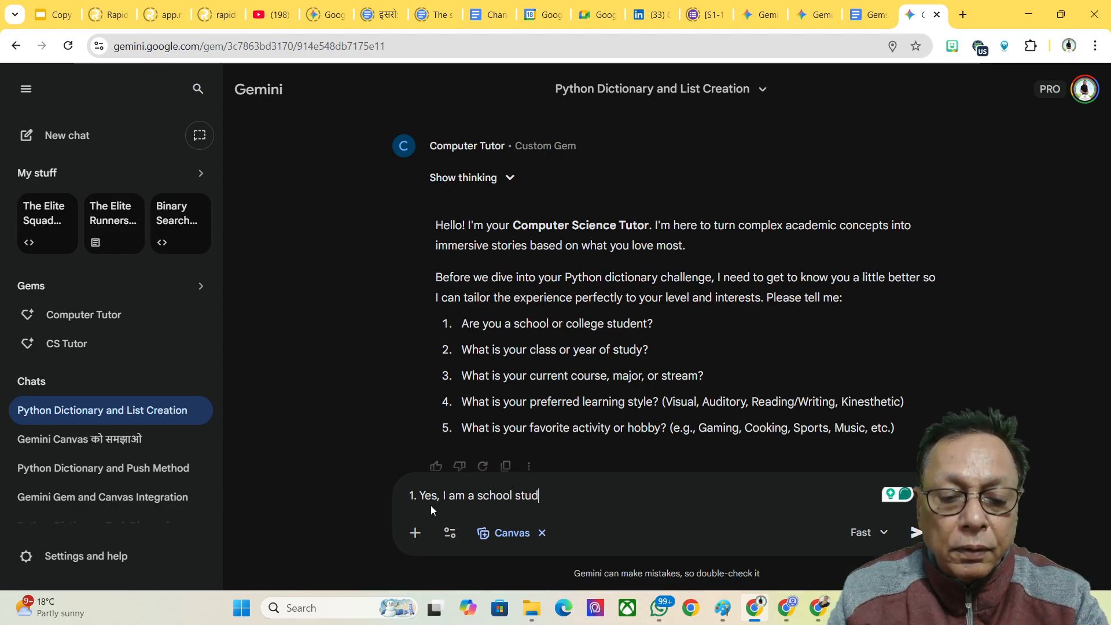
{"action": "type", "text": "ent"}
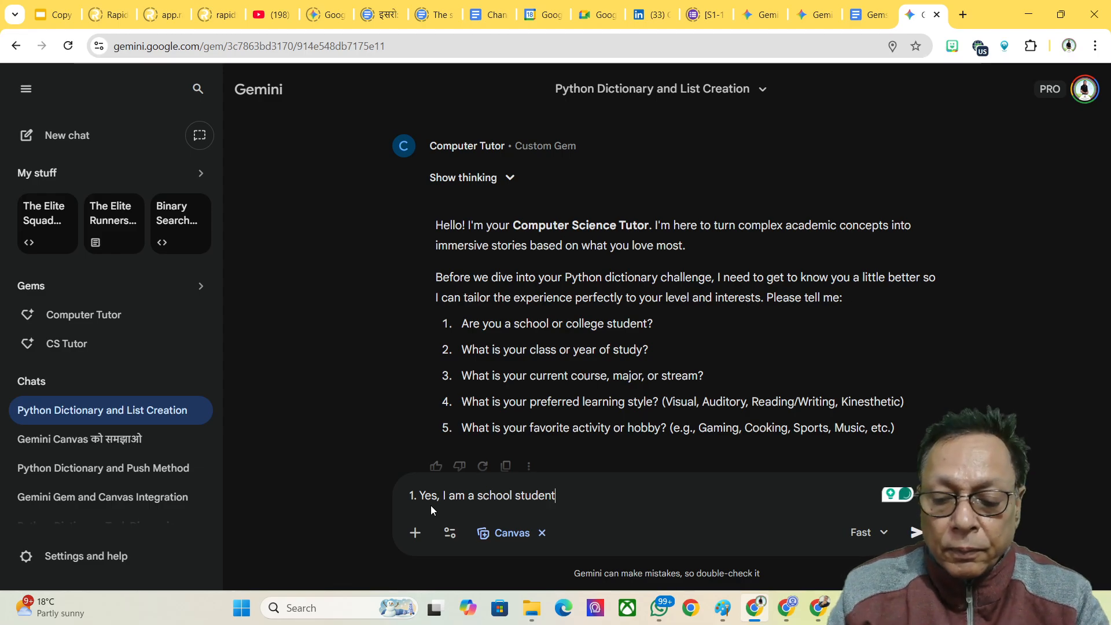
{"action": "key", "text": "shift+Return"}
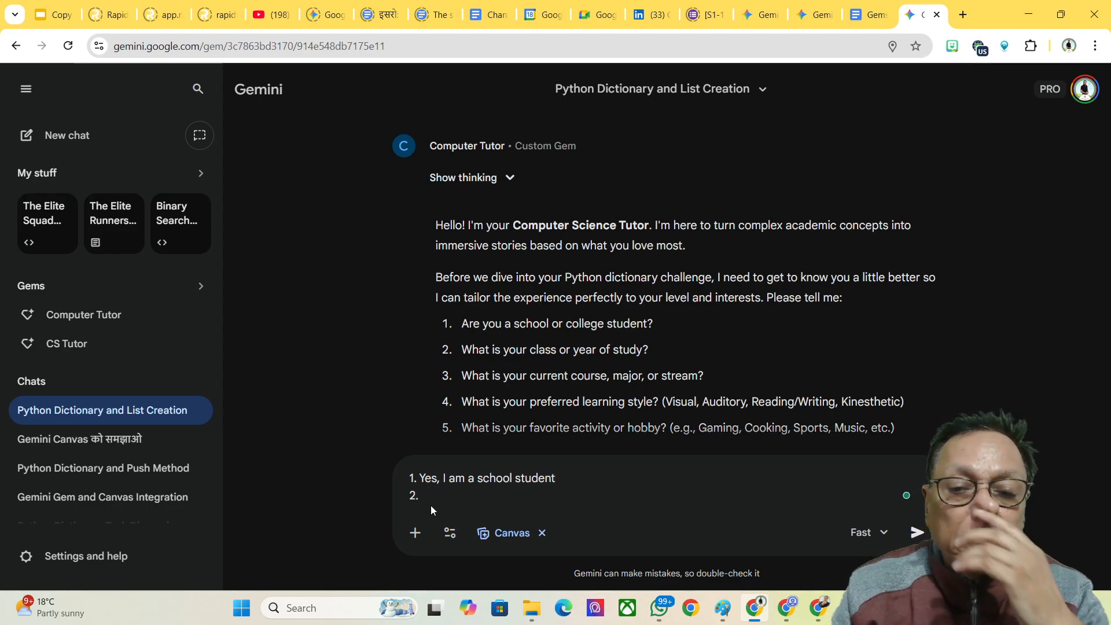
- Add the class answer "2. I am in 12th grade" to the reply and begin a new line
{"action": "type", "text": "2."}
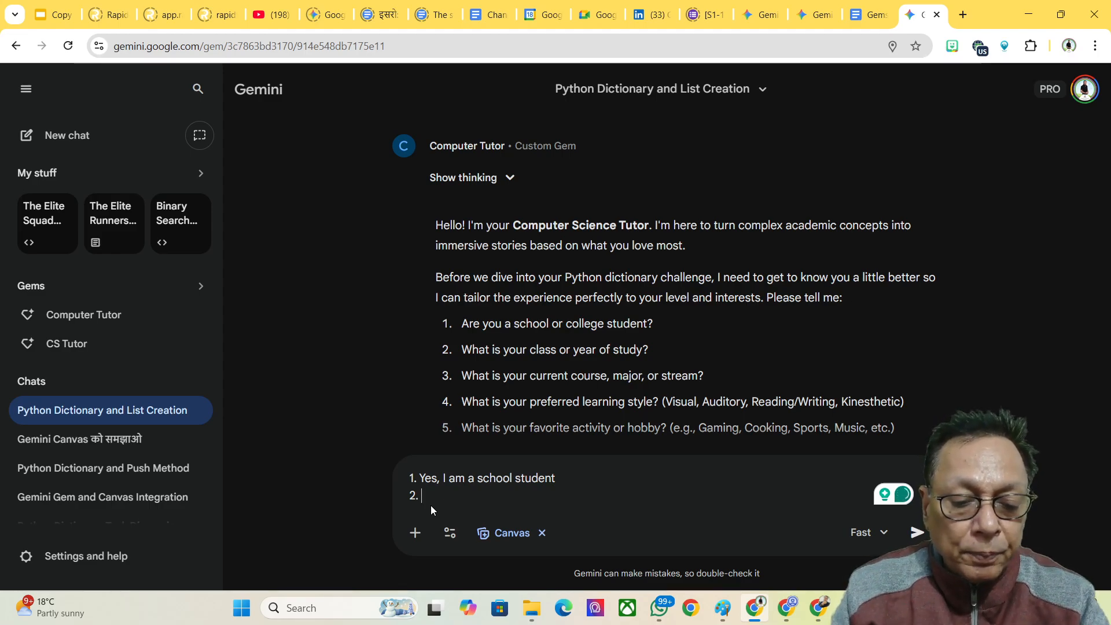
{"action": "type", "text": "in"}
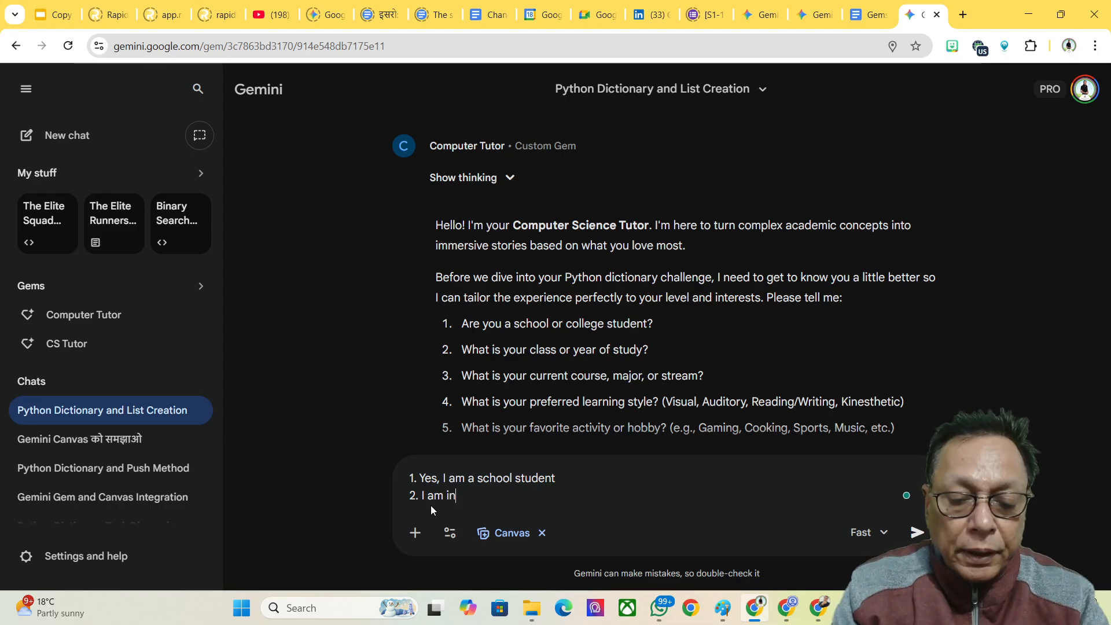
{"action": "type", "text": " 12th grade"}
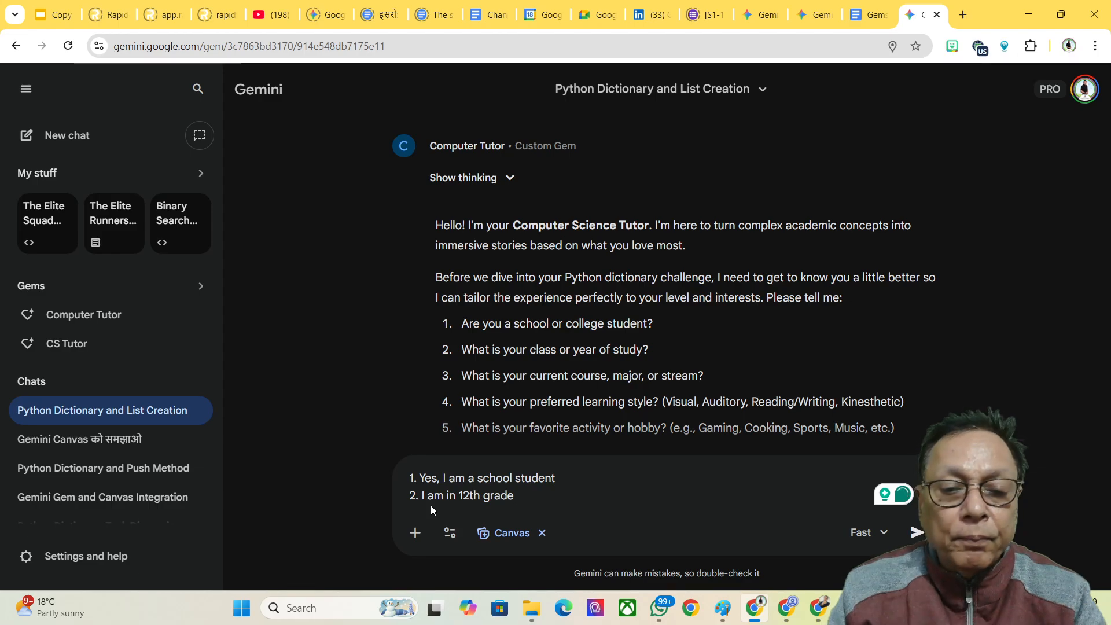
{"action": "key", "text": "shift+Return"}
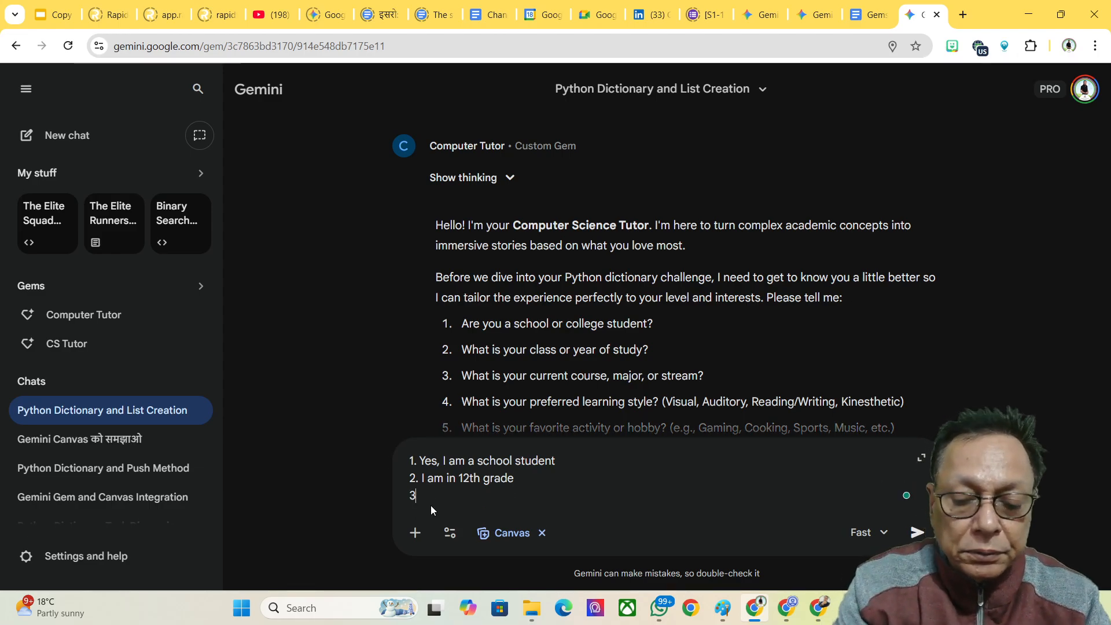
- Add the course answer "3. Computer Science (Dictionary and the List)" to the reply and begin a new line
{"action": "type", "text": "3. "}
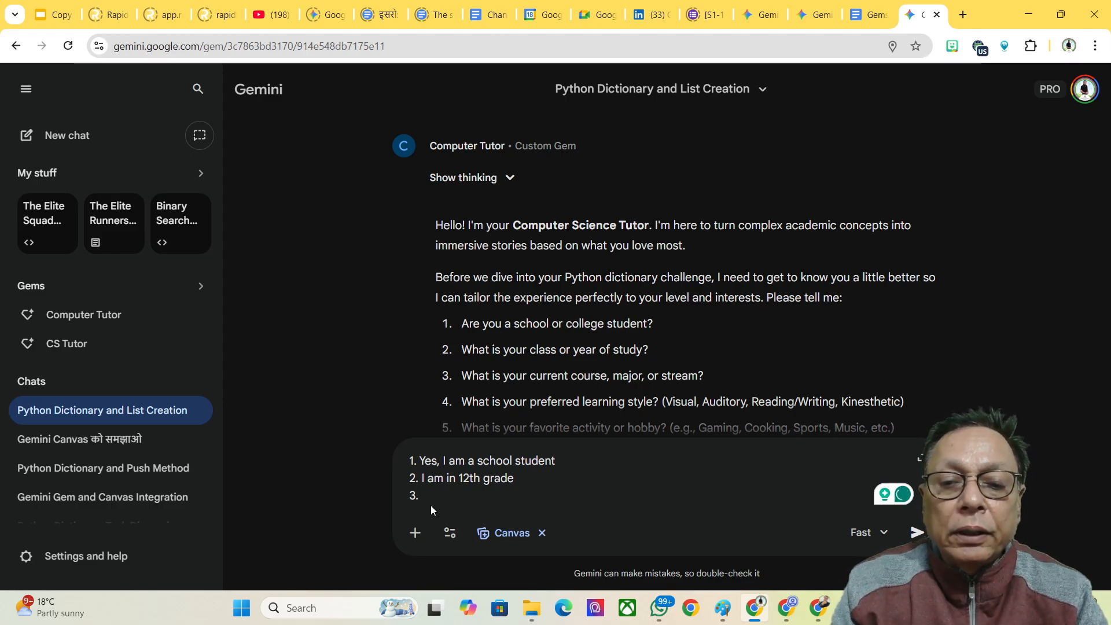
{"action": "type", "text": "Com"}
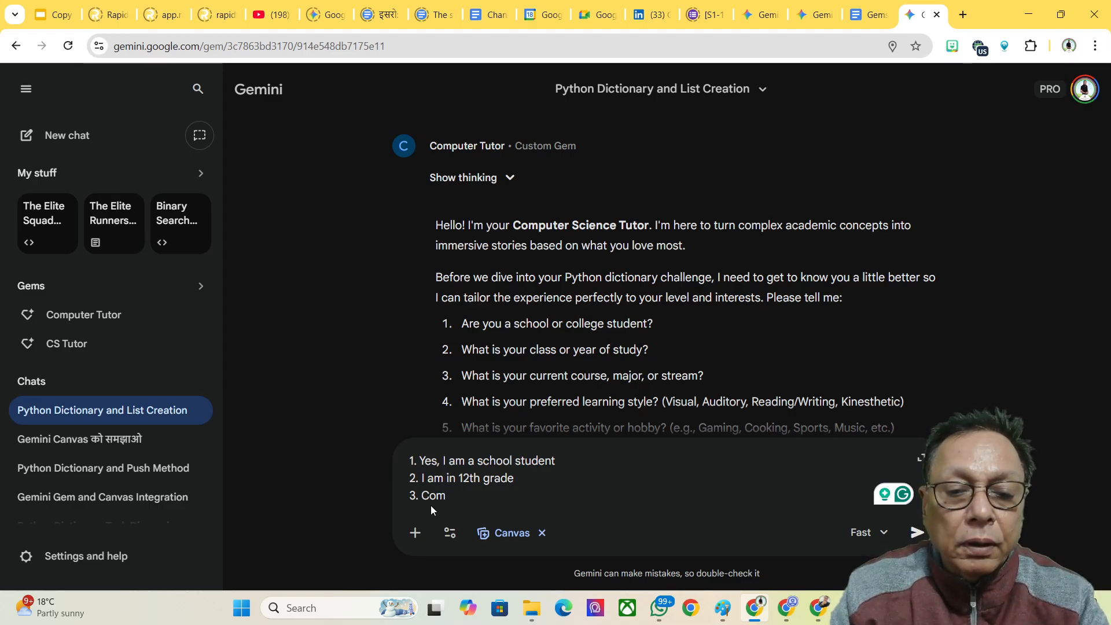
{"action": "type", "text": "puter "}
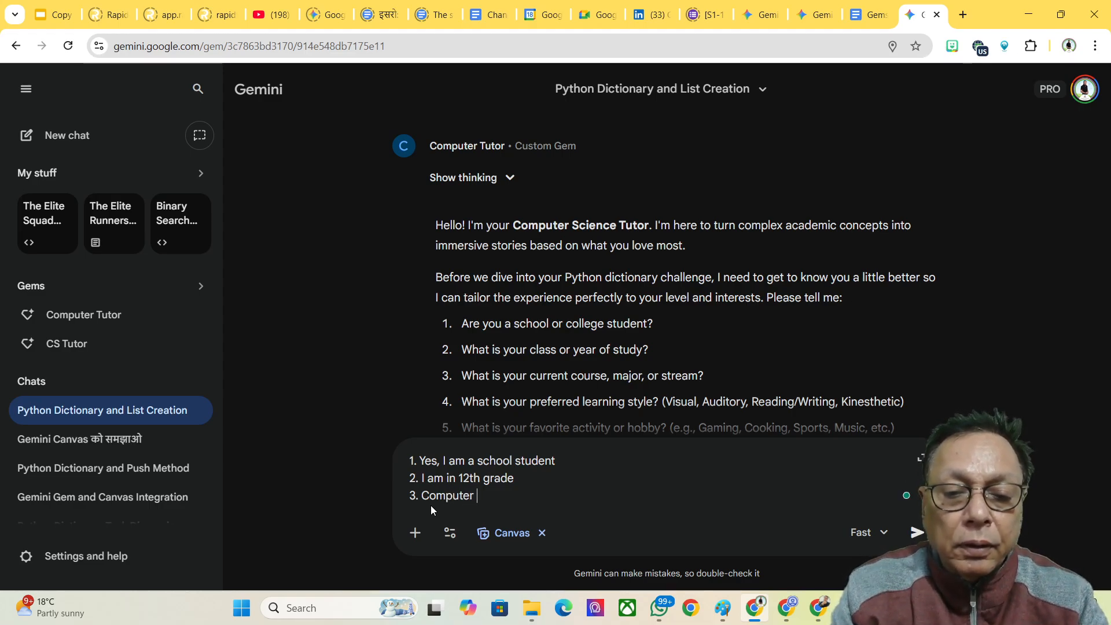
{"action": "type", "text": "Science"}
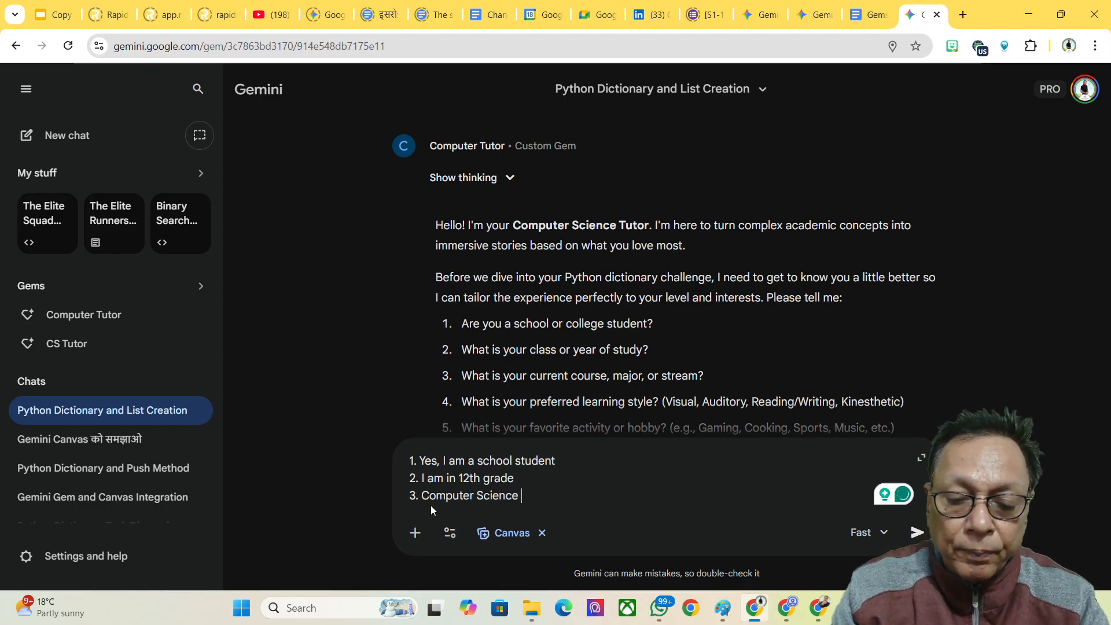
{"action": "type", "text": " (Dictionary"}
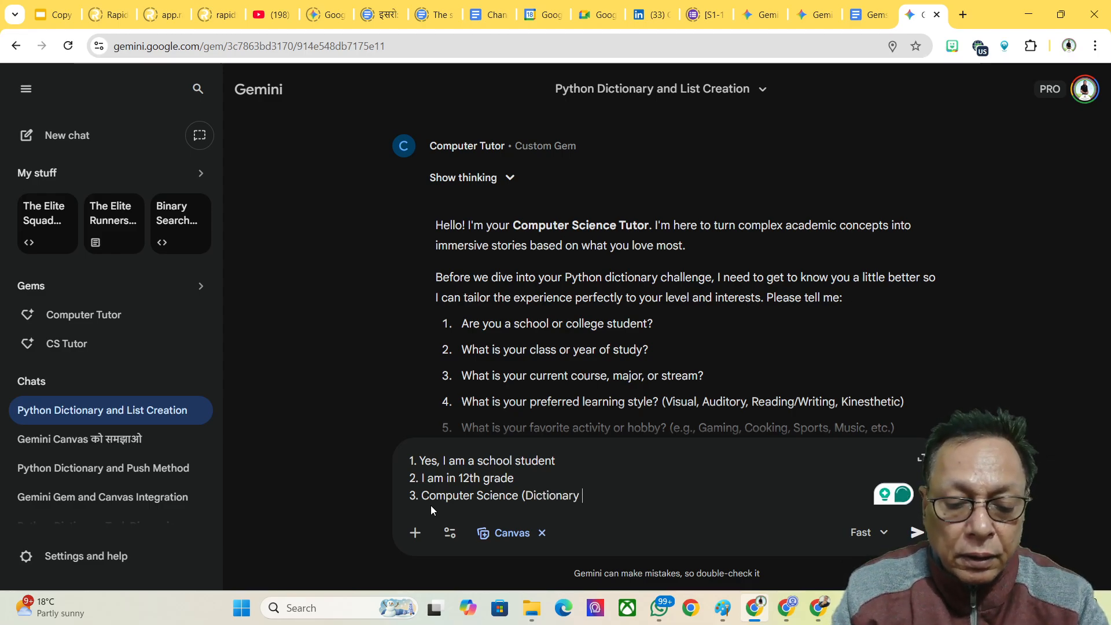
{"action": "type", "text": " and "}
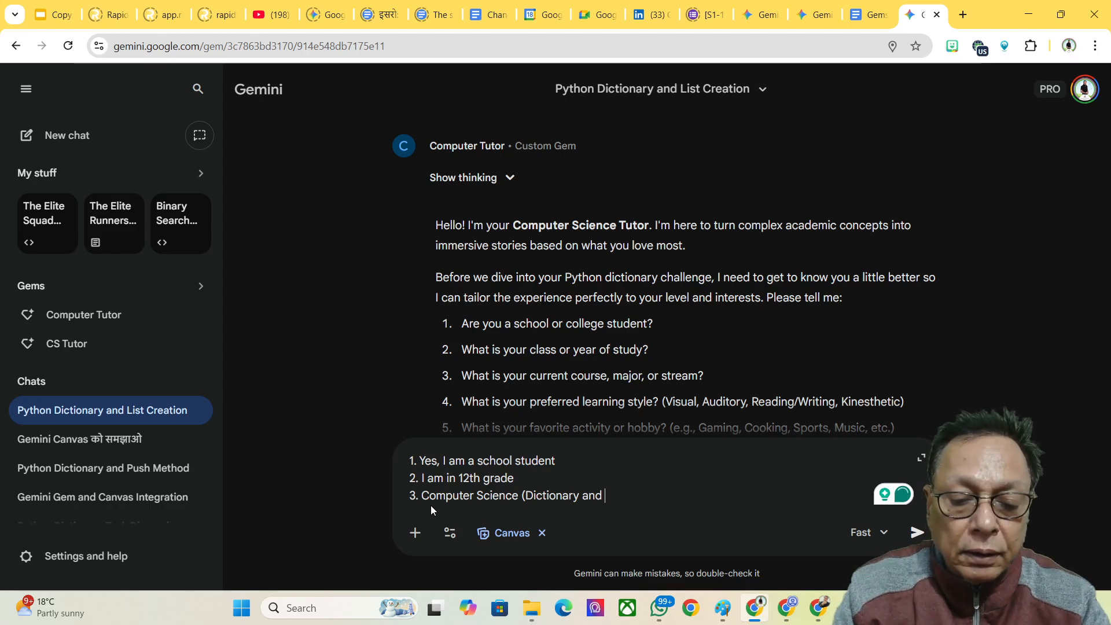
{"action": "type", "text": "the "}
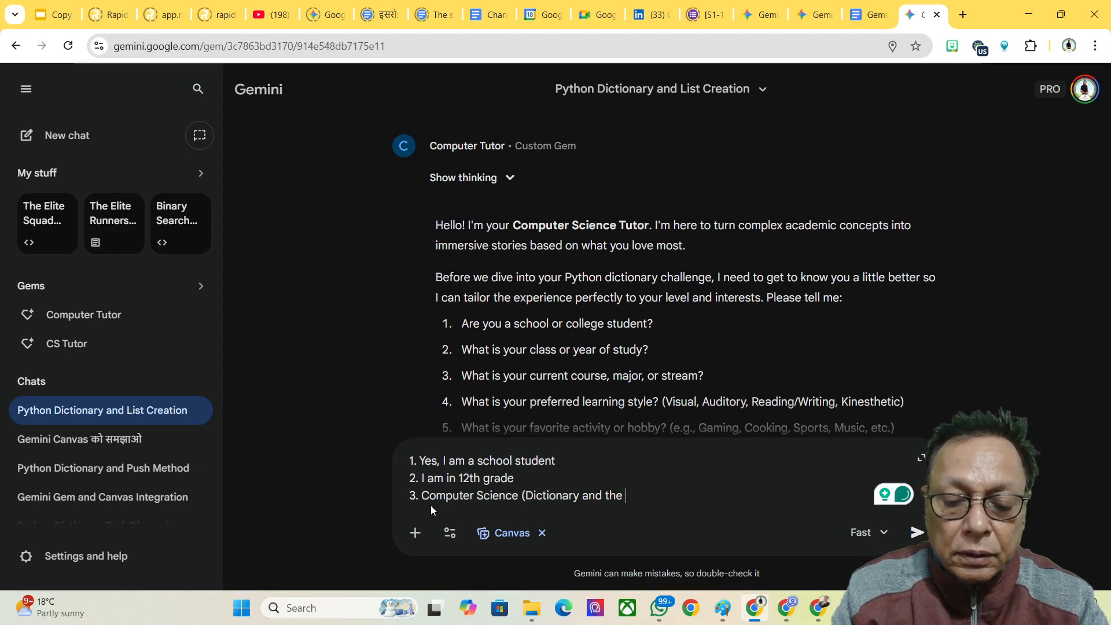
{"action": "type", "text": "List"}
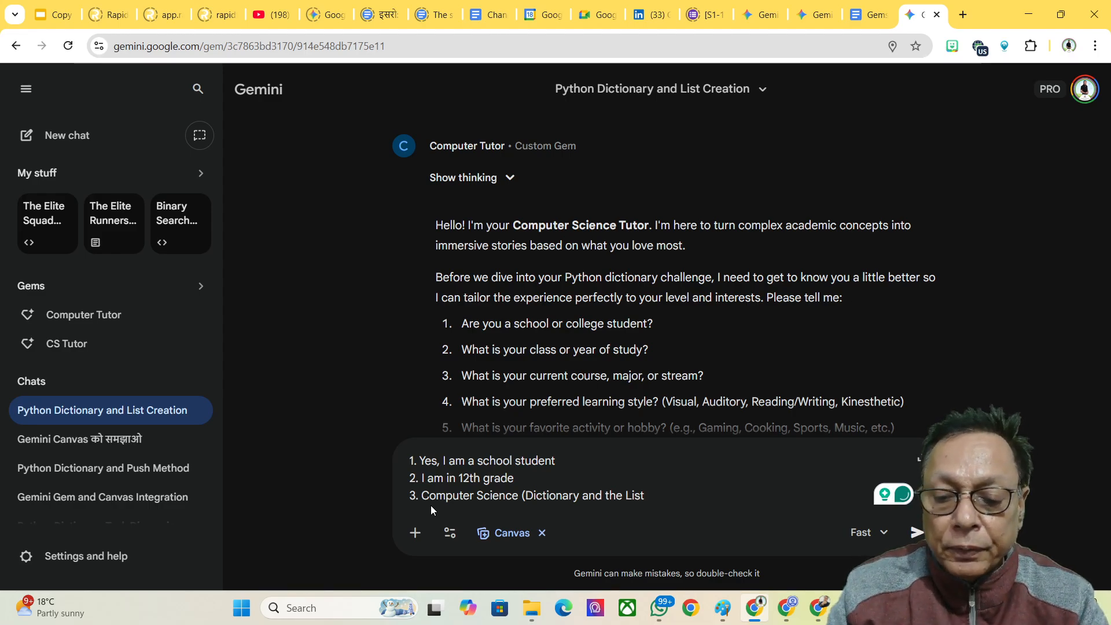
{"action": "type", "text": ")"}
{"action": "key", "text": "shift+Return"}
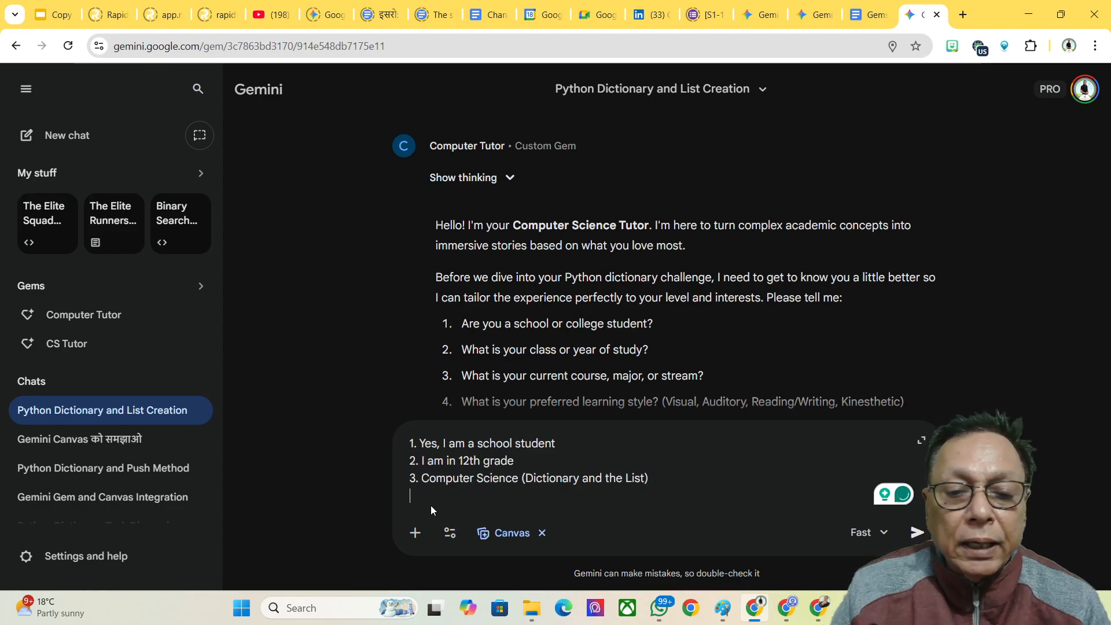
- Add the learning style answer "4. Visual and auditory" to the reply and begin a new line
{"action": "type", "text": "4. Vis"}
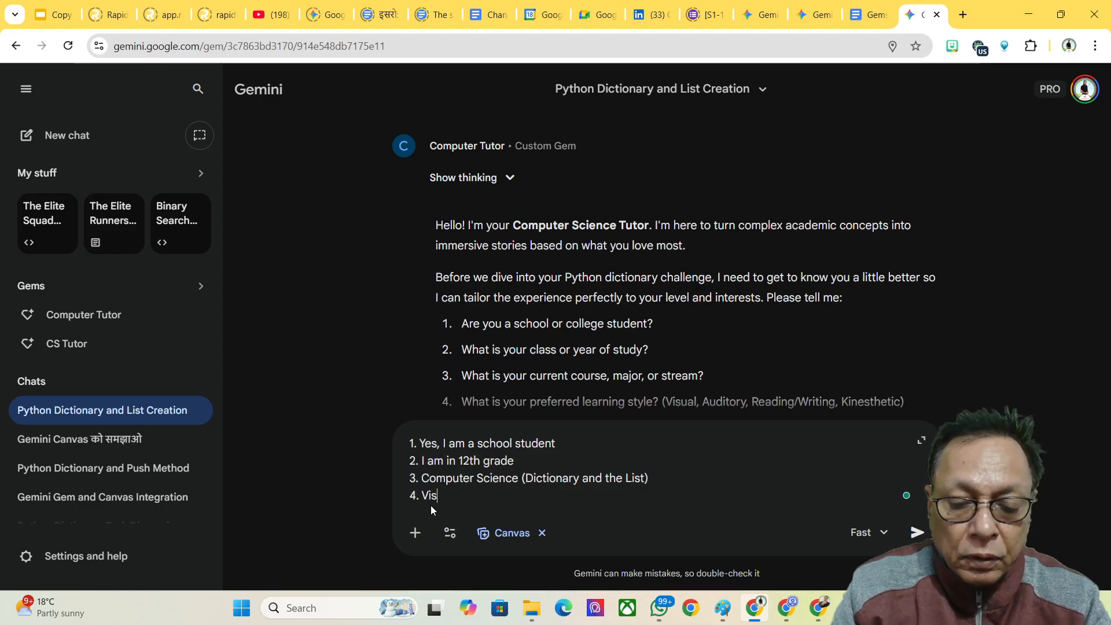
{"action": "type", "text": "ual and "}
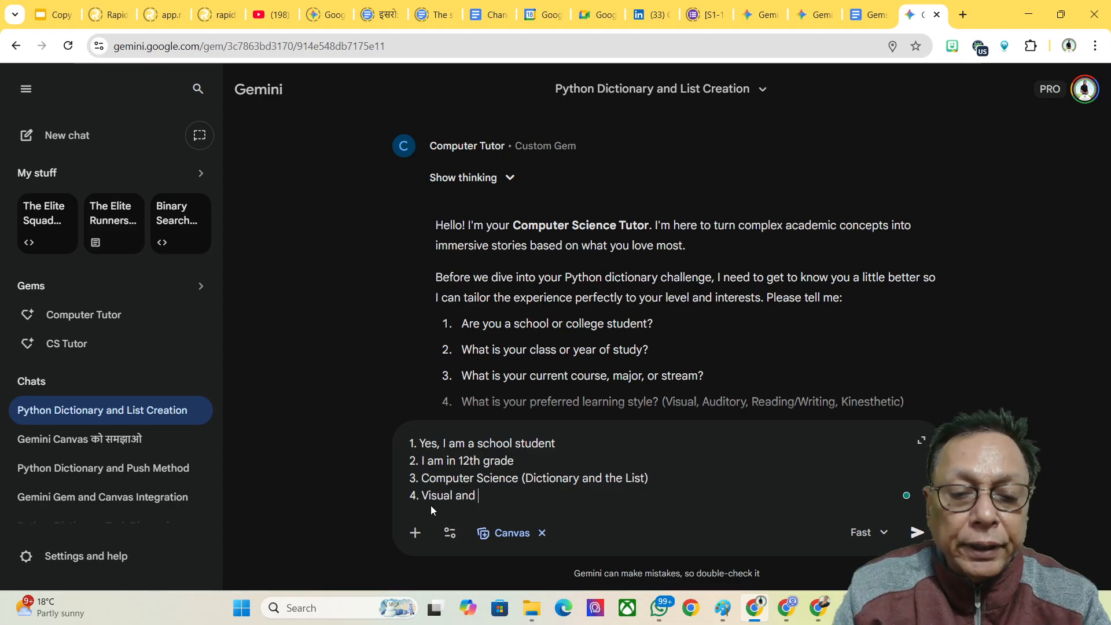
{"action": "type", "text": "audi"}
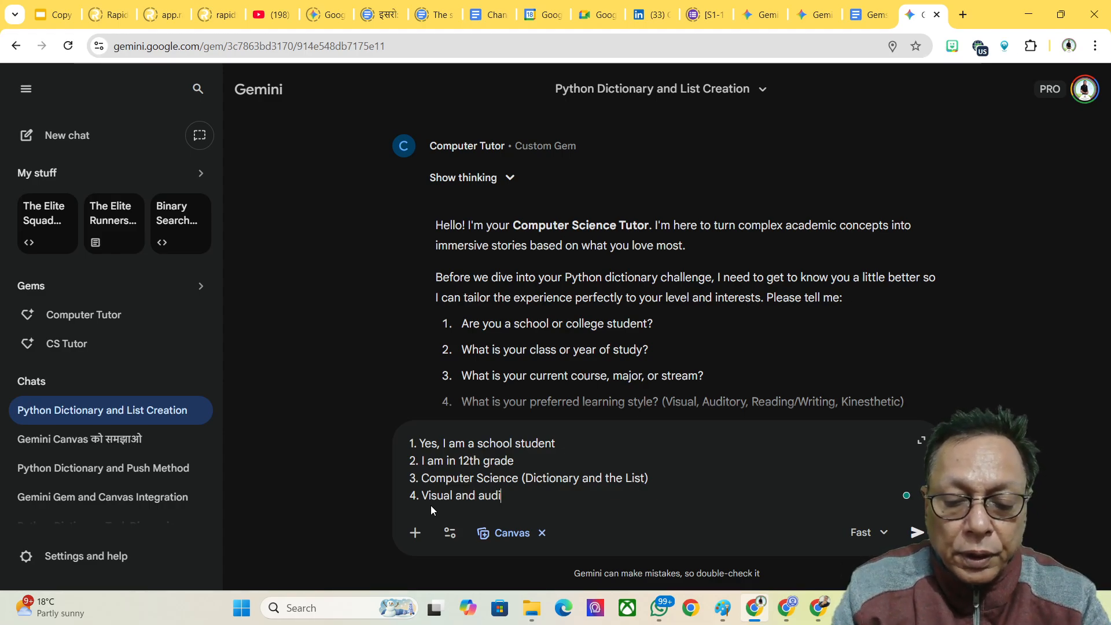
{"action": "type", "text": "tory"}
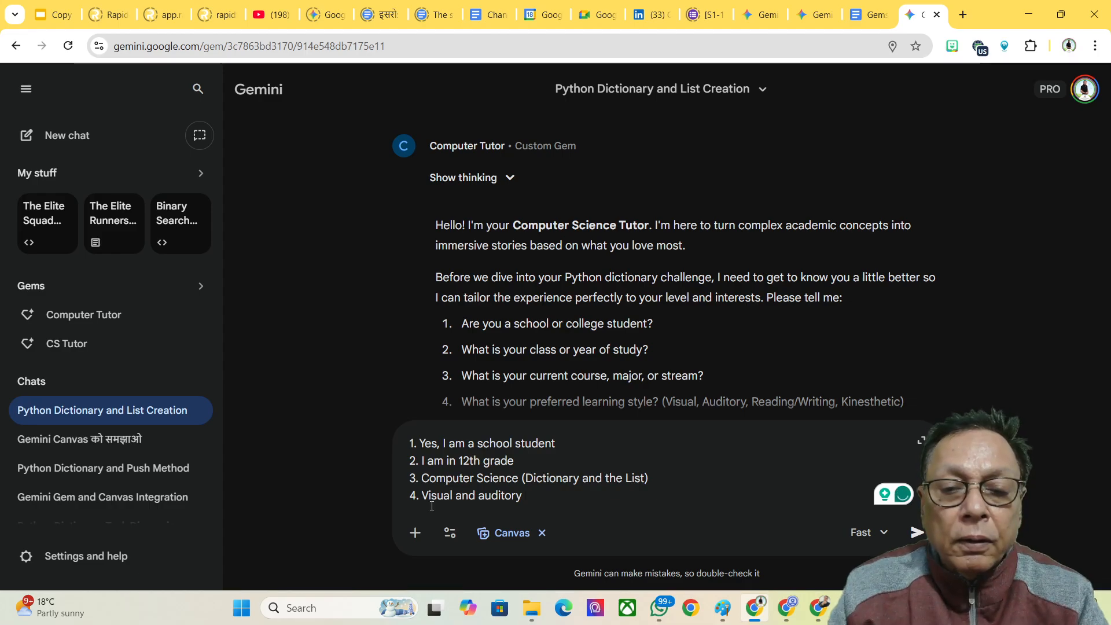
{"action": "key", "text": "shift+Return"}
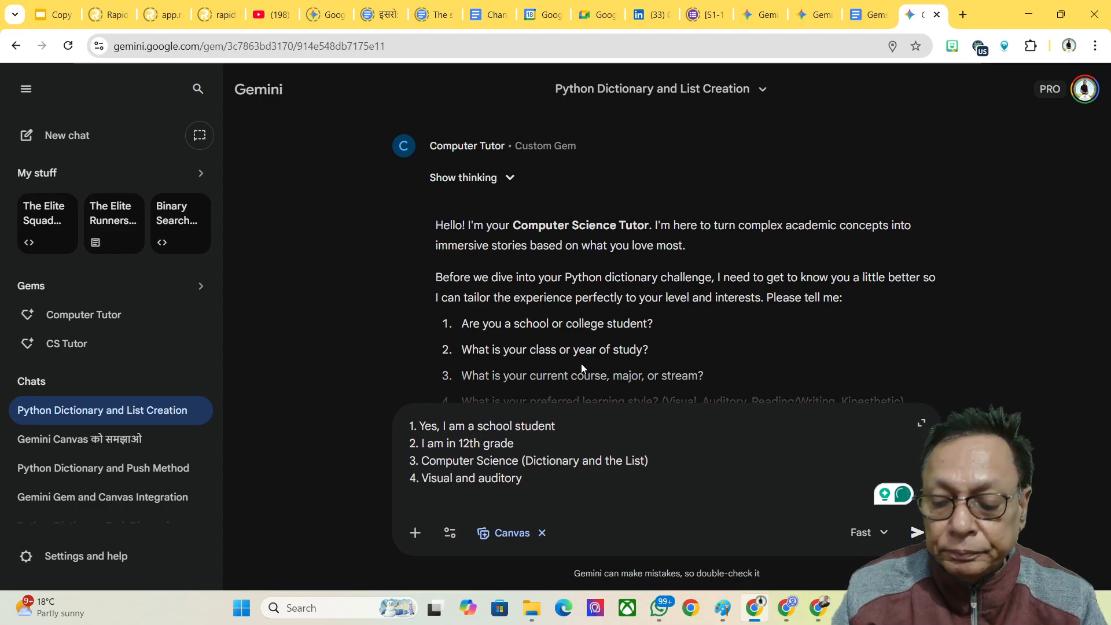
- Add the hobby answer "5. Gymming" to the reply and send all five answers to Computer Tutor
{"action": "scroll", "coordinate": [581, 363], "scroll_direction": "down", "scroll_amount": 1}
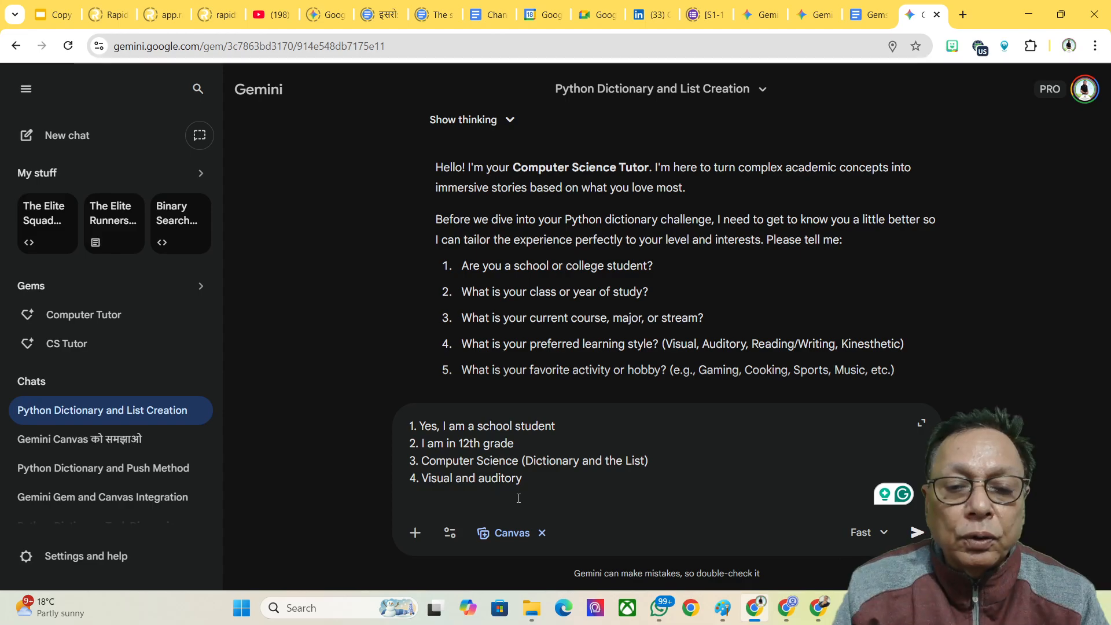
{"action": "left_click", "coordinate": [423, 500]}
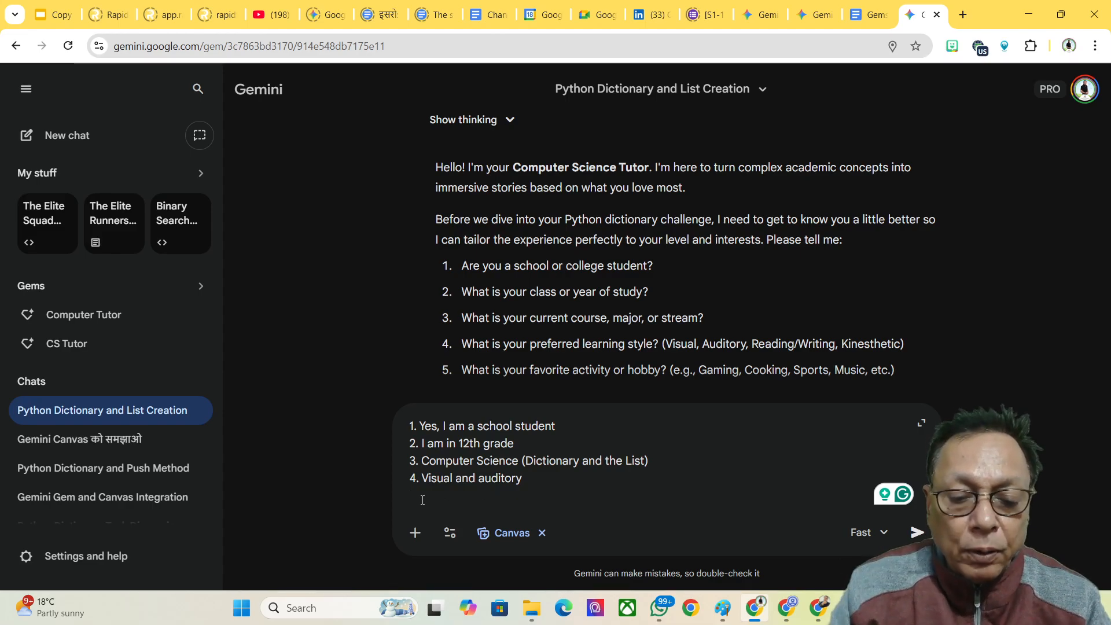
{"action": "type", "text": "5"}
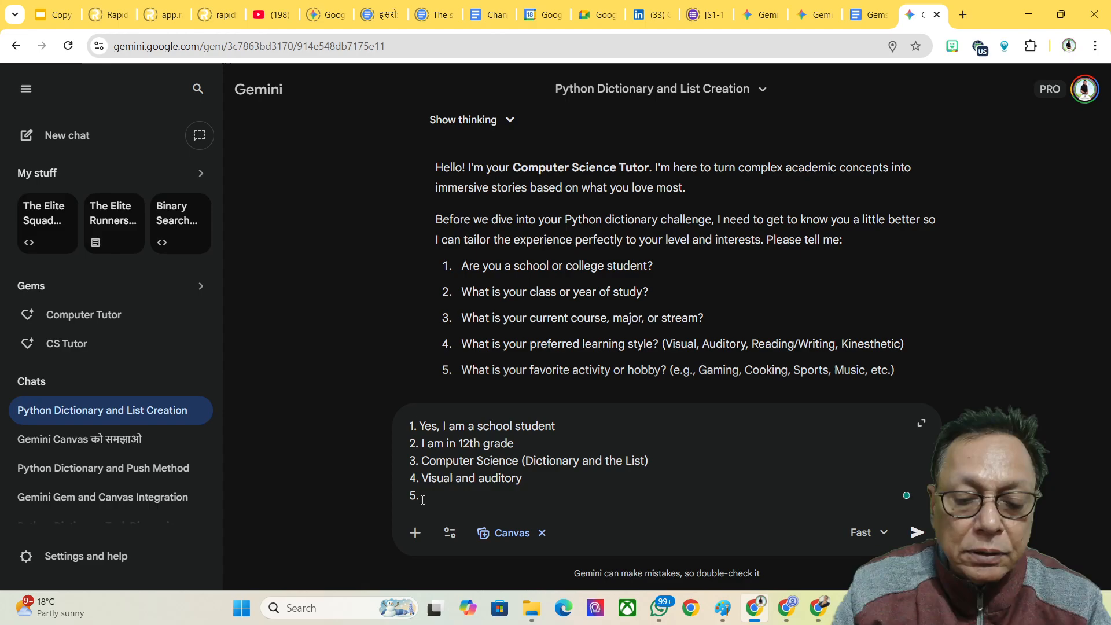
{"action": "type", "text": ". Gymming"}
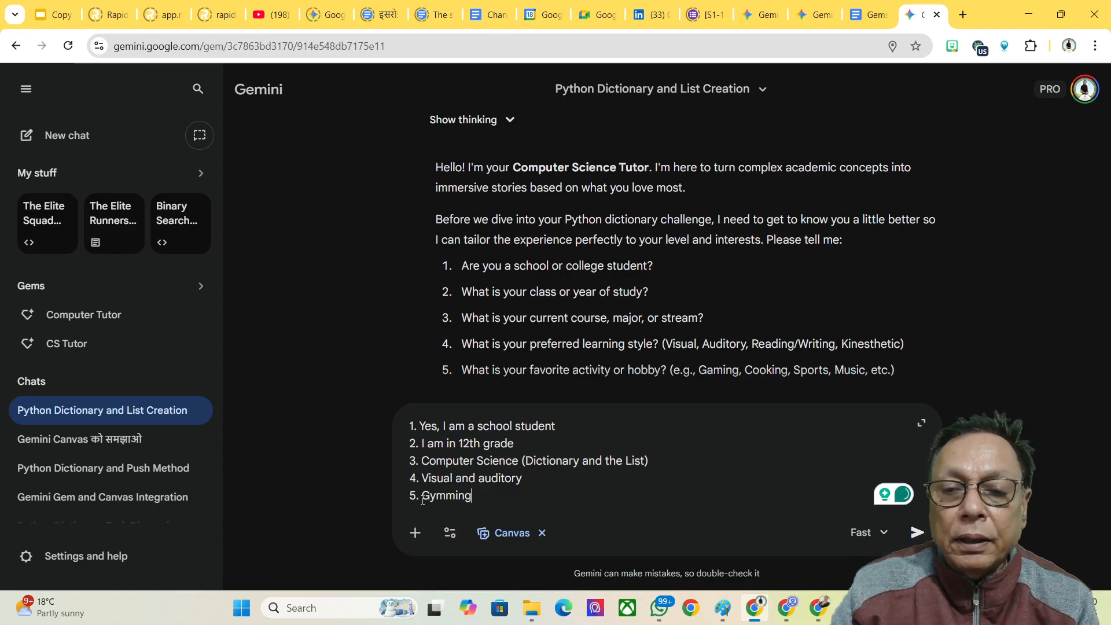
{"action": "key", "text": "Return"}
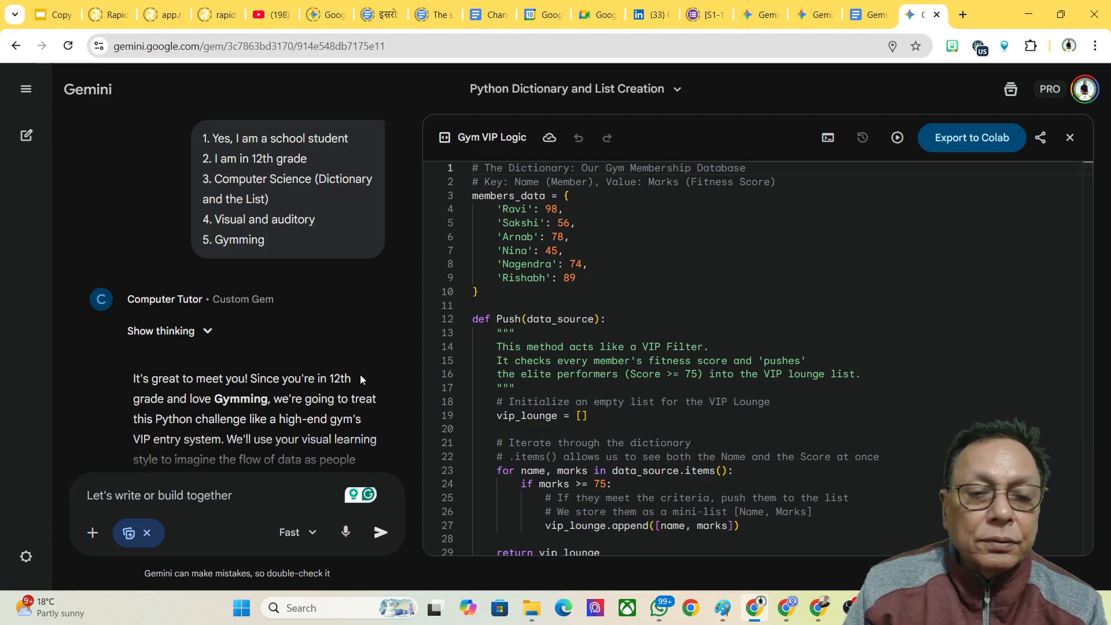
- Read through the tutor's gym-themed reply and open The VIP Gym Entrance Story document
{"action": "scroll", "coordinate": [360, 379], "scroll_direction": "down", "scroll_amount": 2}
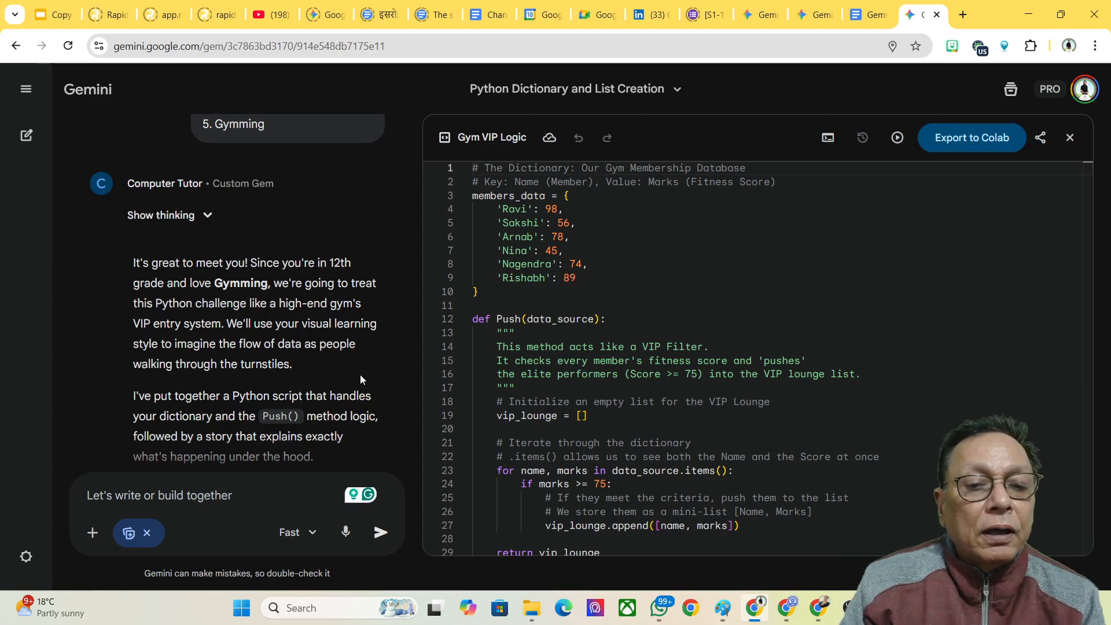
{"action": "scroll", "coordinate": [360, 380], "scroll_direction": "down", "scroll_amount": 3}
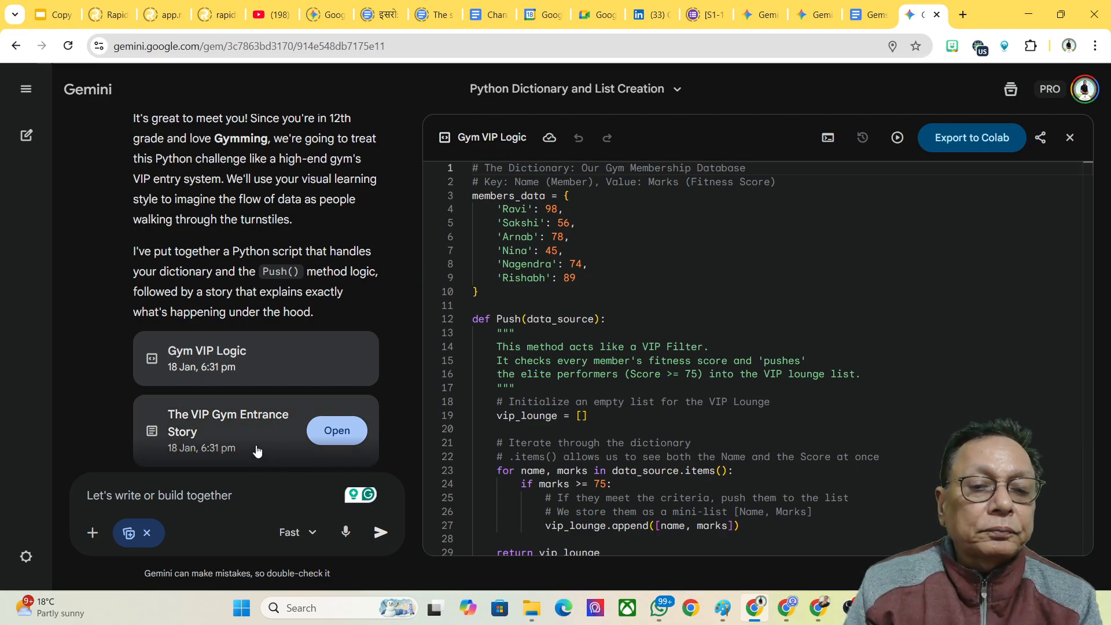
{"action": "left_click", "coordinate": [318, 431]}
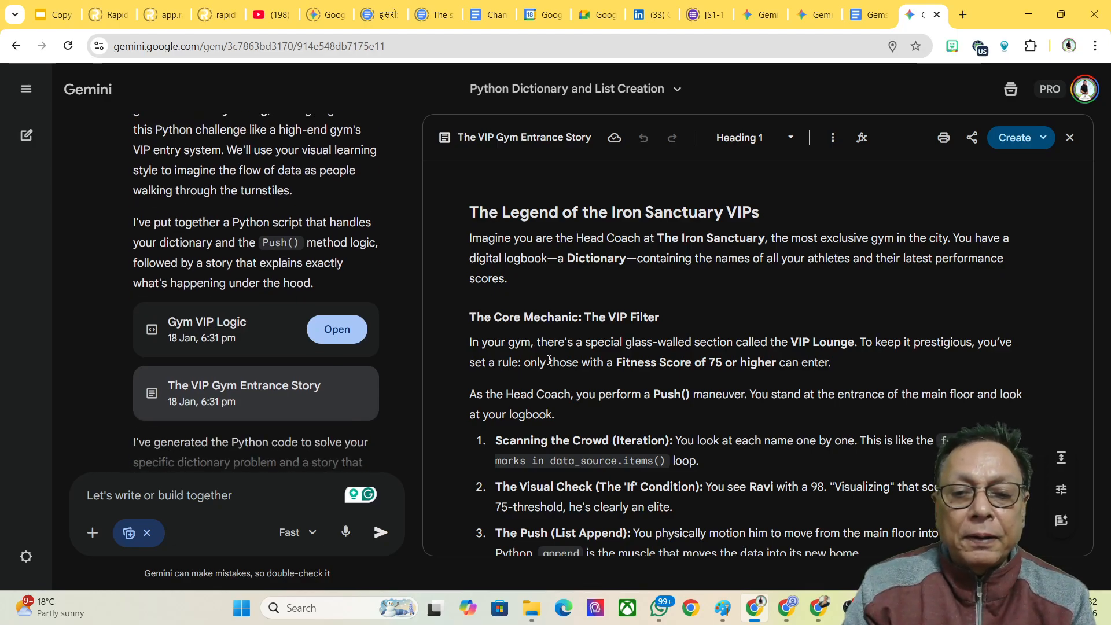
- Read the gym story through its Concept Mapping table and Application Question, along with the tutor's closing summary in the chat
{"action": "left_click", "coordinate": [632, 403]}
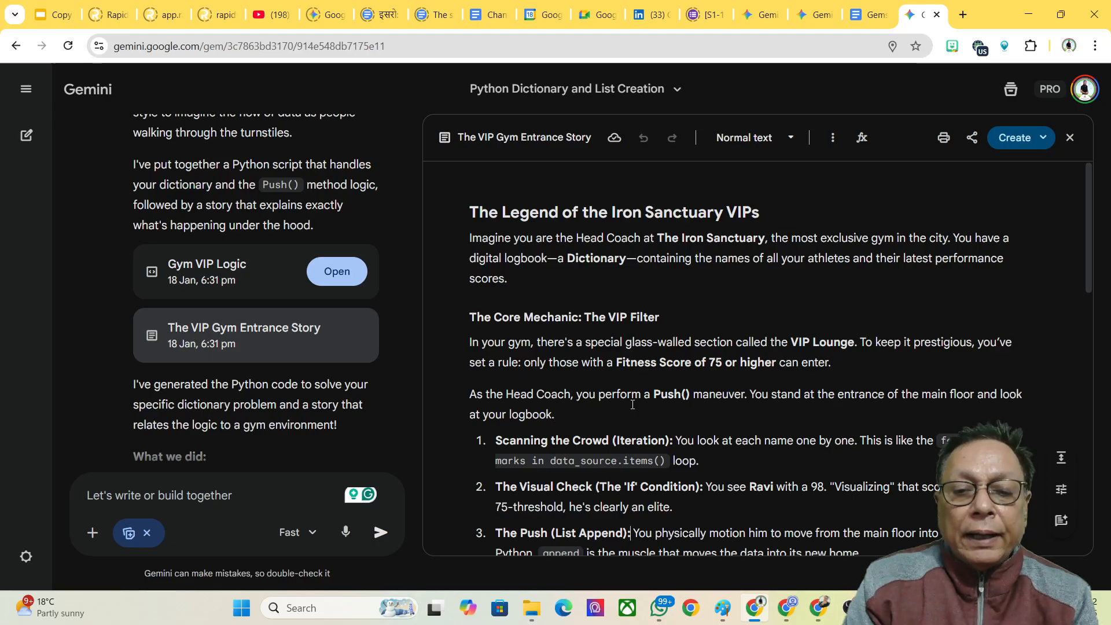
{"action": "scroll", "coordinate": [632, 403], "scroll_direction": "down", "scroll_amount": 1}
{"action": "scroll", "coordinate": [632, 403], "scroll_direction": "down", "scroll_amount": 1}
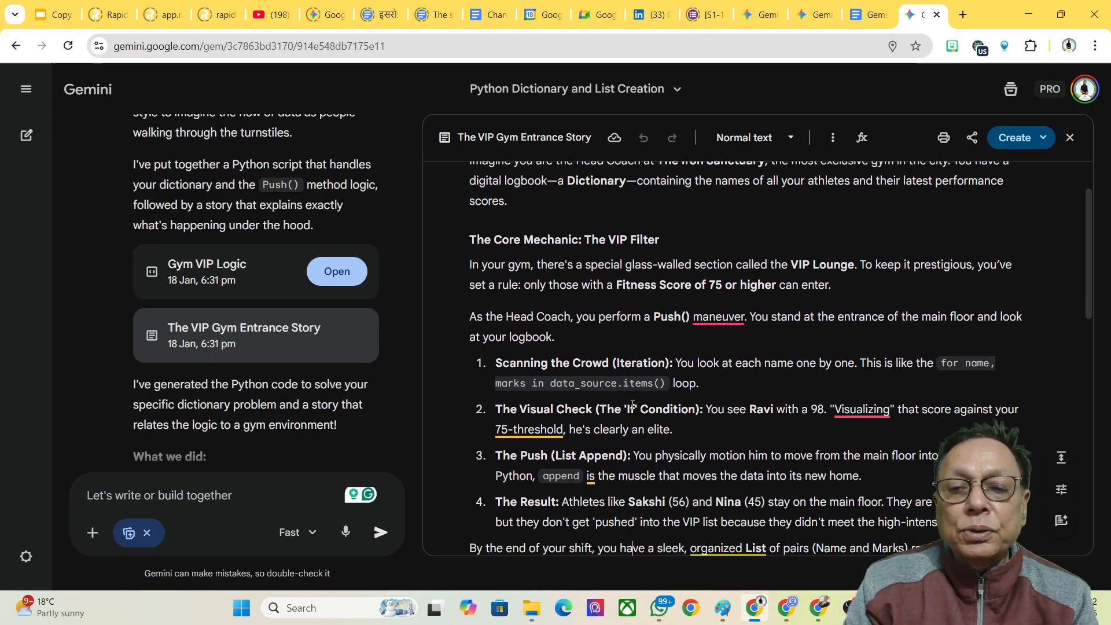
{"action": "scroll", "coordinate": [633, 403], "scroll_direction": "down", "scroll_amount": 3}
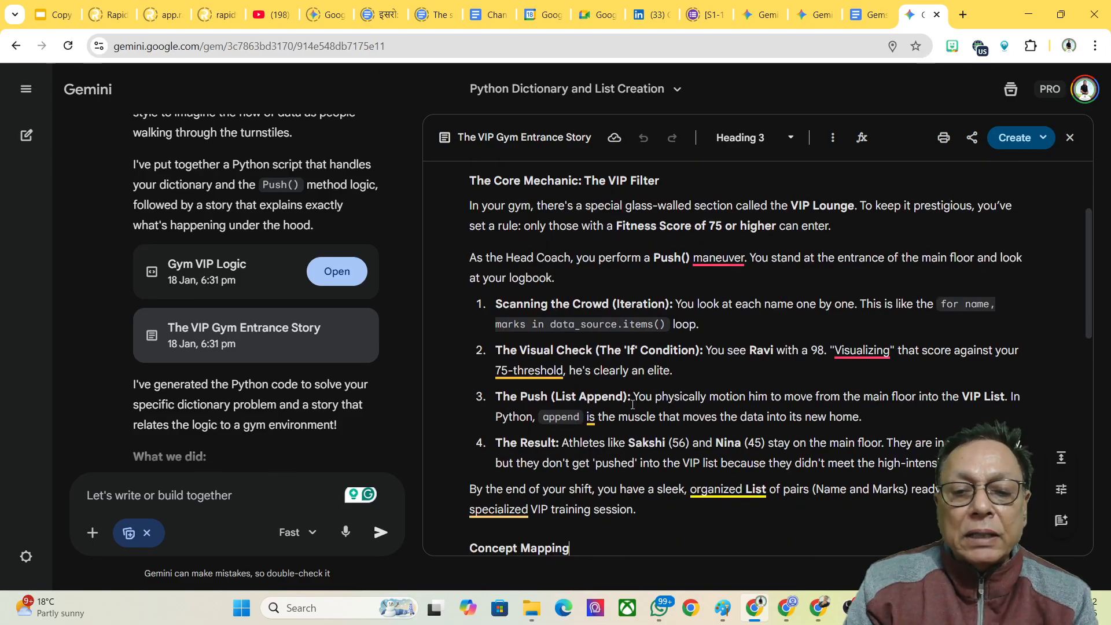
{"action": "scroll", "coordinate": [632, 403], "scroll_direction": "down", "scroll_amount": 4}
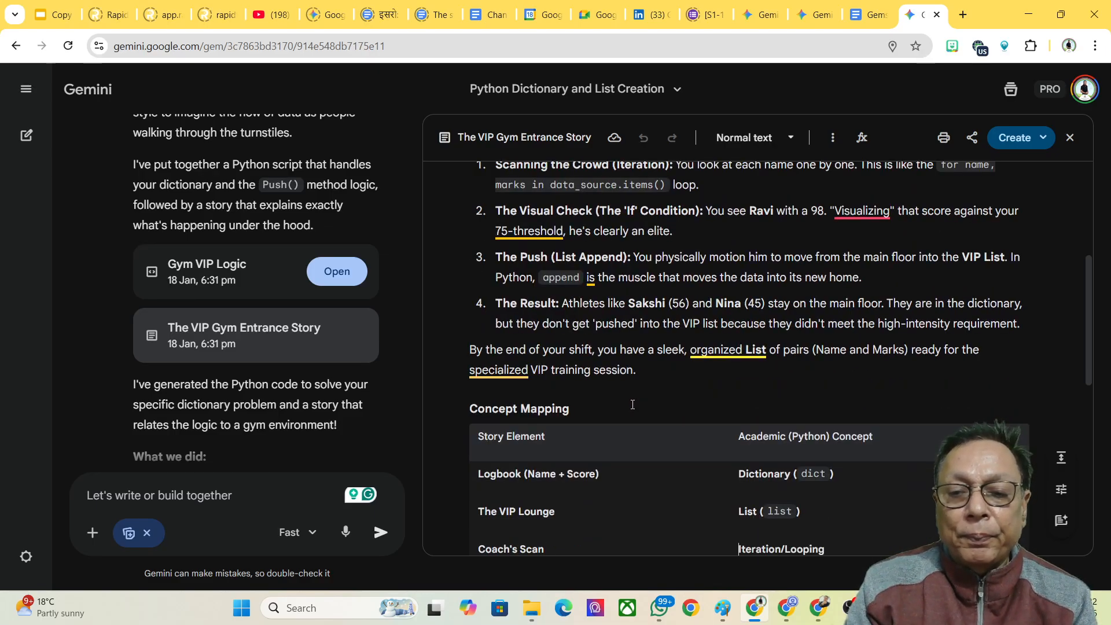
{"action": "scroll", "coordinate": [632, 404], "scroll_direction": "down", "scroll_amount": 3}
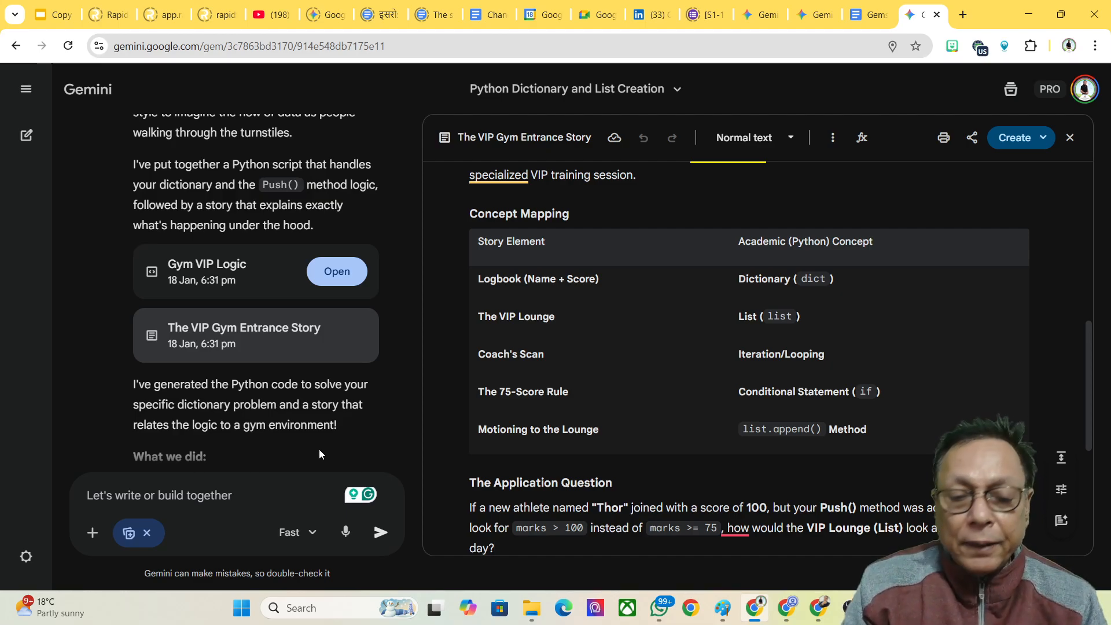
{"action": "scroll", "coordinate": [319, 454], "scroll_direction": "down", "scroll_amount": 2}
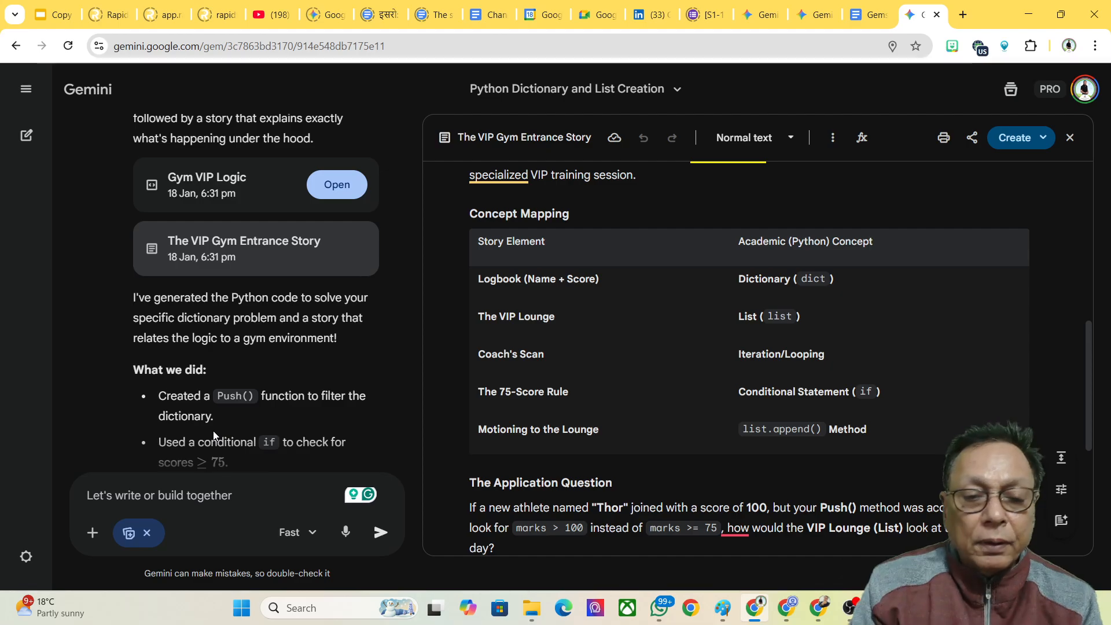
{"action": "scroll", "coordinate": [213, 435], "scroll_direction": "down", "scroll_amount": 2}
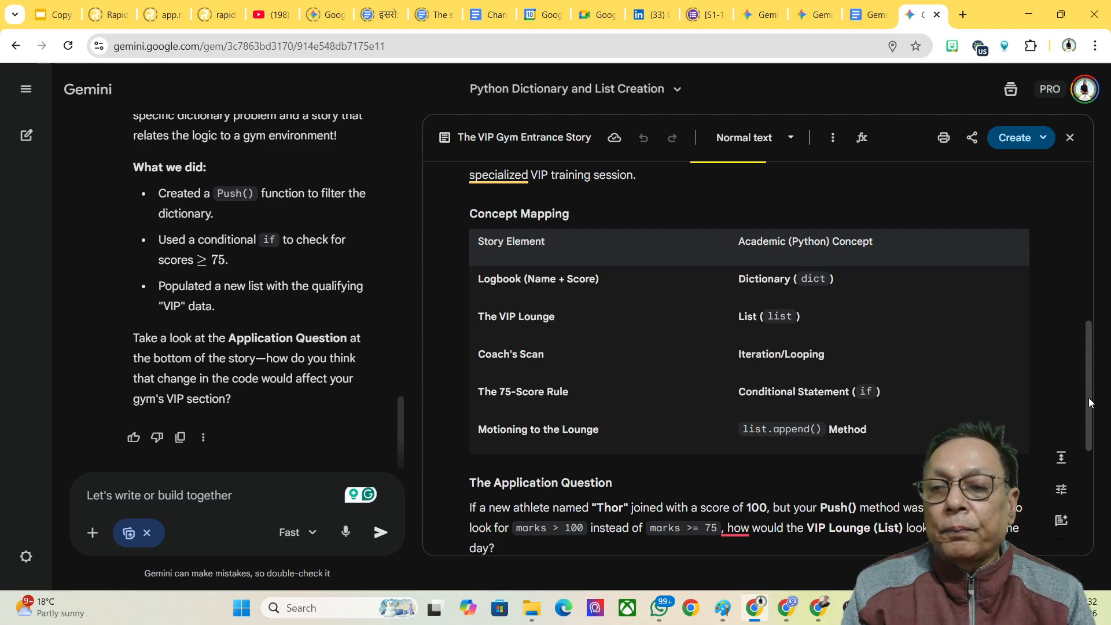
{"action": "left_click_drag", "start_coordinate": [1090, 402], "coordinate": [1067, 216]}
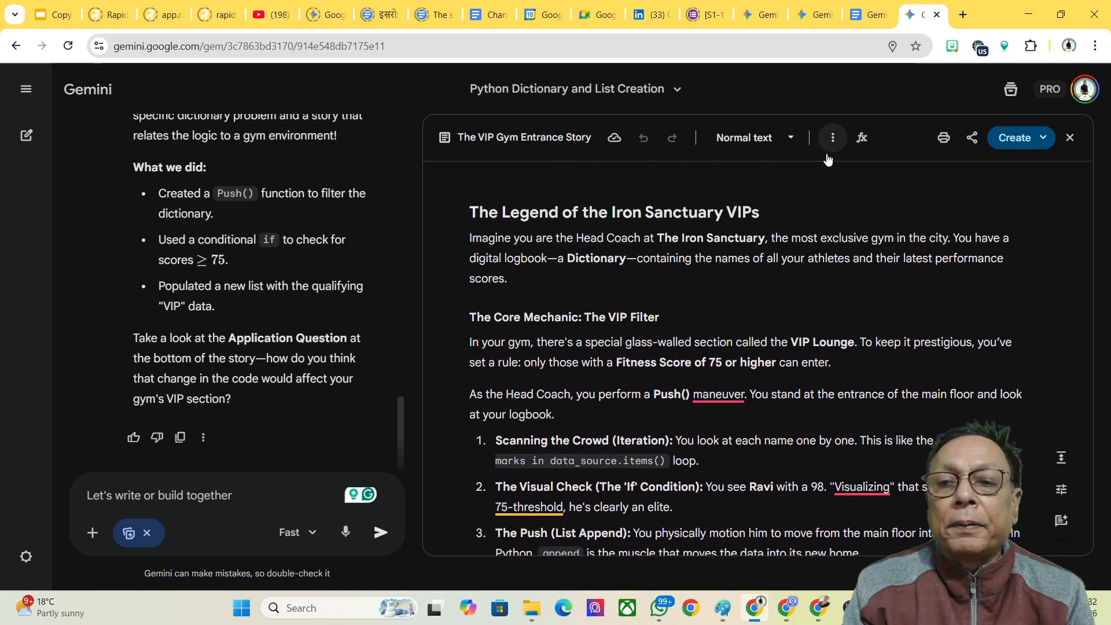
{"action": "left_click", "coordinate": [792, 139]}
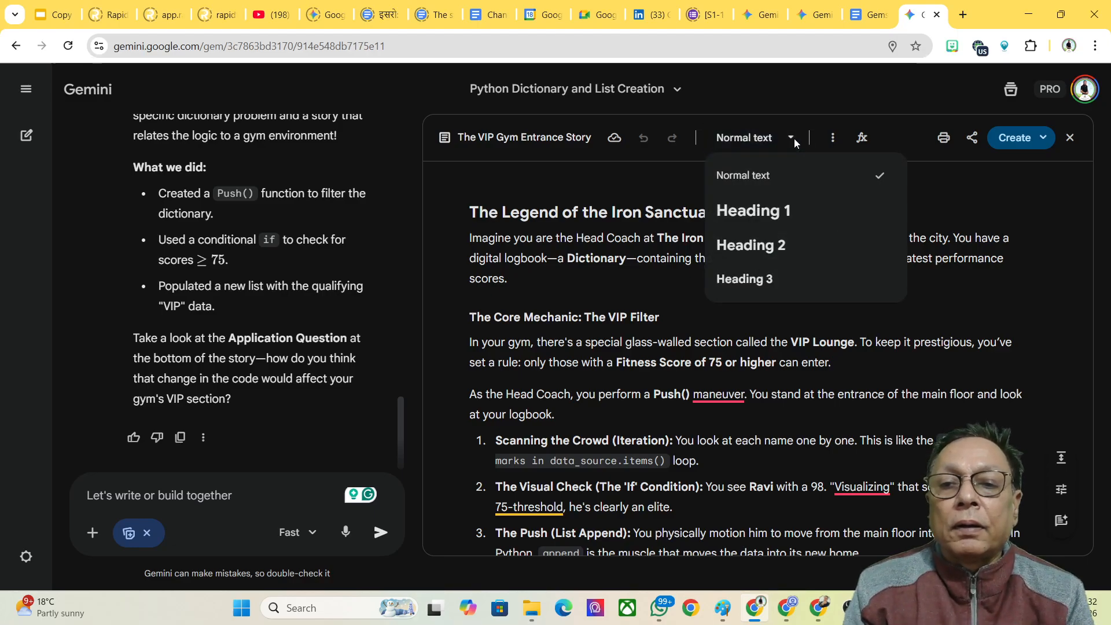
{"action": "left_click", "coordinate": [792, 139]}
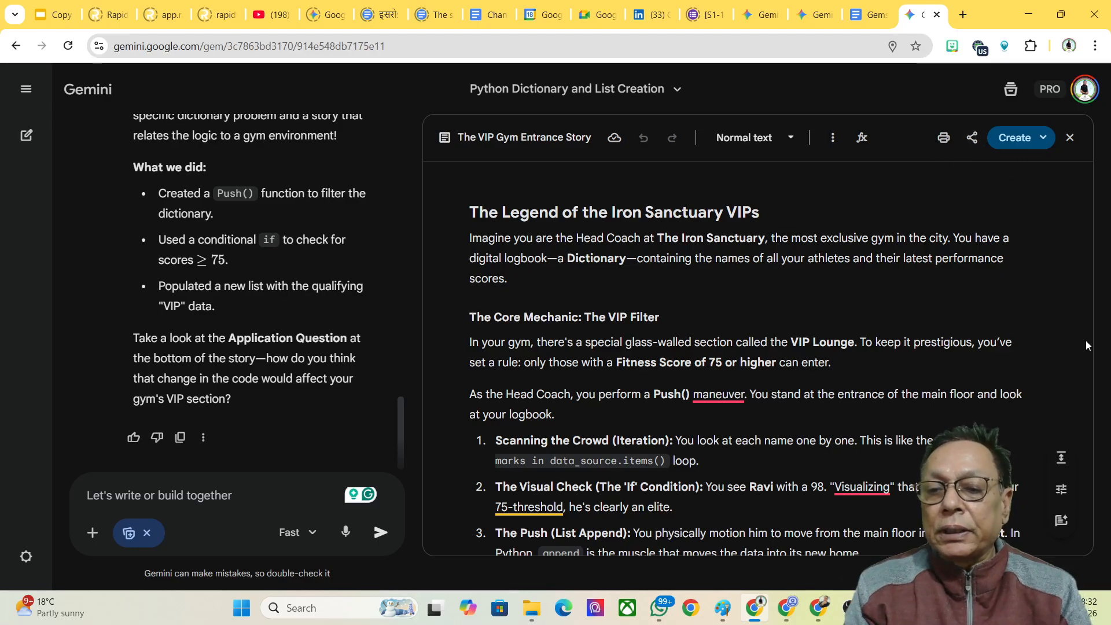
- Apply the suggested correction that capitalises "How" in the story's Application Question
{"action": "left_click", "coordinate": [1091, 303]}
{"action": "scroll", "coordinate": [1082, 394], "scroll_direction": "down", "scroll_amount": 5}
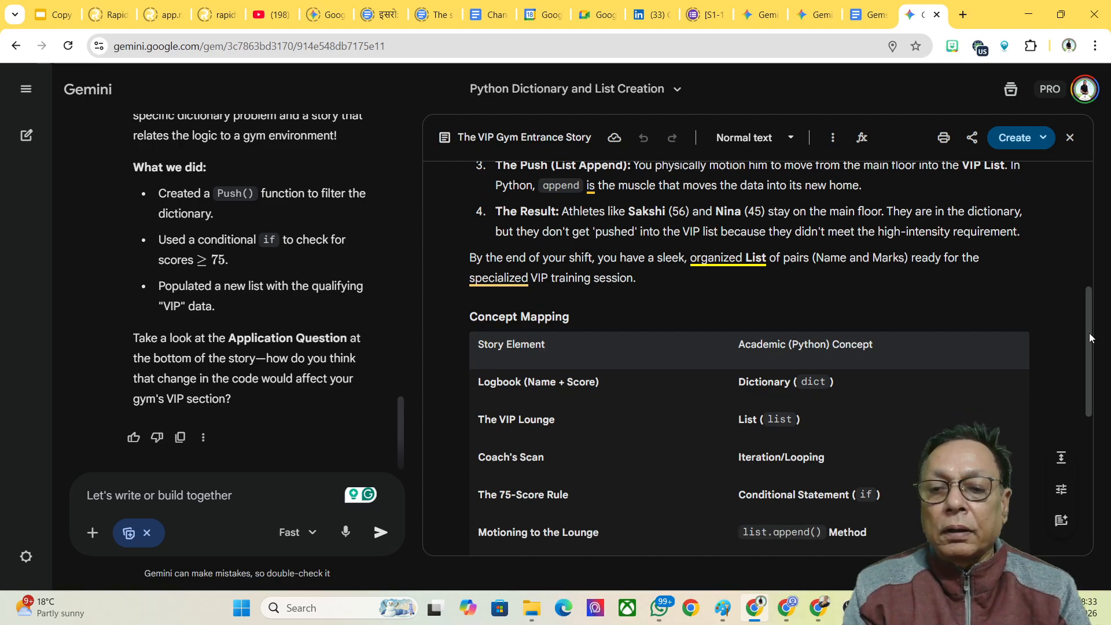
{"action": "scroll", "coordinate": [1076, 426], "scroll_direction": "down", "scroll_amount": 3}
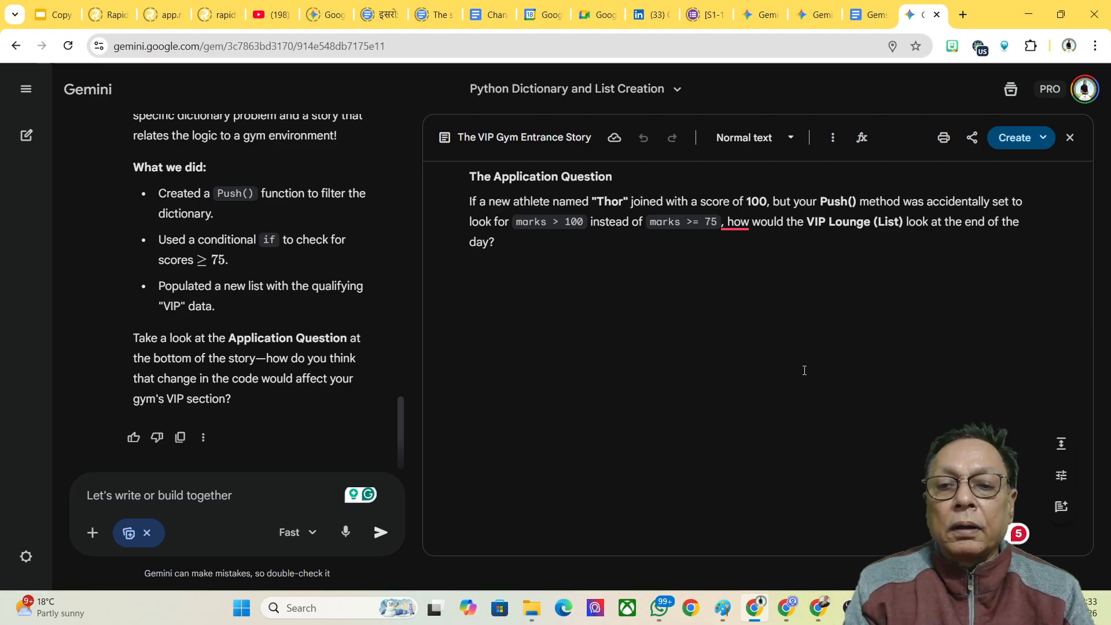
{"action": "mouse_move", "coordinate": [738, 229]}
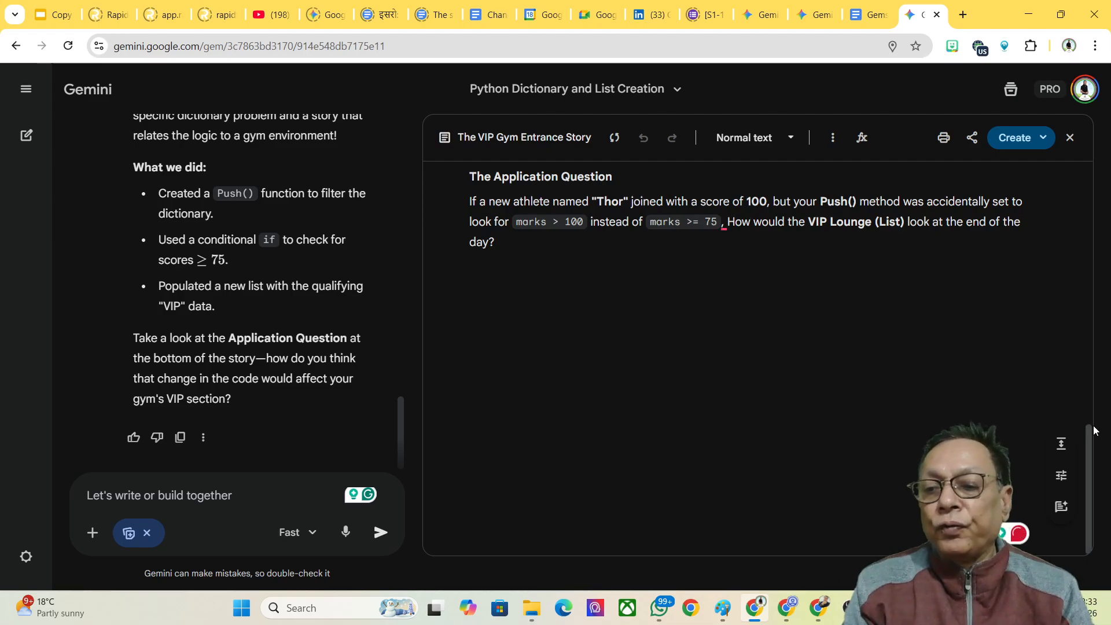
- Generate an Audio Overview from The VIP Gym Entrance Story
{"action": "left_click_drag", "start_coordinate": [1092, 446], "coordinate": [1050, 136]}
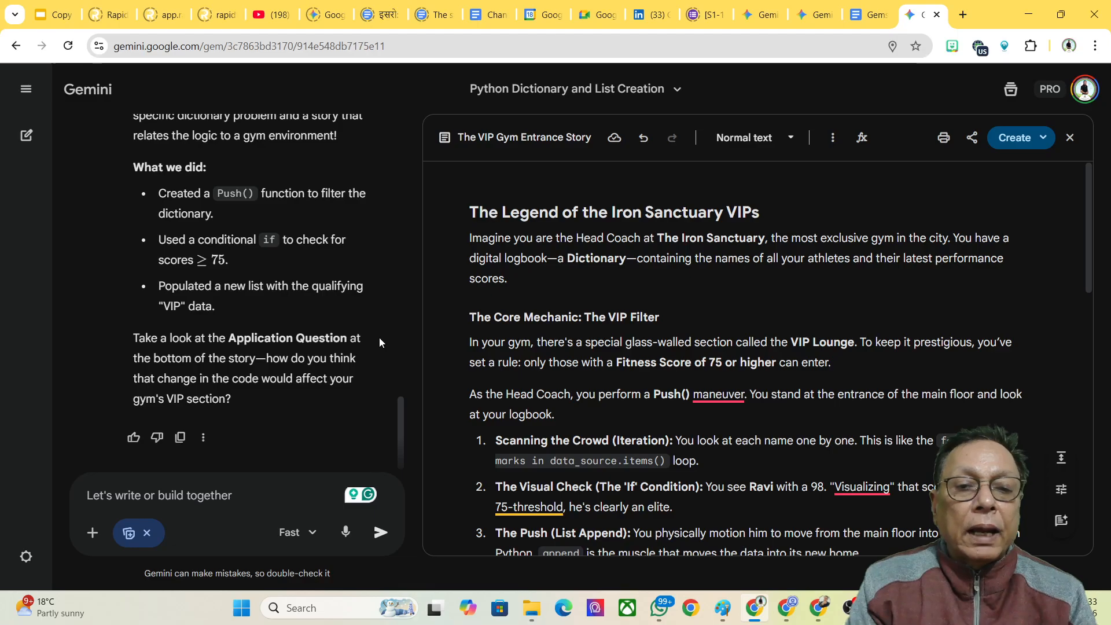
{"action": "scroll", "coordinate": [399, 411], "scroll_direction": "down", "scroll_amount": 1}
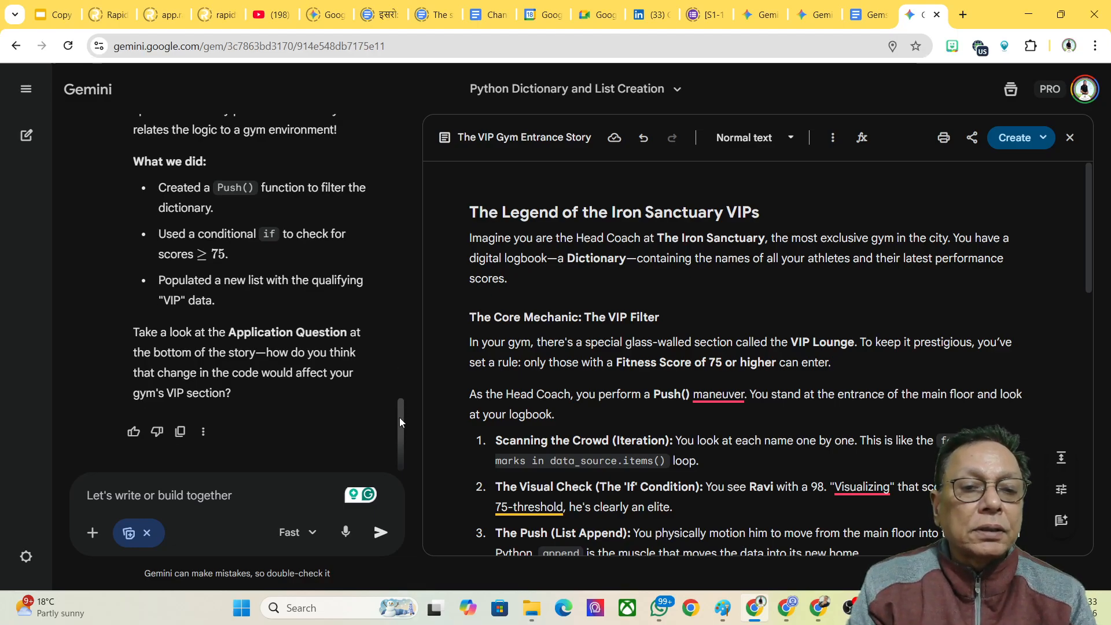
{"action": "left_click_drag", "start_coordinate": [399, 413], "coordinate": [394, 379]}
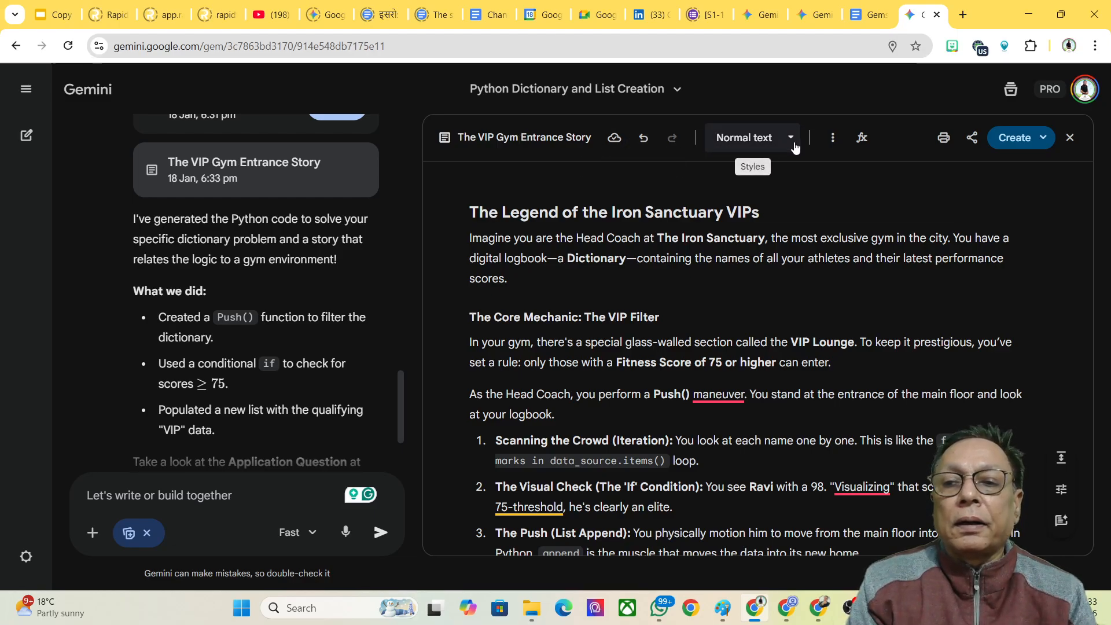
{"action": "left_click", "coordinate": [1040, 139]}
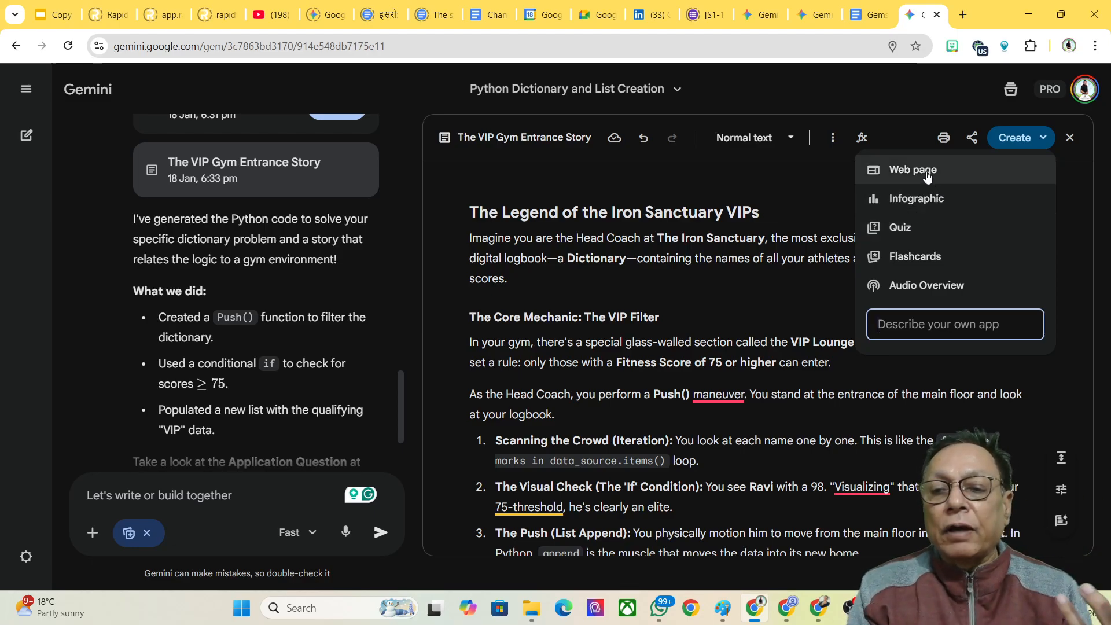
{"action": "left_click", "coordinate": [926, 285]}
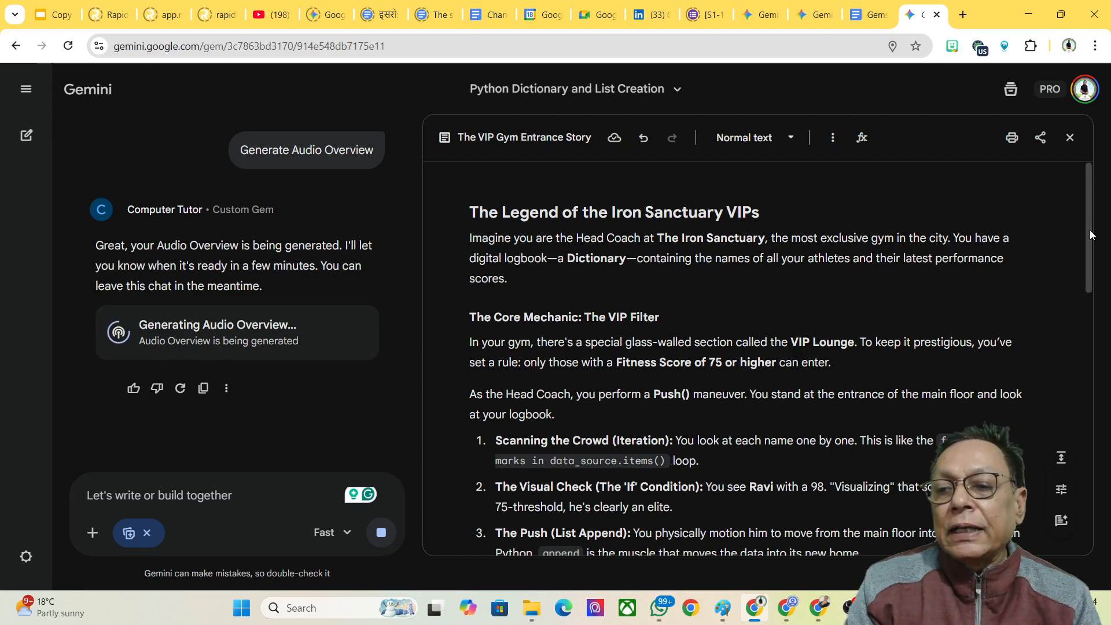
{"action": "left_click_drag", "start_coordinate": [1091, 234], "coordinate": [1088, 260]}
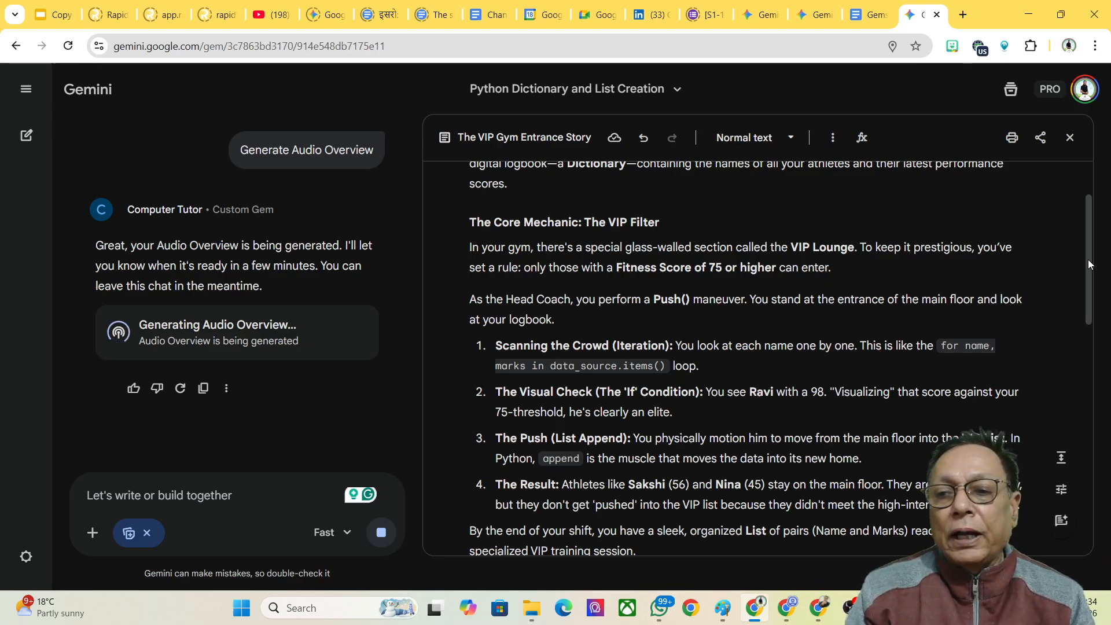
{"action": "left_click_drag", "start_coordinate": [1088, 260], "coordinate": [1088, 223]}
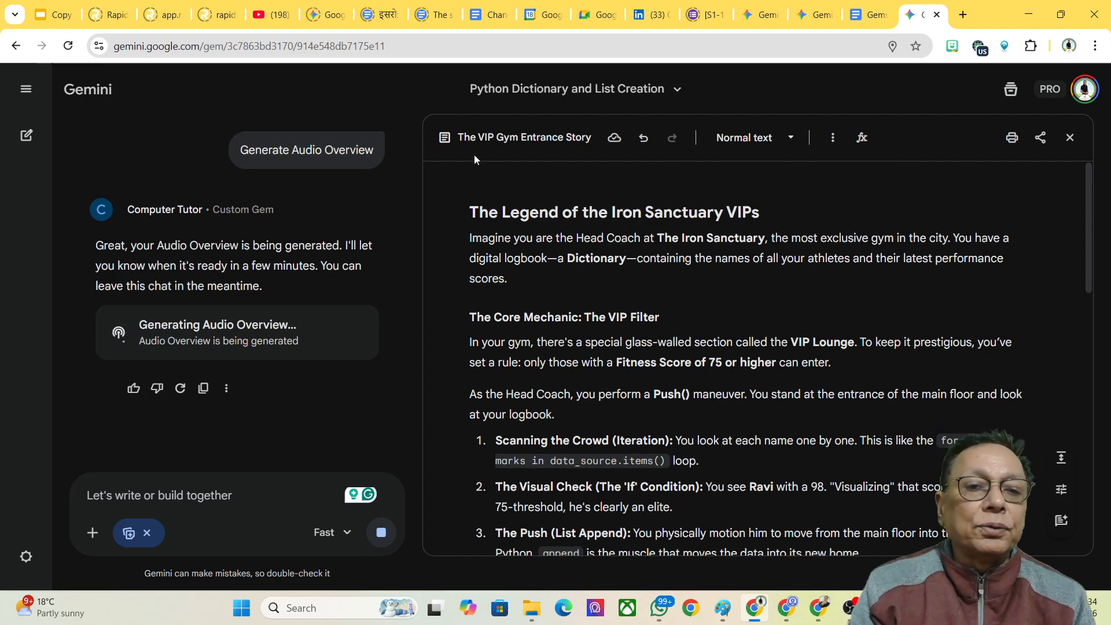